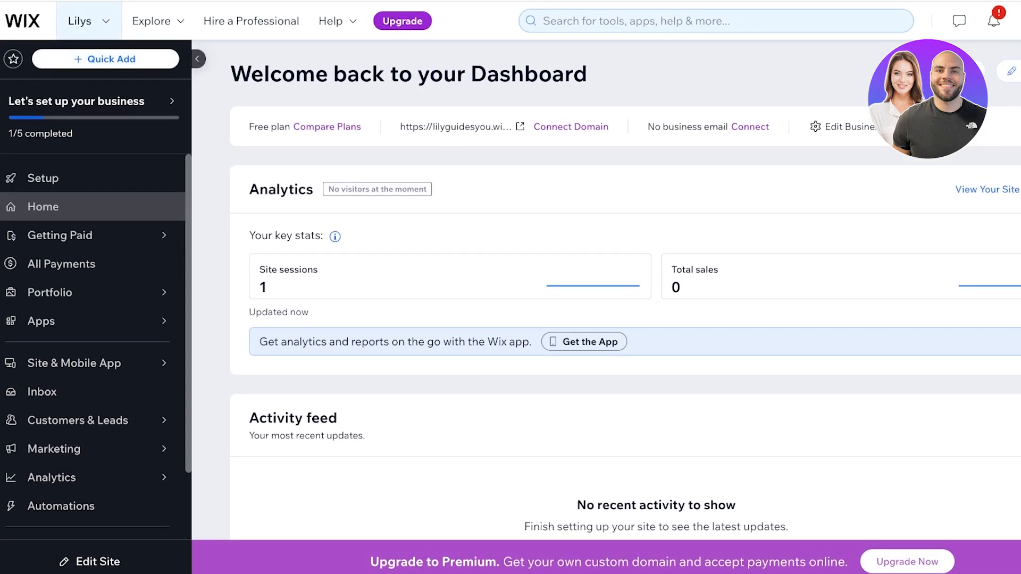
# - Open the LILYS site's Home page in the Wix Editor with Edit Site
pyautogui.moveTo(89, 22)
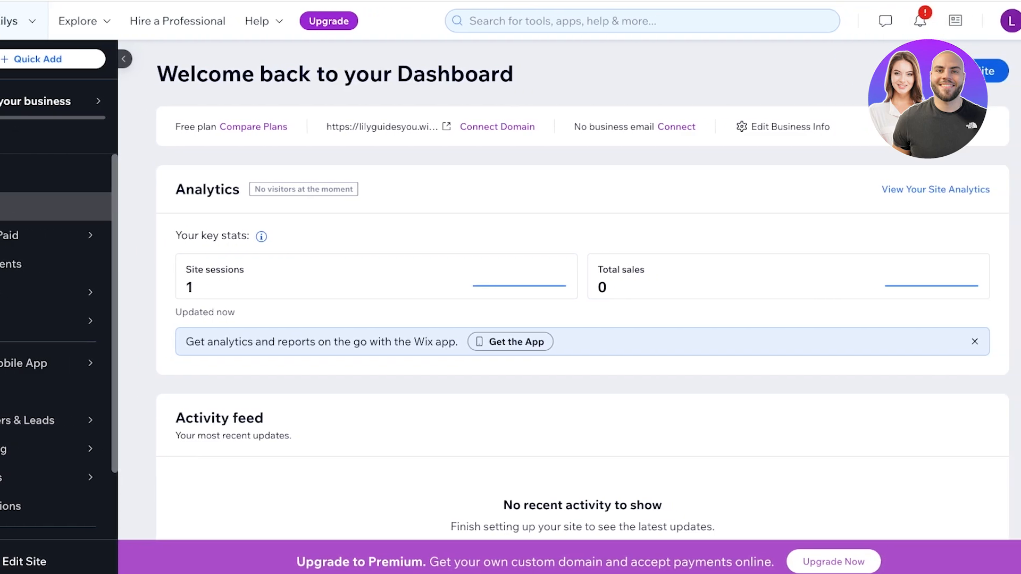
pyautogui.click(969, 71)
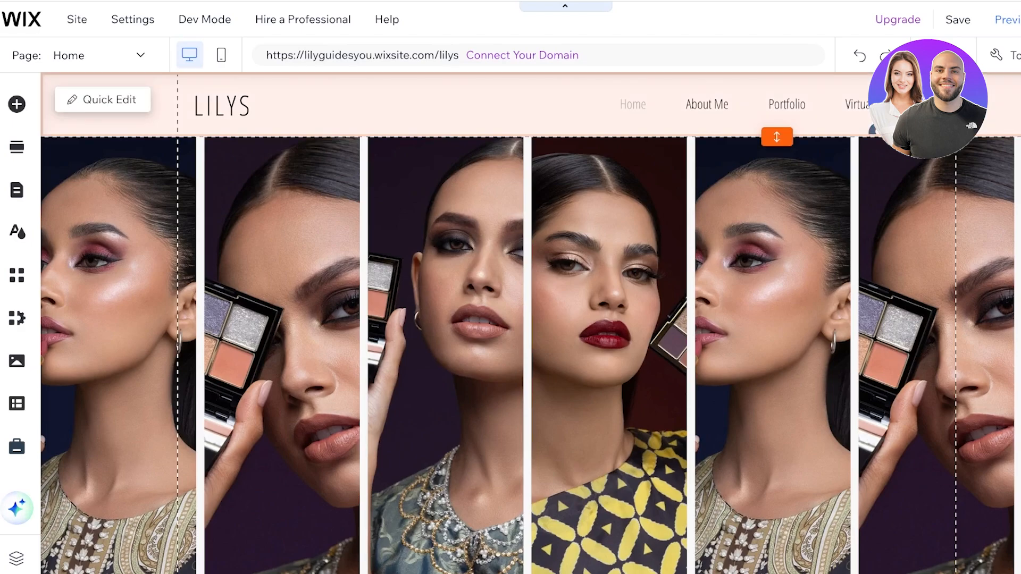
pyautogui.click(643, 104)
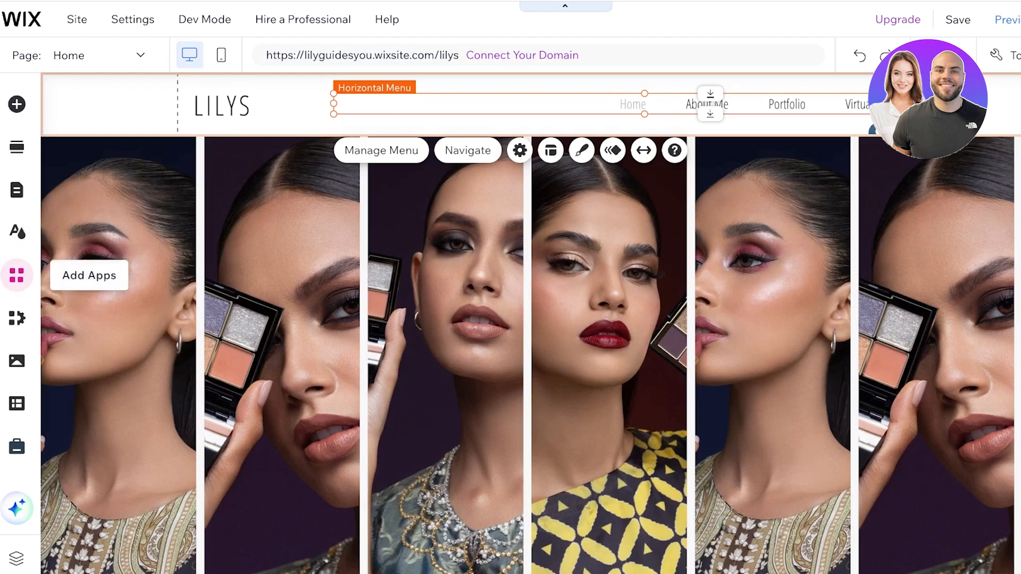
# - Search the App Market for 'BOOKINGS' and open the Wix Bookings app page
pyautogui.click(17, 275)
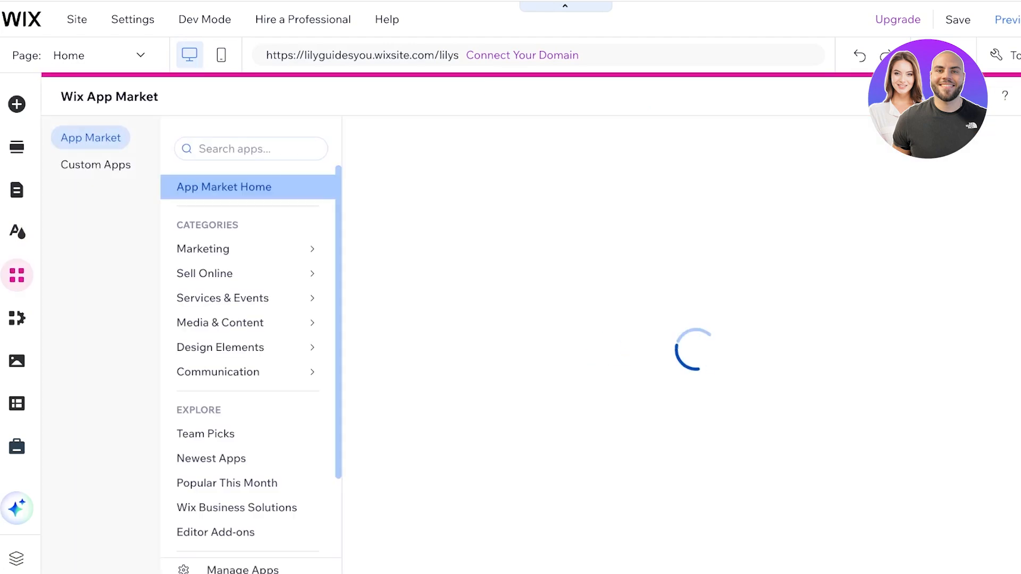
pyautogui.click(234, 149)
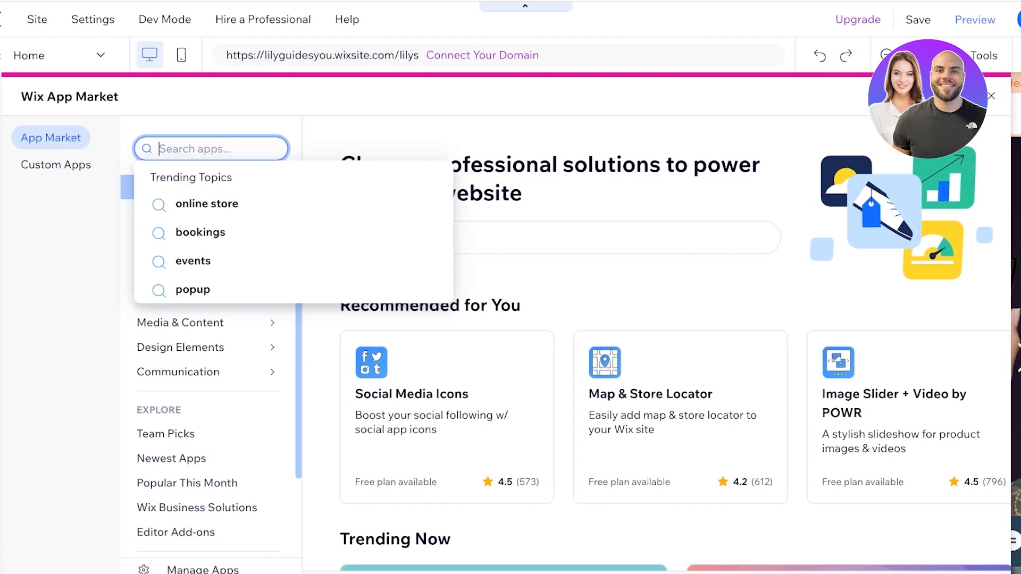
pyautogui.write('BOOKINGS')
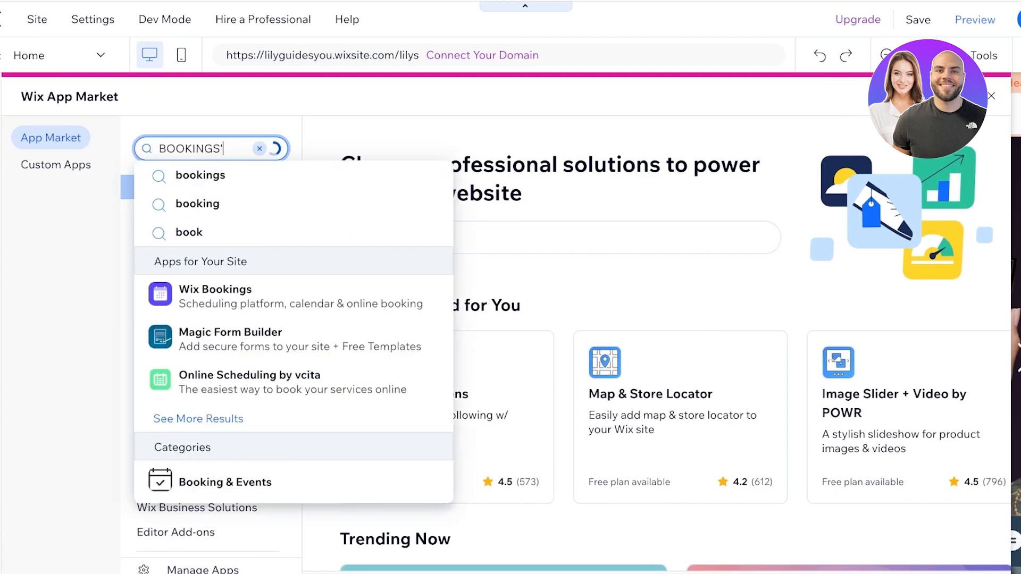
pyautogui.press('Return')
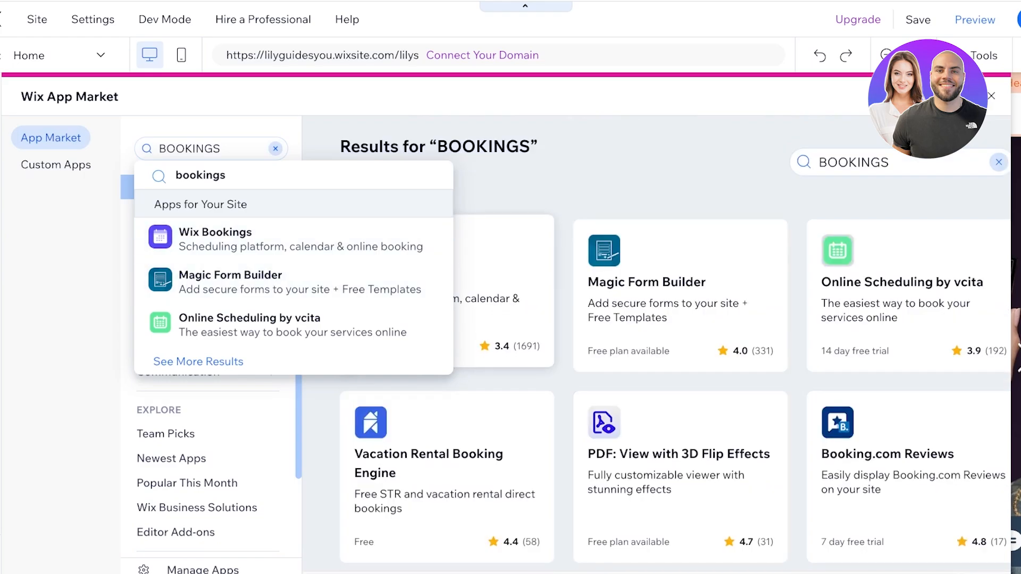
pyautogui.click(497, 305)
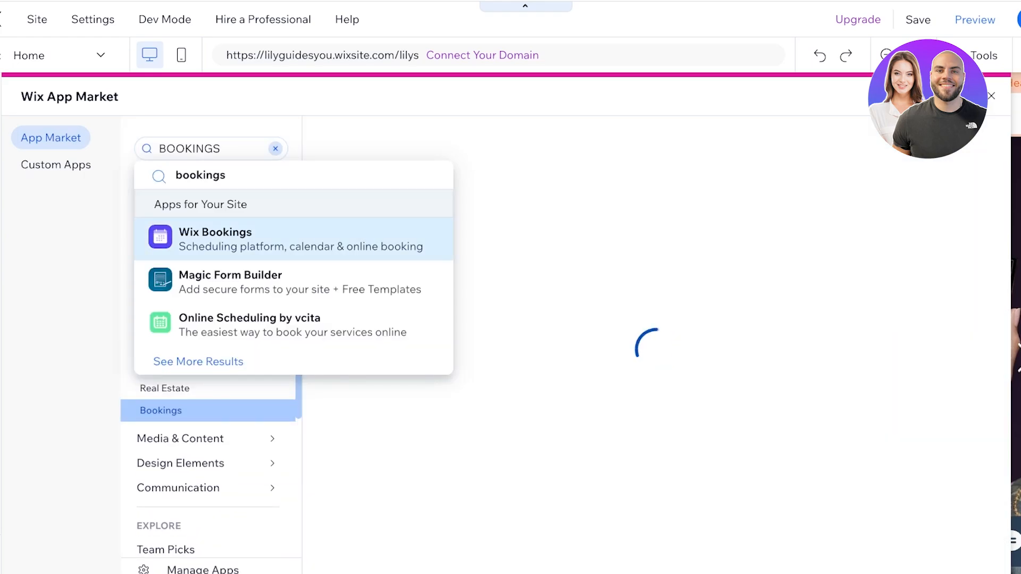
pyautogui.click(287, 239)
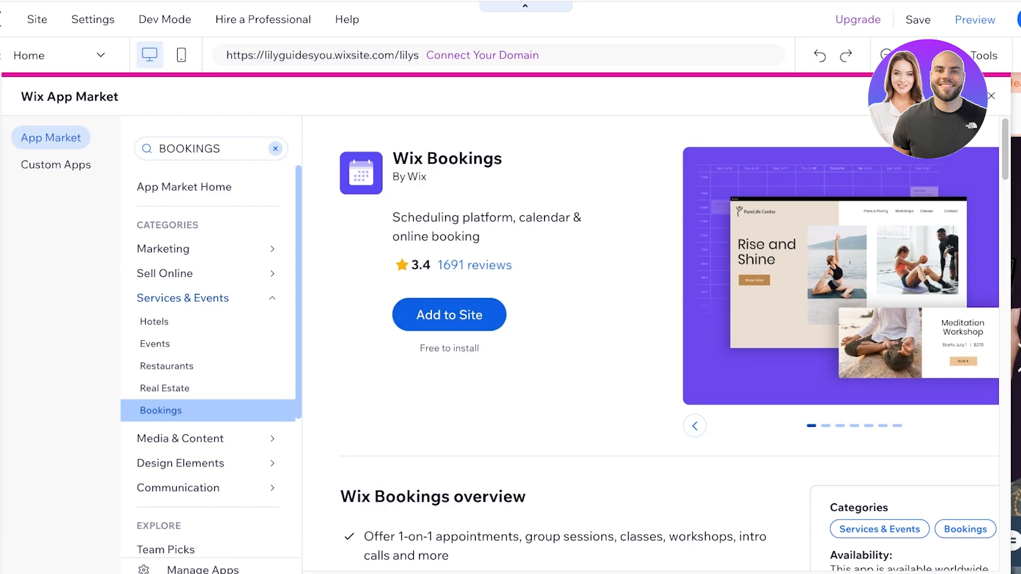
# - Install Wix Bookings on the site, creating its Book Online page
pyautogui.click(449, 315)
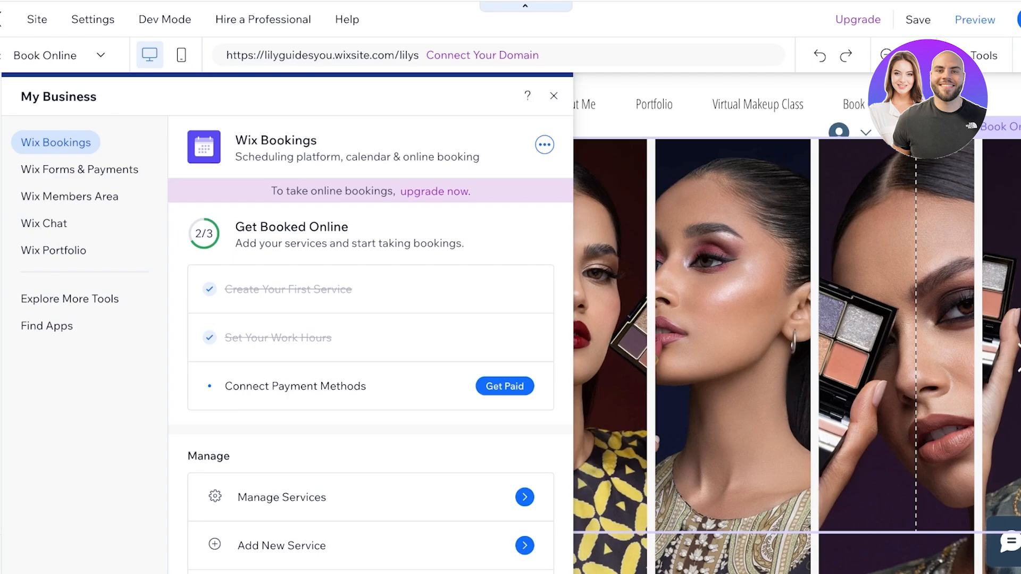
# - Close the My Business panel and move the login bar and menu left within the header
pyautogui.click(553, 96)
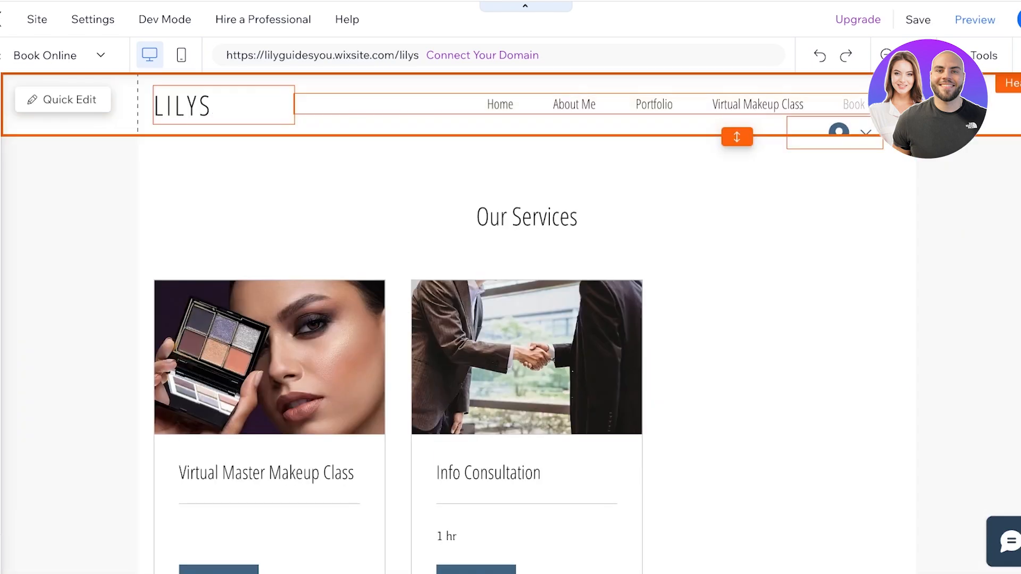
pyautogui.moveTo(840, 131)
pyautogui.mouseDown()
pyautogui.moveTo(957, 96)
pyautogui.moveTo(975, 109)
pyautogui.moveTo(1016, 99)
pyautogui.moveTo(1004, 100)
pyautogui.mouseUp()
pyautogui.moveTo(1004, 100); pyautogui.dragTo(1007, 101)
pyautogui.moveTo(798, 104); pyautogui.dragTo(736, 105)
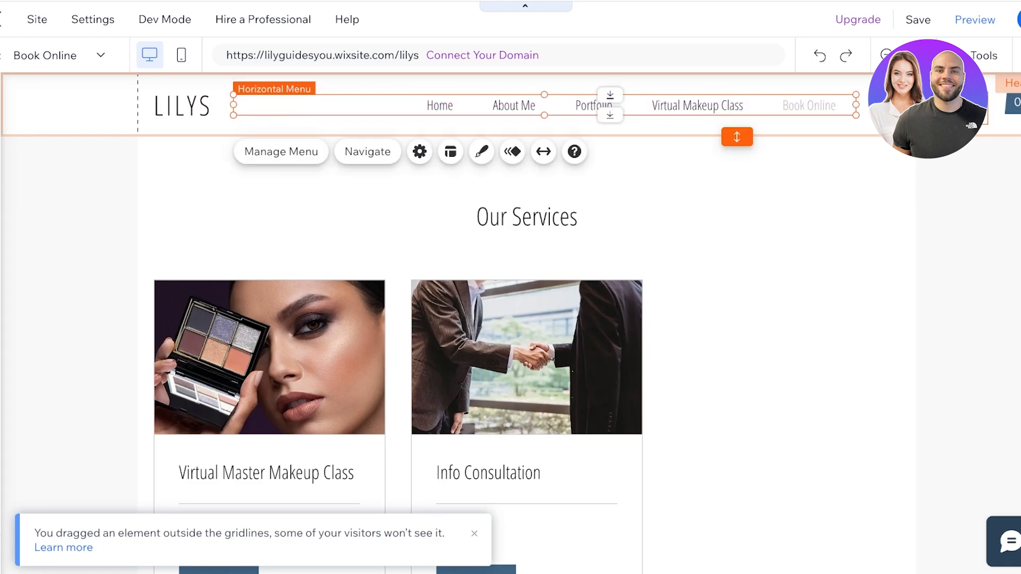
pyautogui.moveTo(938, 108); pyautogui.dragTo(893, 108)
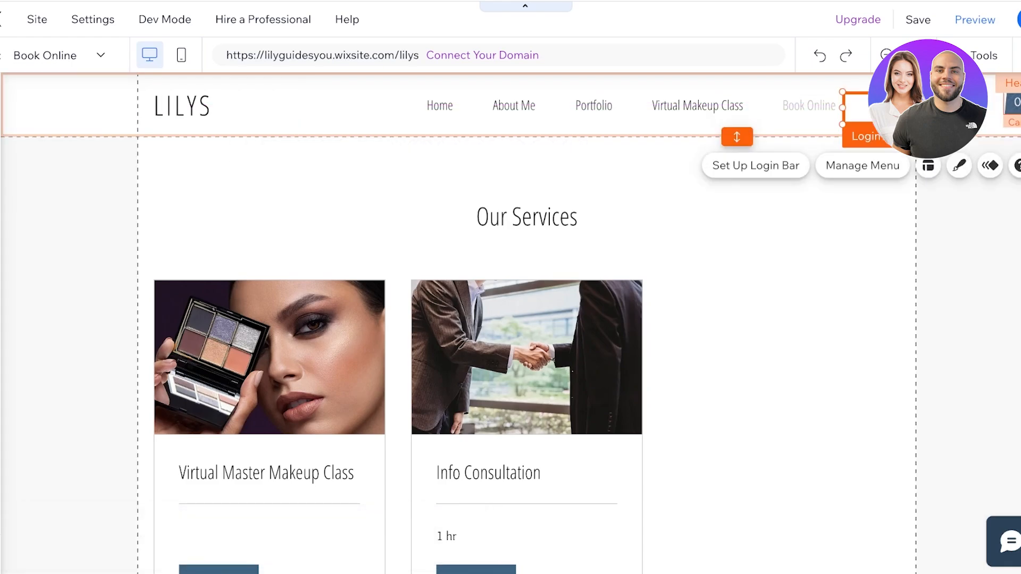
pyautogui.moveTo(1013, 105); pyautogui.dragTo(941, 97)
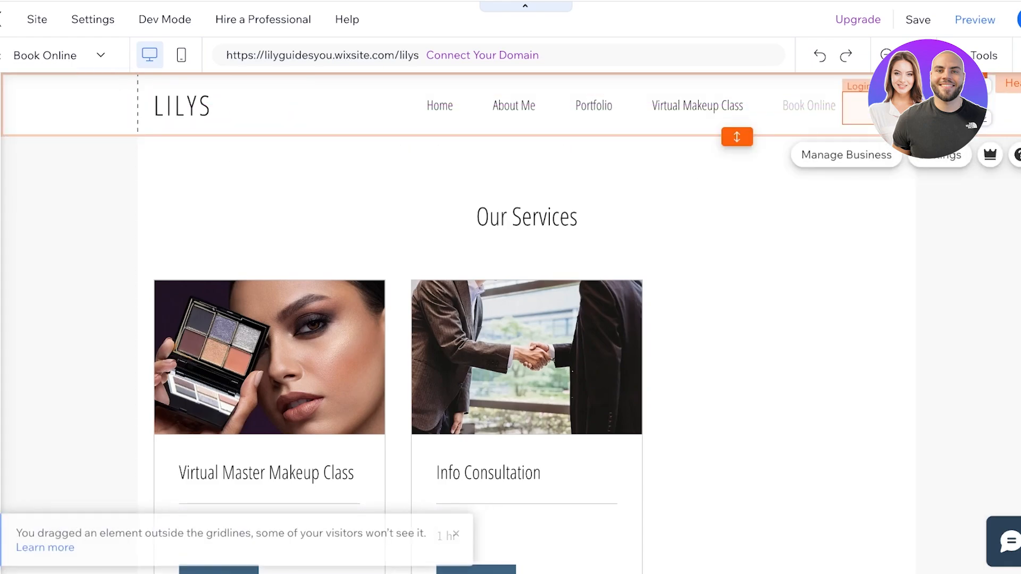
# - Select the header menu and check the page list, staying on Book Online
pyautogui.click(766, 105)
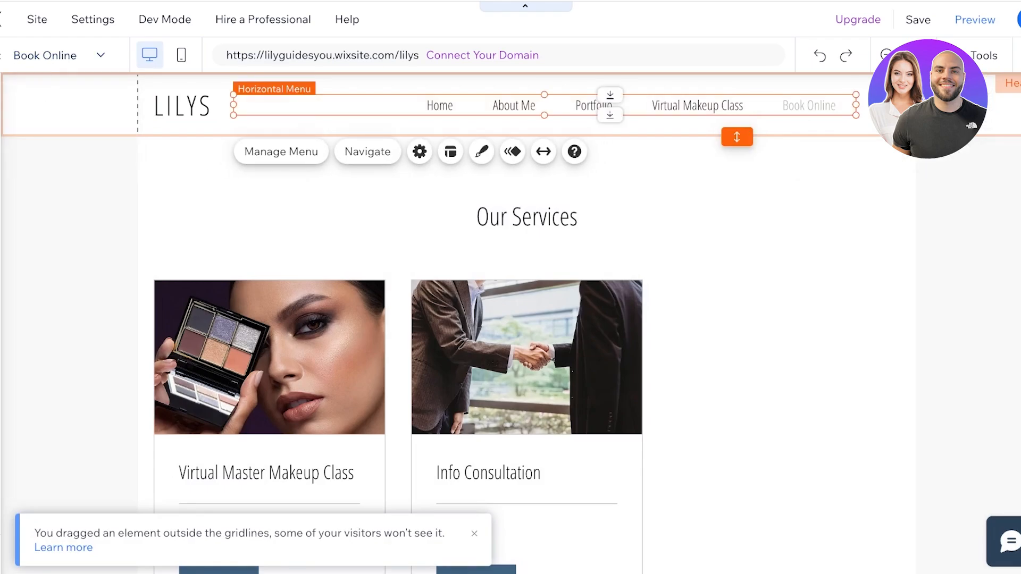
pyautogui.click(45, 56)
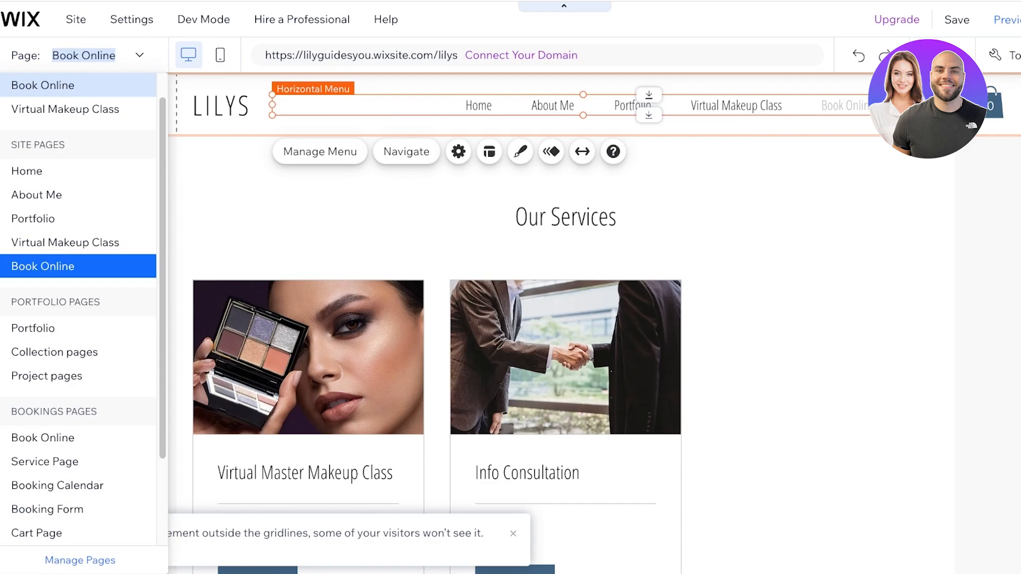
pyautogui.click(53, 85)
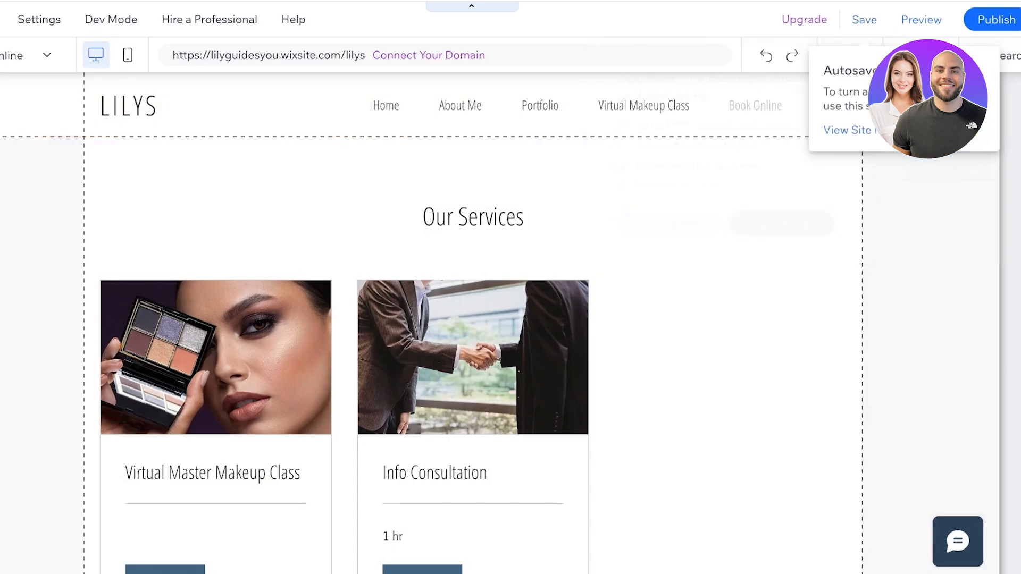
# - Save the site, dismiss the saved-changes confirmation, and scroll past Our Services
pyautogui.click(864, 19)
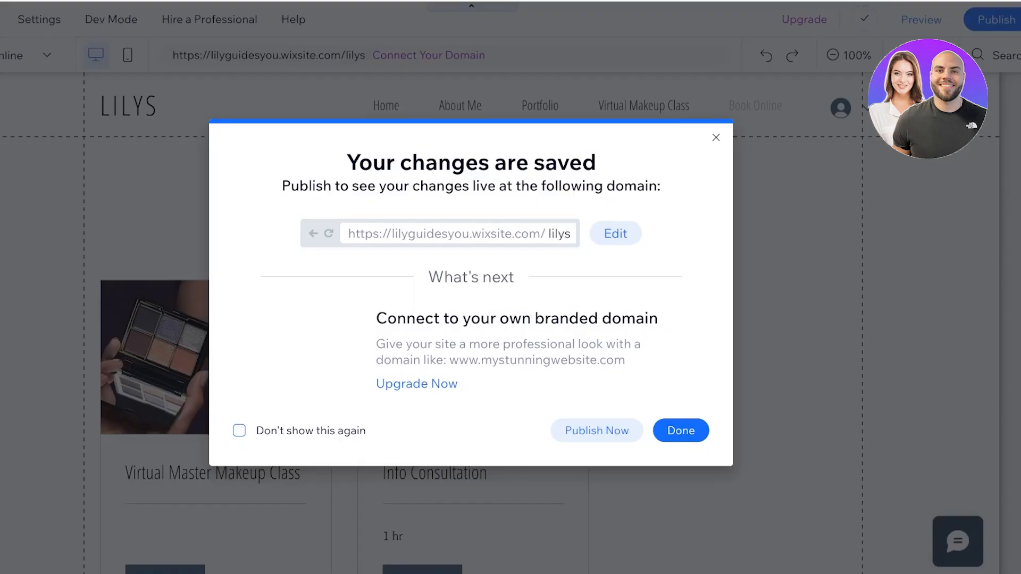
pyautogui.click(716, 138)
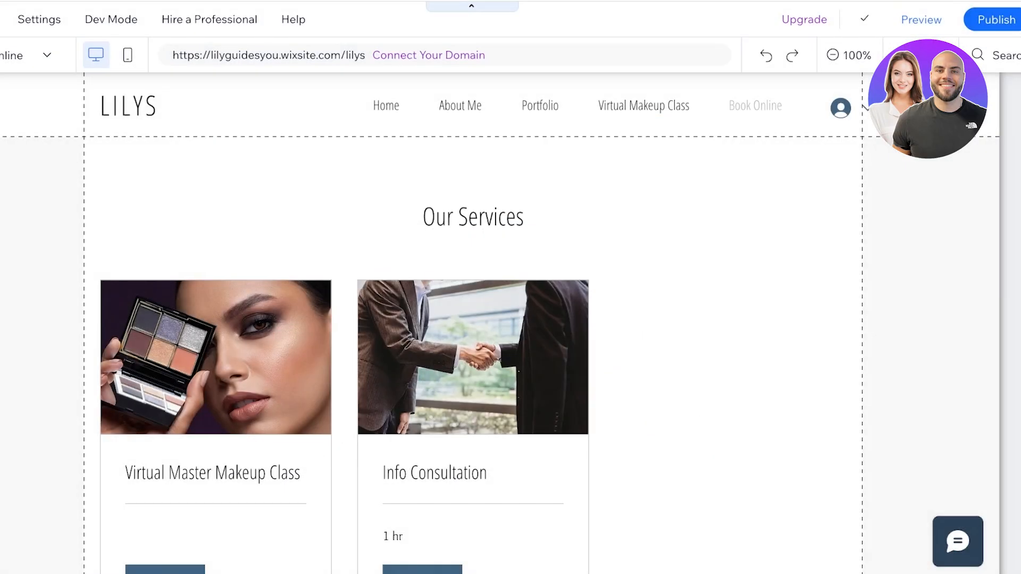
pyautogui.click(691, 239)
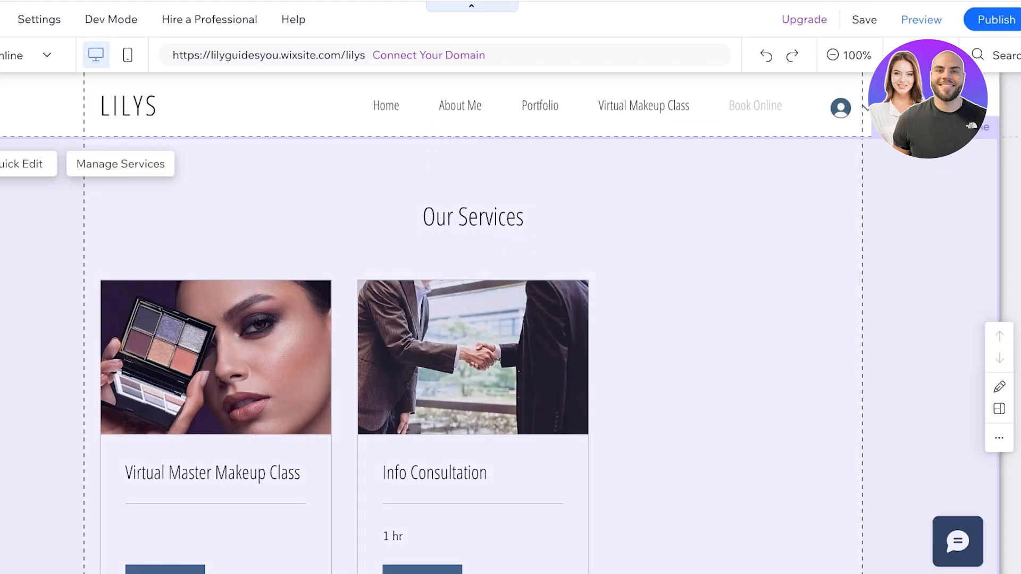
pyautogui.scroll(-3, 478, 319)
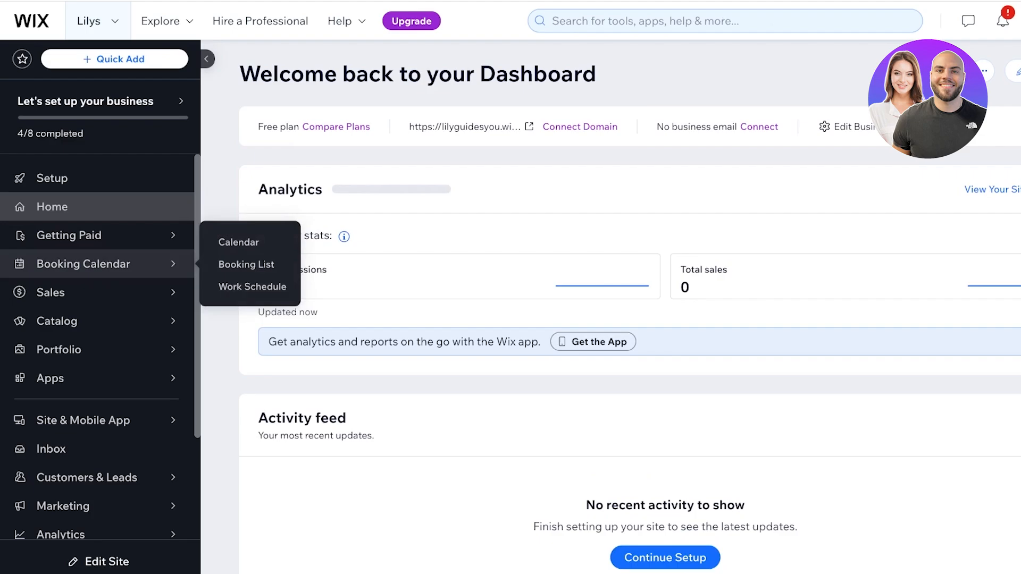
# - Browse the Booking Calendar, Booking List and Work Schedule pages
pyautogui.click(83, 264)
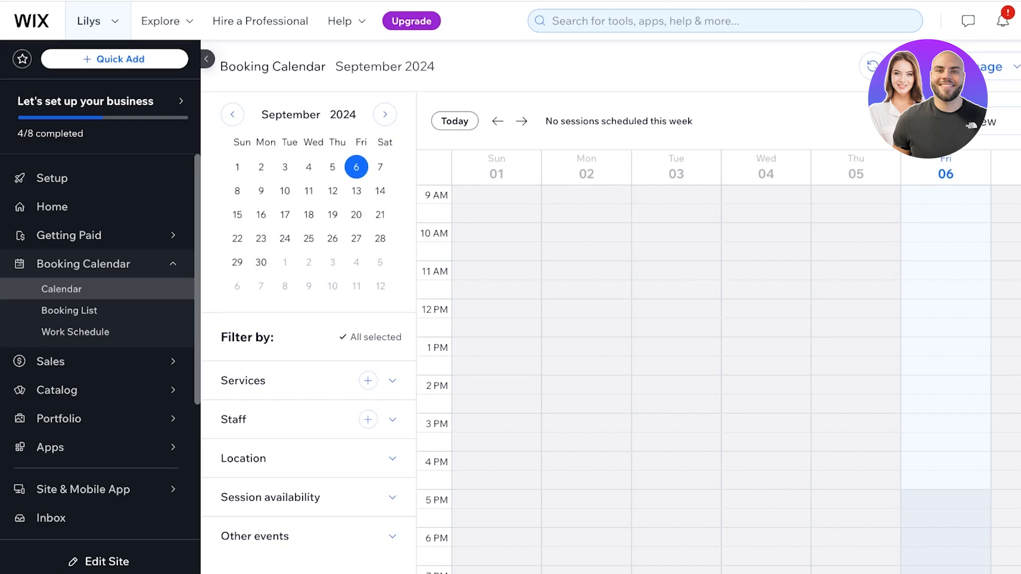
pyautogui.click(69, 310)
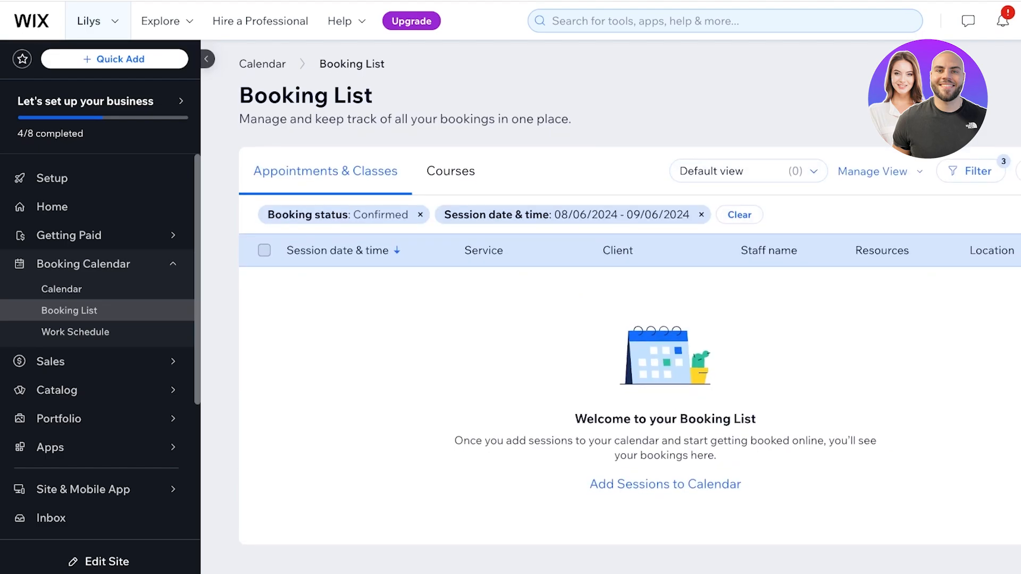
pyautogui.click(75, 332)
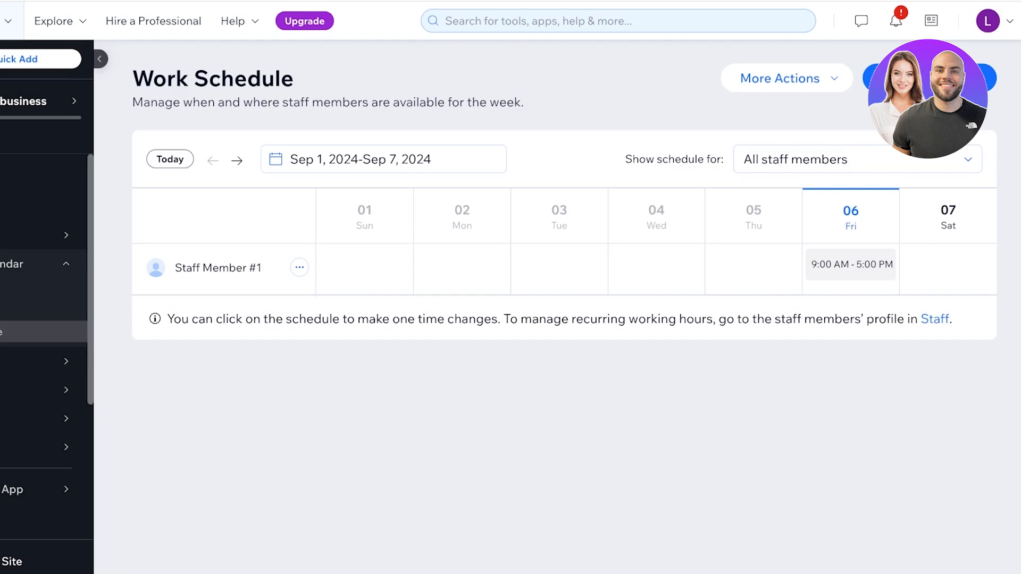
# - Cancel adding working hours and open Staff Member #1 for editing
pyautogui.click(929, 78)
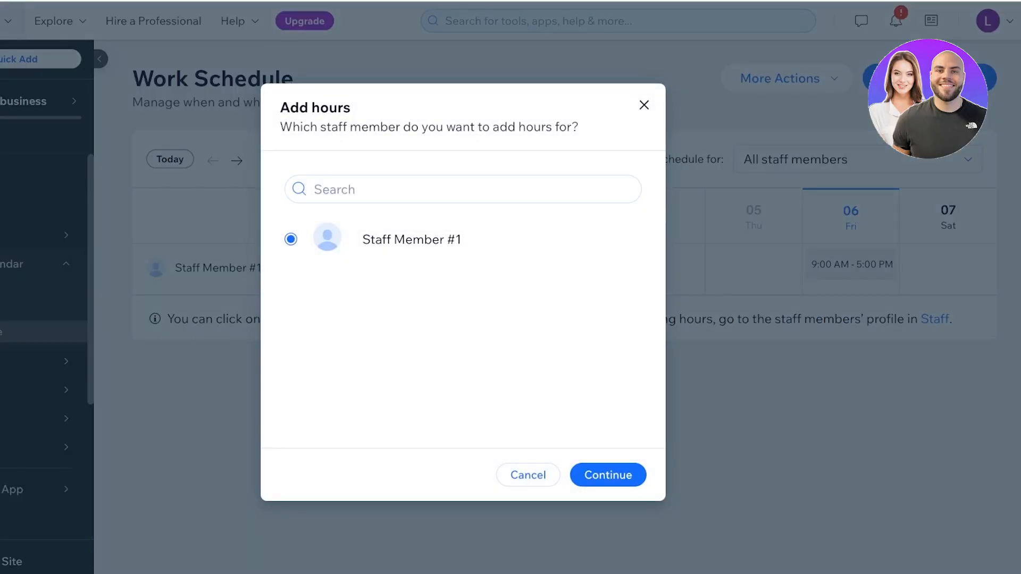
pyautogui.click(462, 189)
pyautogui.click(643, 106)
pyautogui.click(299, 268)
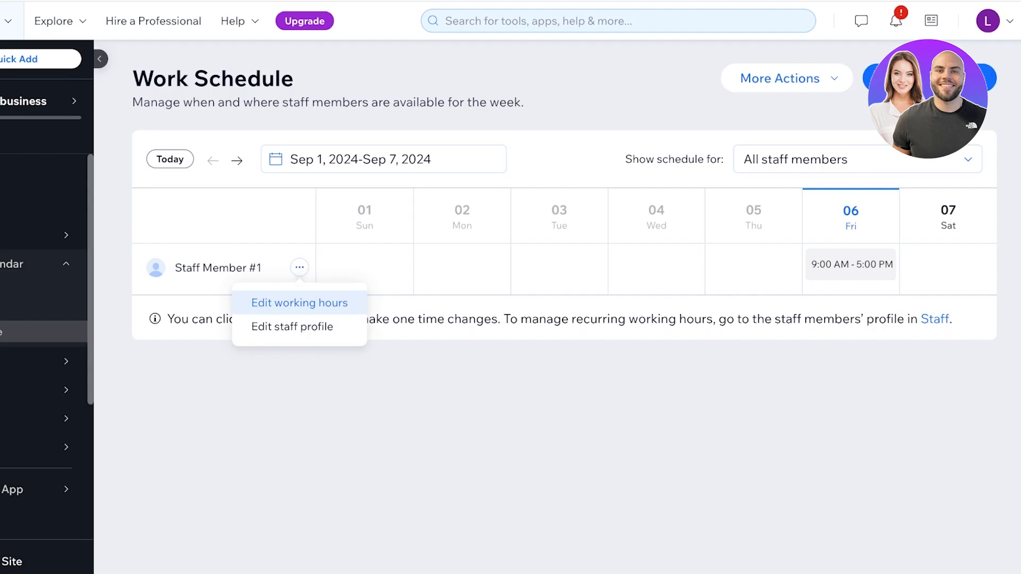
pyautogui.click(299, 303)
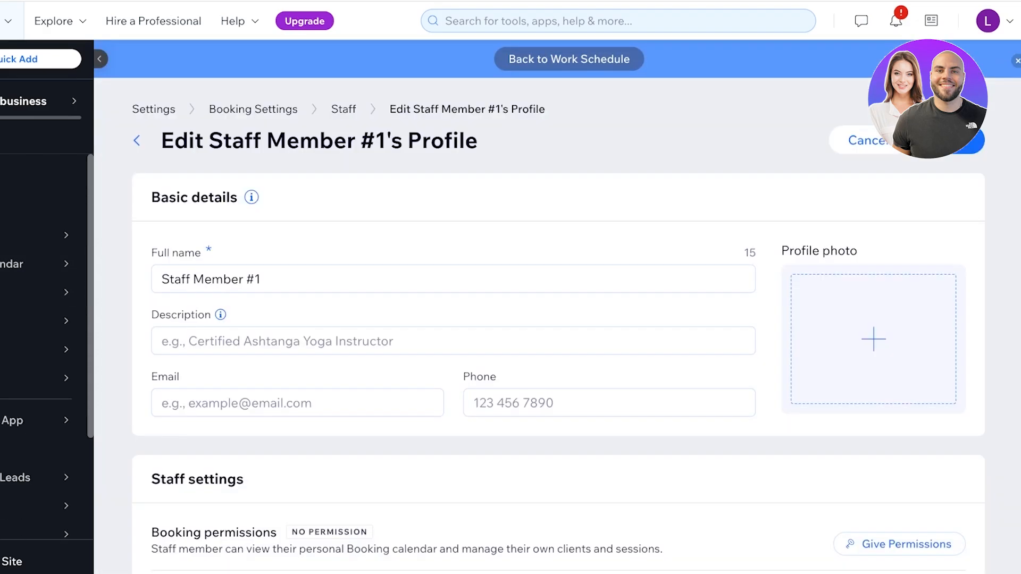
# - Replace the staff member's name with the instructor's full name
pyautogui.scroll(-1, 228, 277)
pyautogui.tripleClick(228, 276)
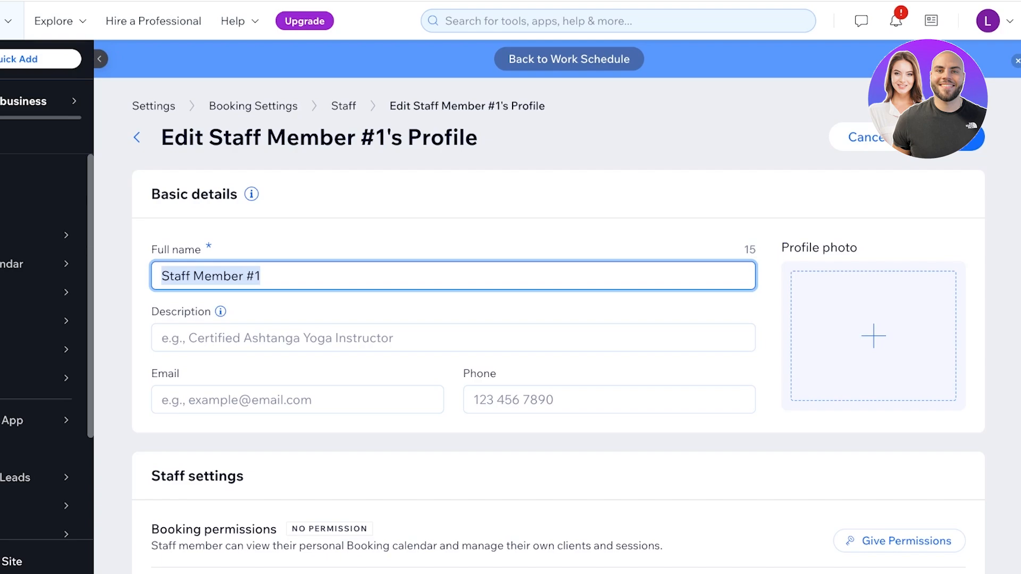
pyautogui.write('A')
pyautogui.press('BackSpace')
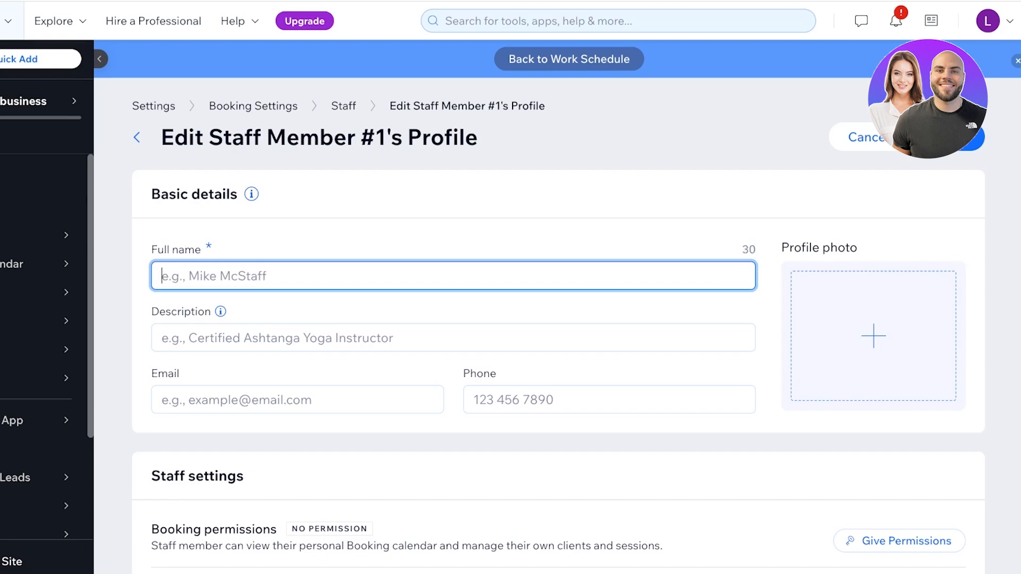
pyautogui.write('LILY')
pyautogui.press('BackSpace')
pyautogui.press('BackSpace')
pyautogui.press('BackSpace')
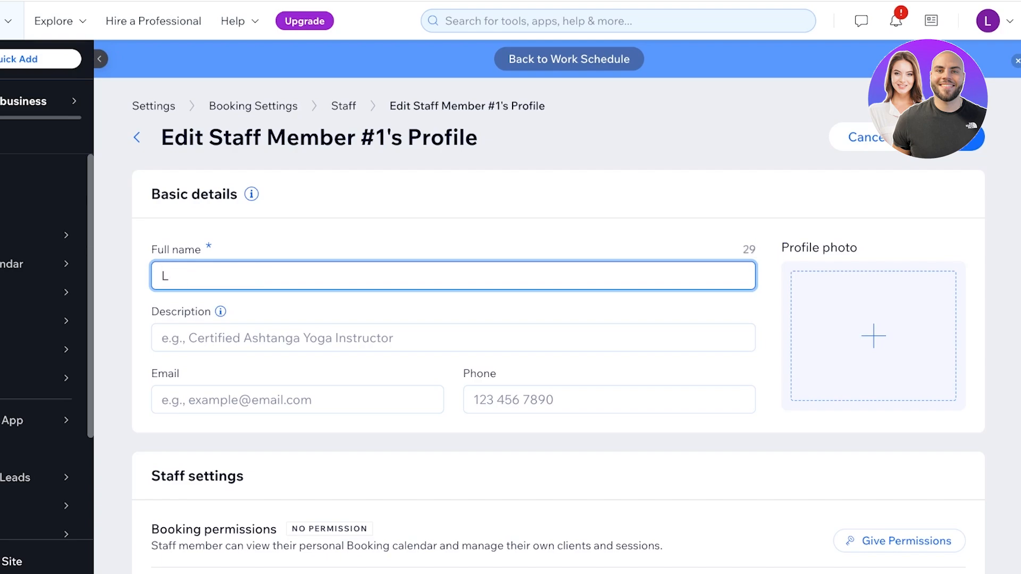
# - Enter 'Yoga Instructor' as the description and scroll down to Working hours
pyautogui.click(393, 337)
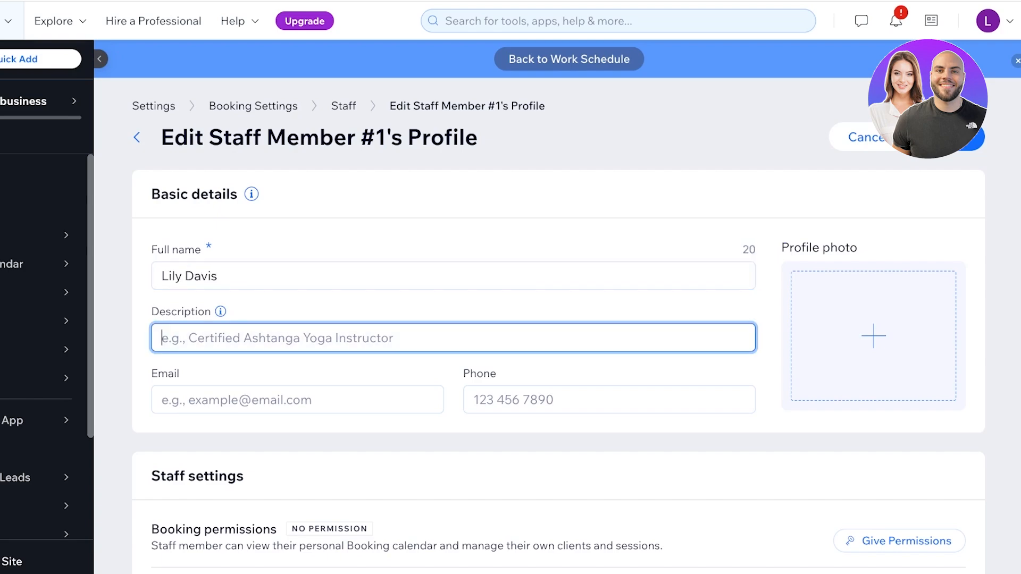
pyautogui.write('A')
pyautogui.press('BackSpace')
pyautogui.write('M')
pyautogui.press('BackSpace')
pyautogui.write('Yoga')
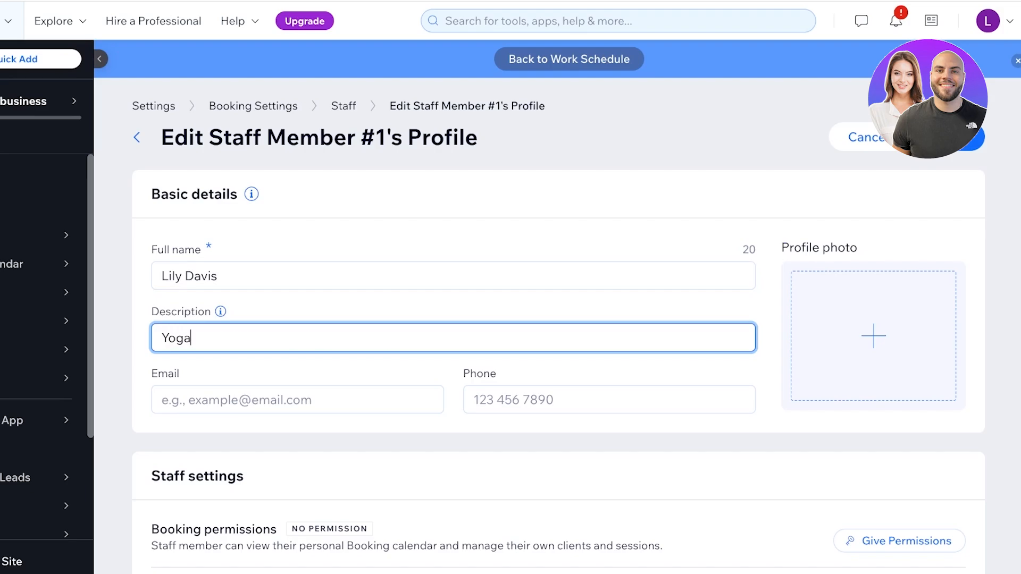
pyautogui.write(' Instructu')
pyautogui.press('BackSpace')
pyautogui.write('or')
pyautogui.scroll(-1, 872, 372)
pyautogui.scroll(-3, 872, 372)
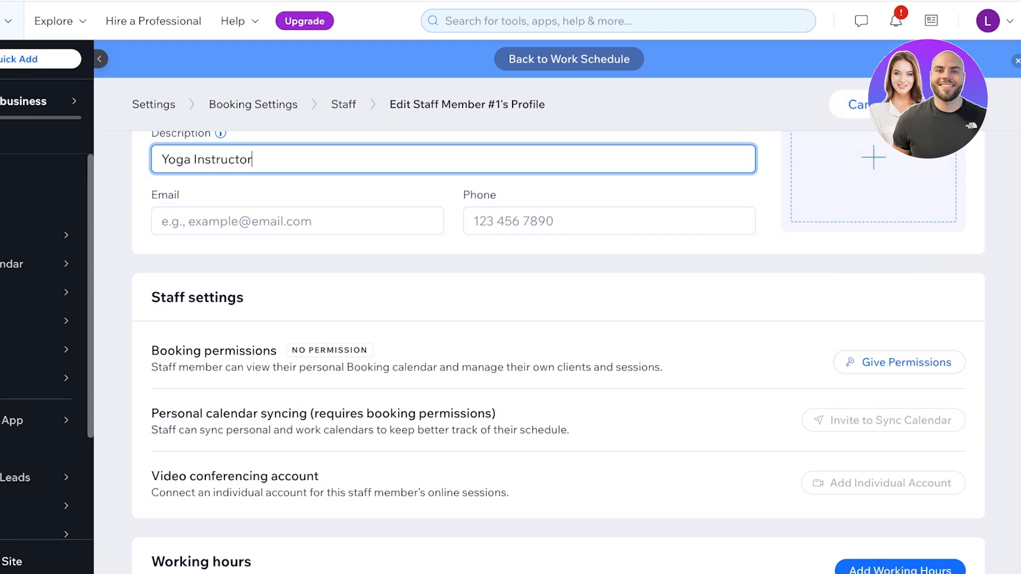
pyautogui.scroll(-2, 558, 352)
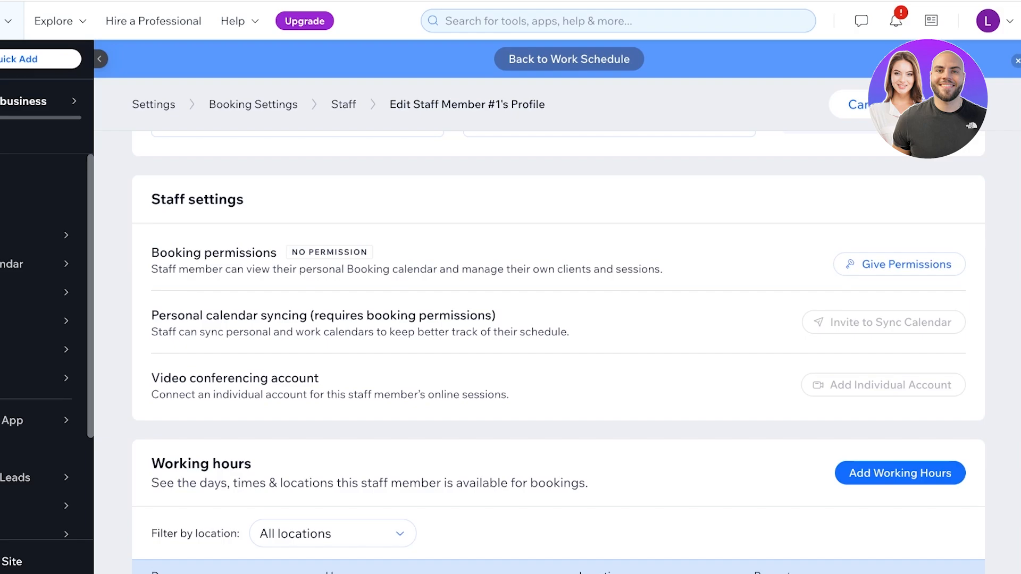
# - Delete Monday's first working slot (9:00 AM–2:00 AM), confirming the removal
pyautogui.scroll(-4, 557, 351)
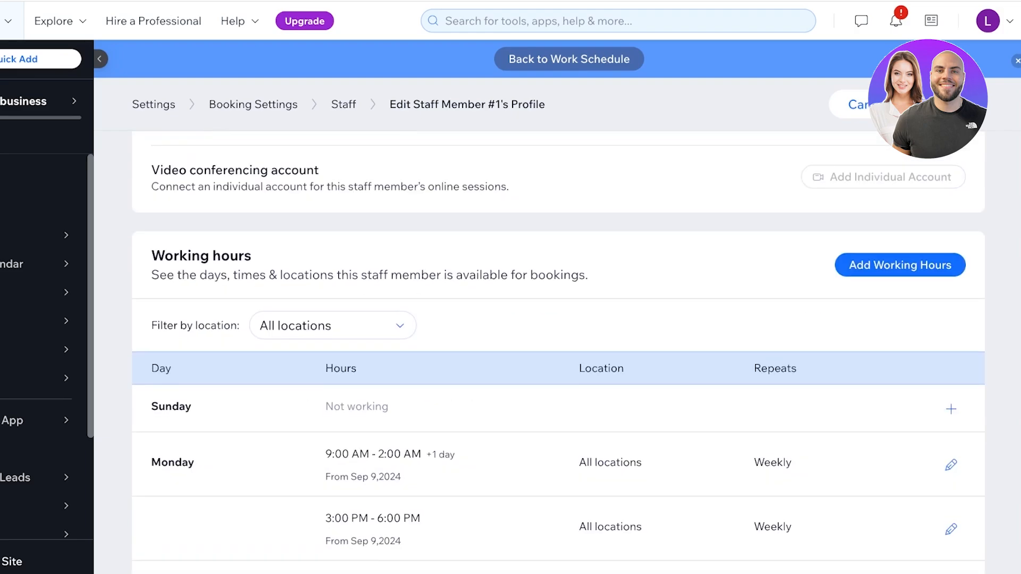
pyautogui.scroll(-3, 557, 351)
pyautogui.scroll(2, 557, 351)
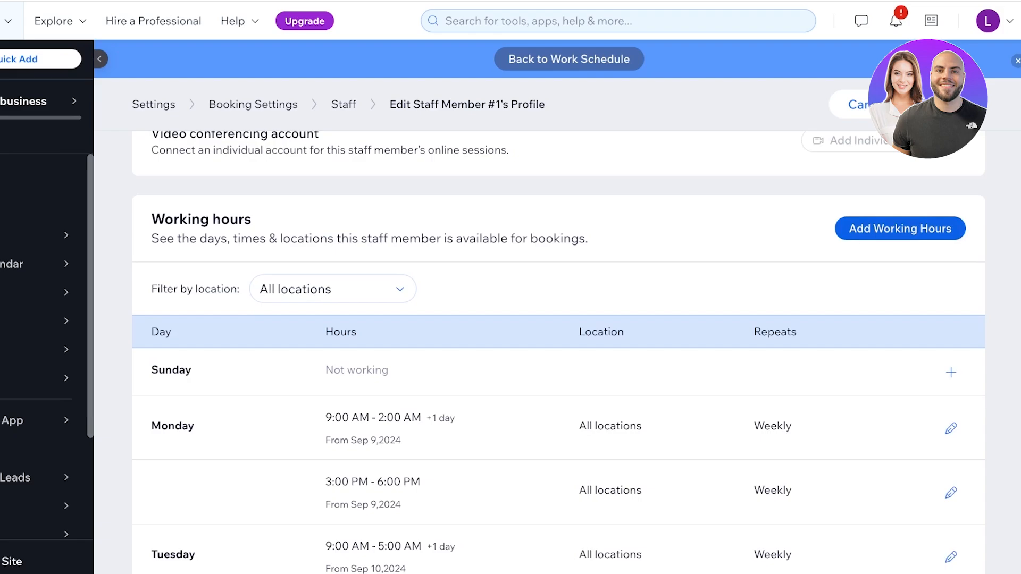
pyautogui.scroll(-2, 557, 367)
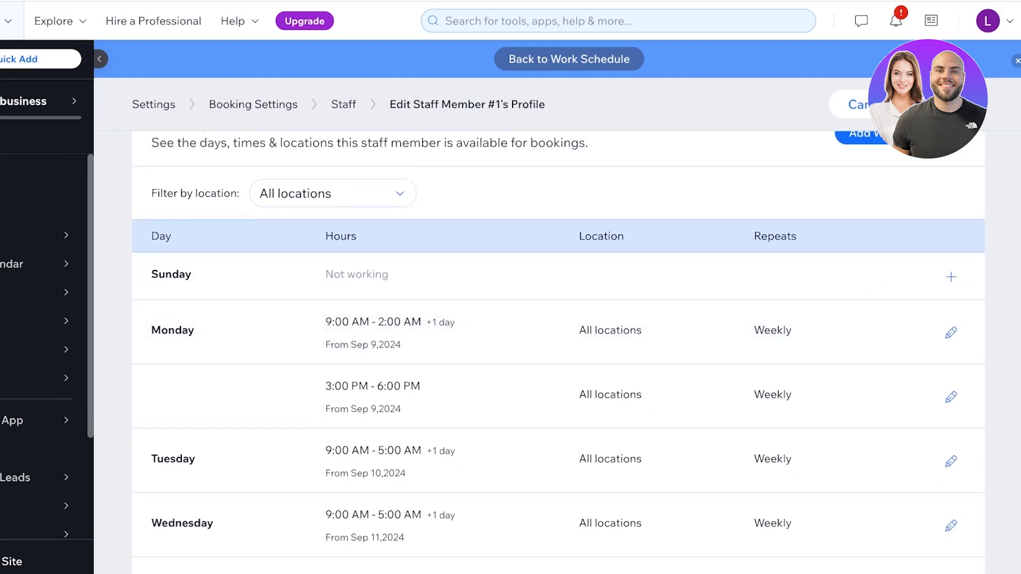
pyautogui.click(918, 333)
pyautogui.click(490, 337)
pyautogui.click(332, 194)
pyautogui.click(332, 336)
pyautogui.click(617, 337)
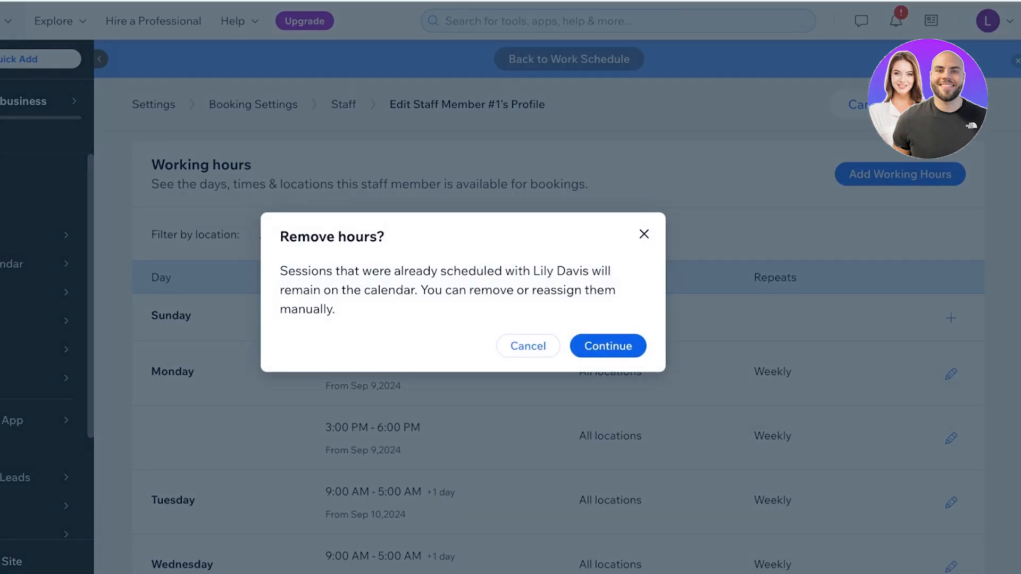
pyautogui.press('Return')
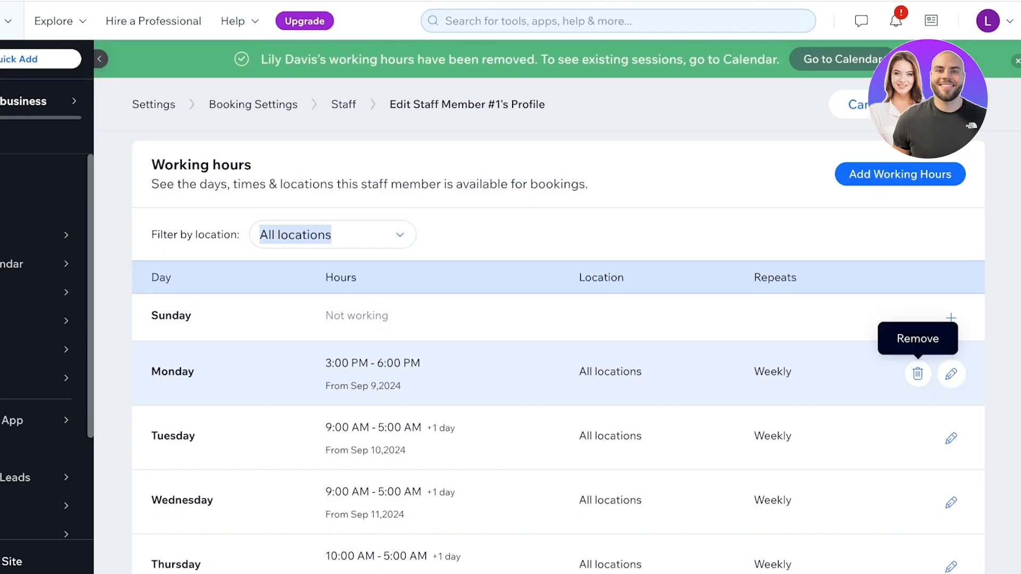
# - Open the remaining Monday 3:00–6:00 PM slot for editing, keeping Monday as its day
pyautogui.scroll(-2, 918, 373)
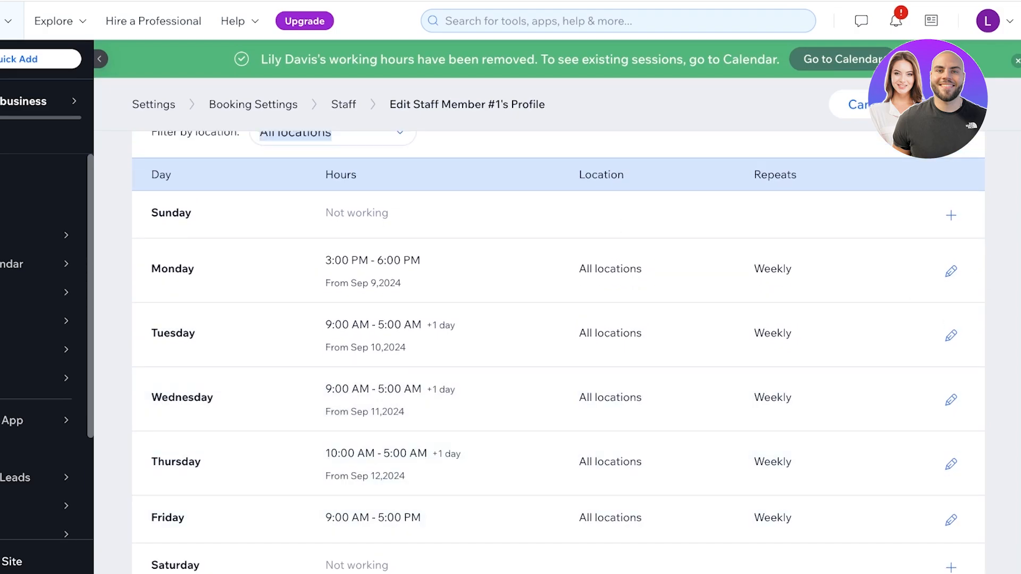
pyautogui.scroll(-1, 950, 517)
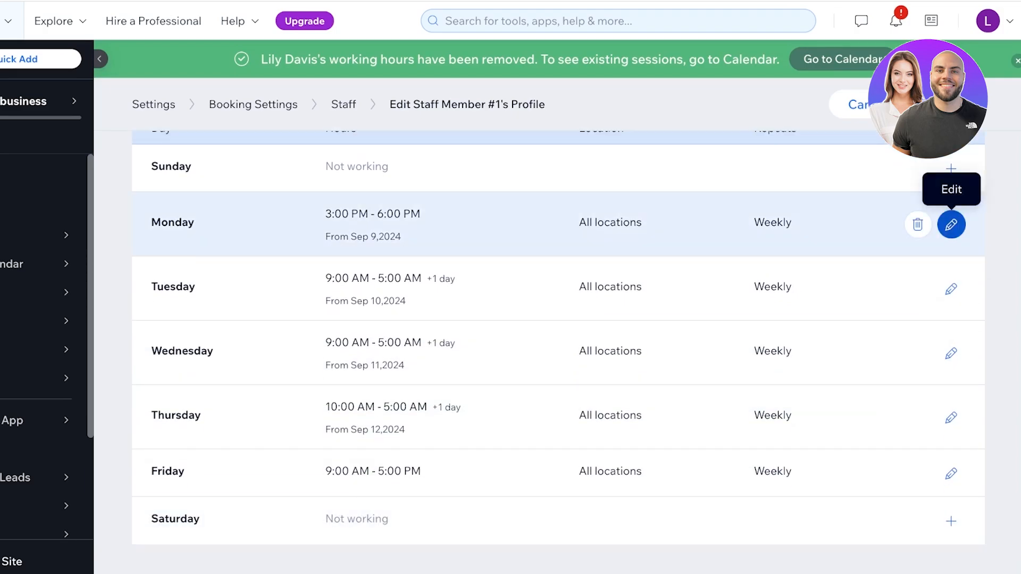
pyautogui.click(951, 224)
pyautogui.click(467, 297)
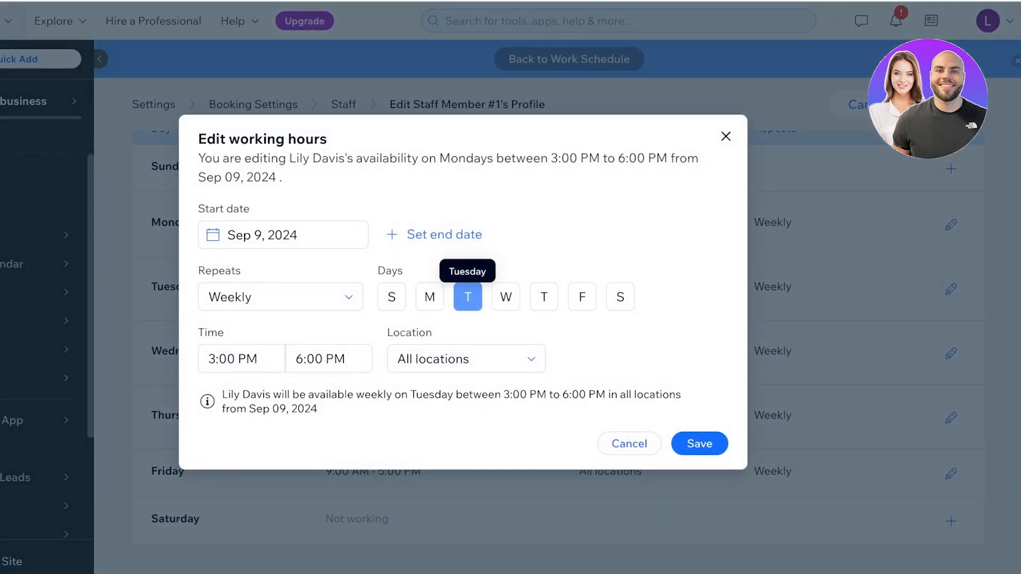
pyautogui.click(506, 297)
pyautogui.click(544, 296)
pyautogui.click(430, 297)
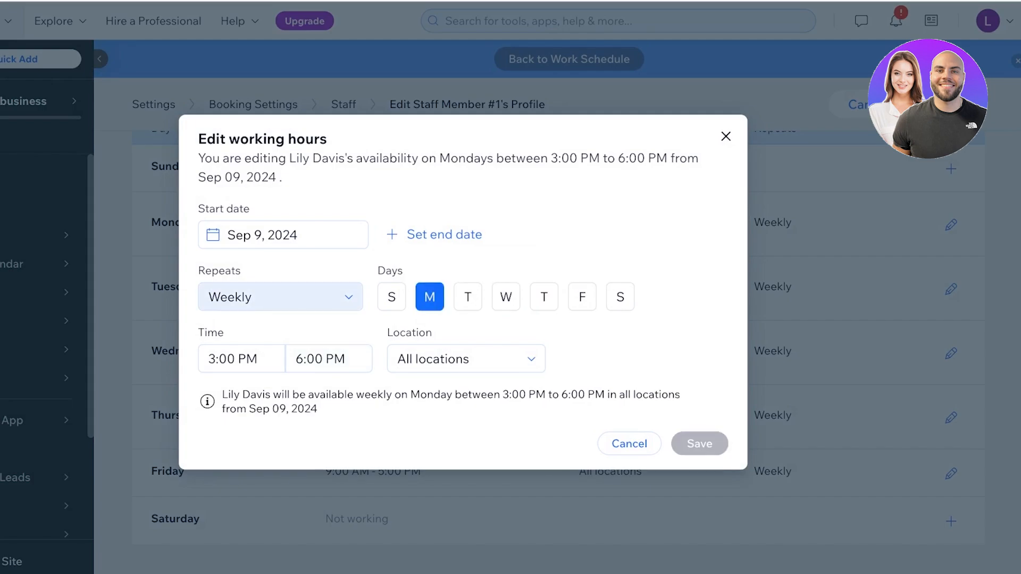
pyautogui.click(281, 297)
# - Keep the slot repeating weekly and set its start time to 6:00 AM
pyautogui.click(234, 323)
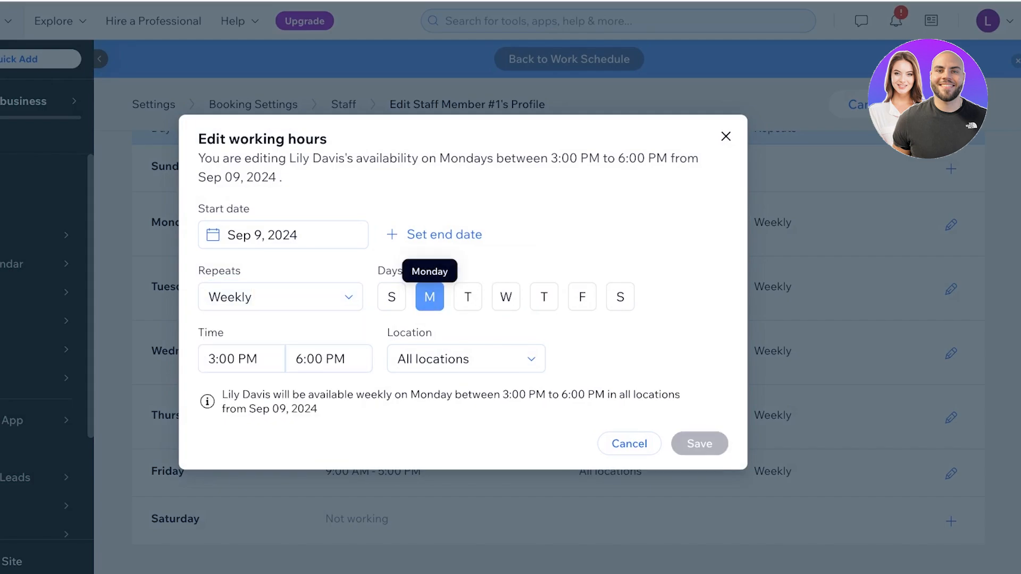
pyautogui.click(314, 297)
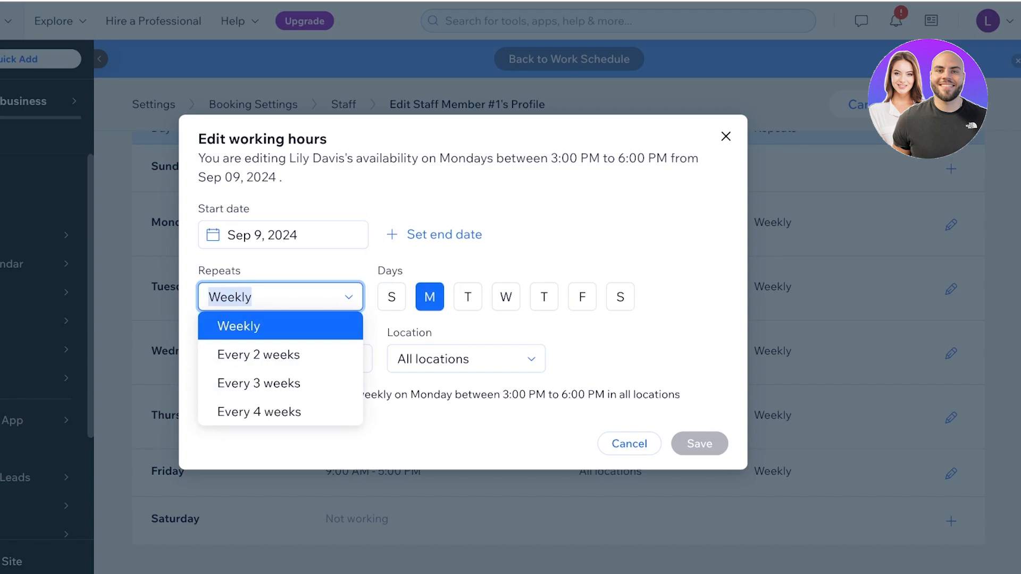
pyautogui.click(238, 326)
pyautogui.click(245, 358)
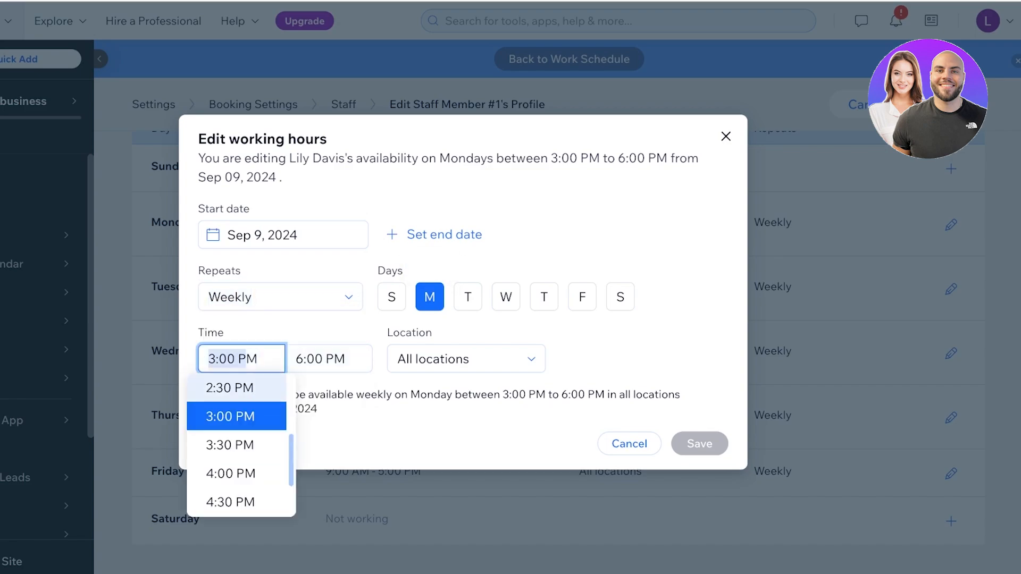
pyautogui.scroll(14, 243, 400)
pyautogui.scroll(-8, 241, 446)
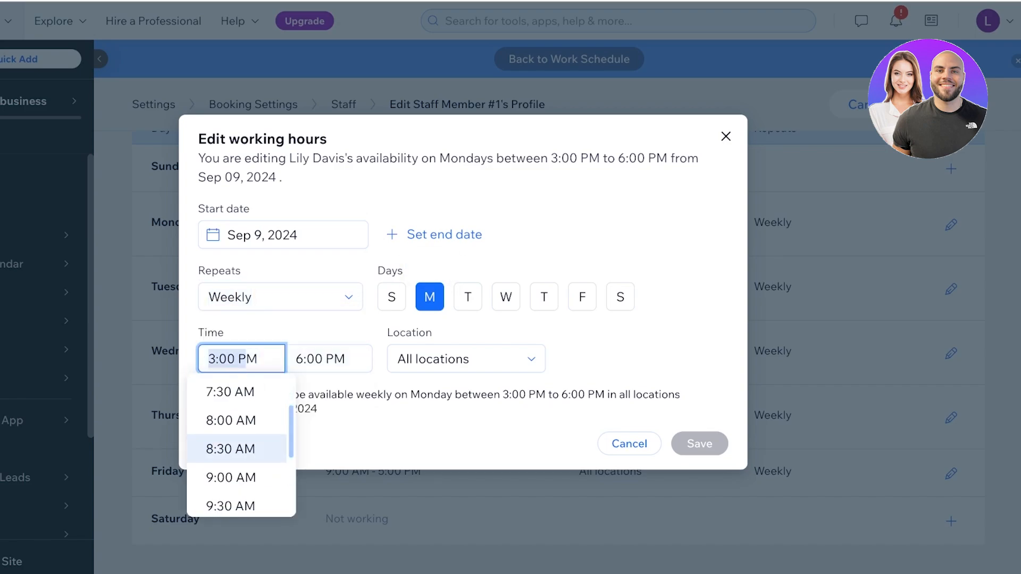
pyautogui.scroll(-3, 241, 426)
pyautogui.scroll(4, 240, 415)
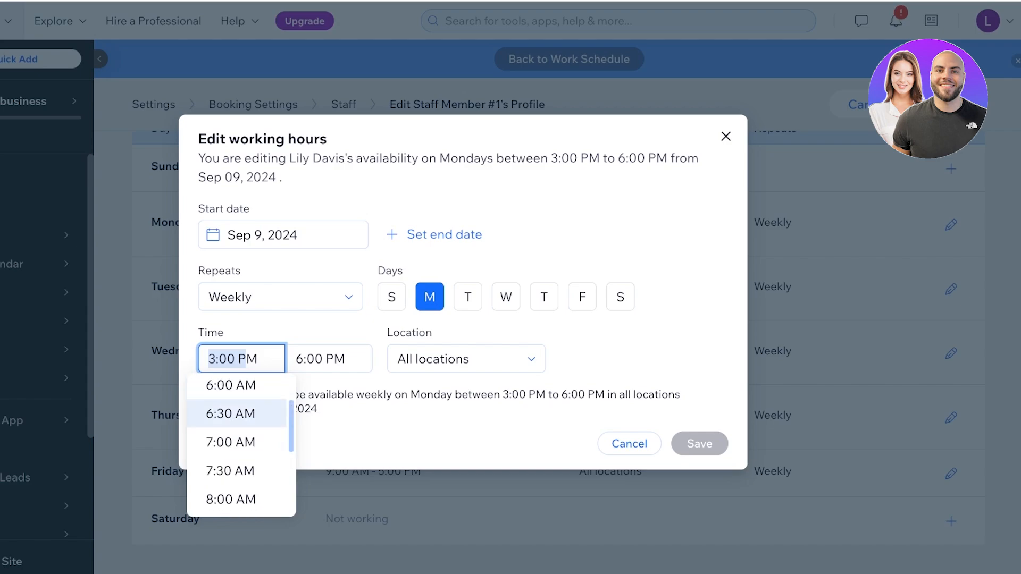
pyautogui.click(231, 385)
# - Set the slot's end time to 1:00 PM
pyautogui.click(328, 359)
pyautogui.scroll(-5, 321, 443)
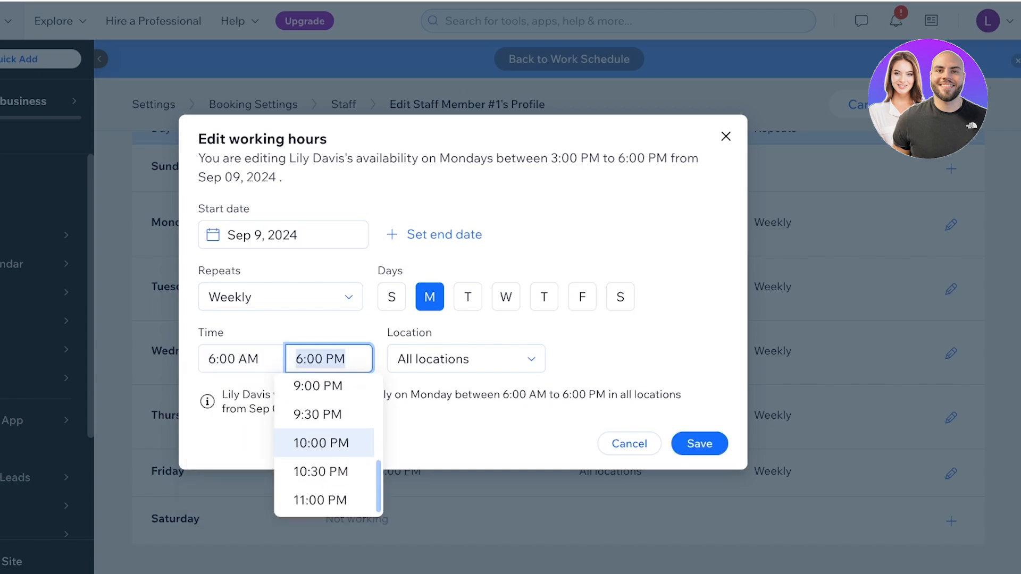
pyautogui.scroll(-1, 321, 443)
pyautogui.scroll(15, 321, 436)
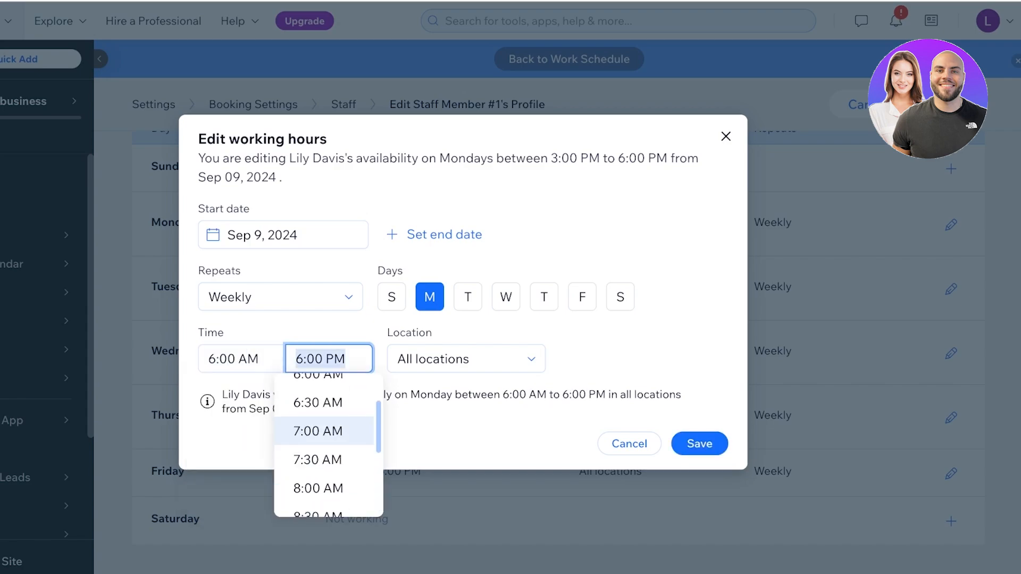
pyautogui.scroll(-3, 321, 443)
pyautogui.scroll(3, 321, 443)
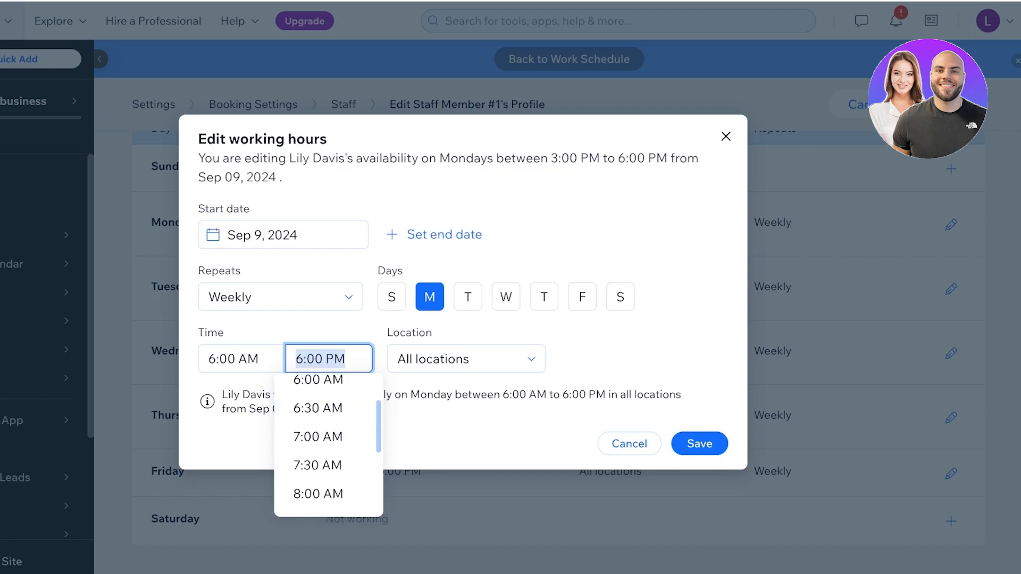
pyautogui.scroll(-10, 321, 442)
pyautogui.scroll(5, 321, 443)
pyautogui.click(317, 390)
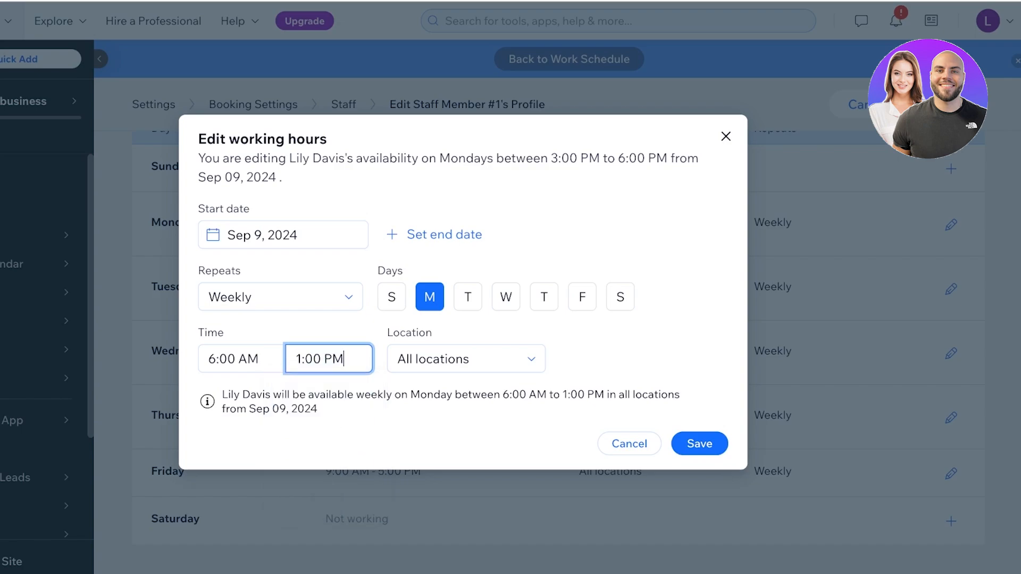
# - Keep the location as All locations and save the Monday working hours
pyautogui.click(466, 358)
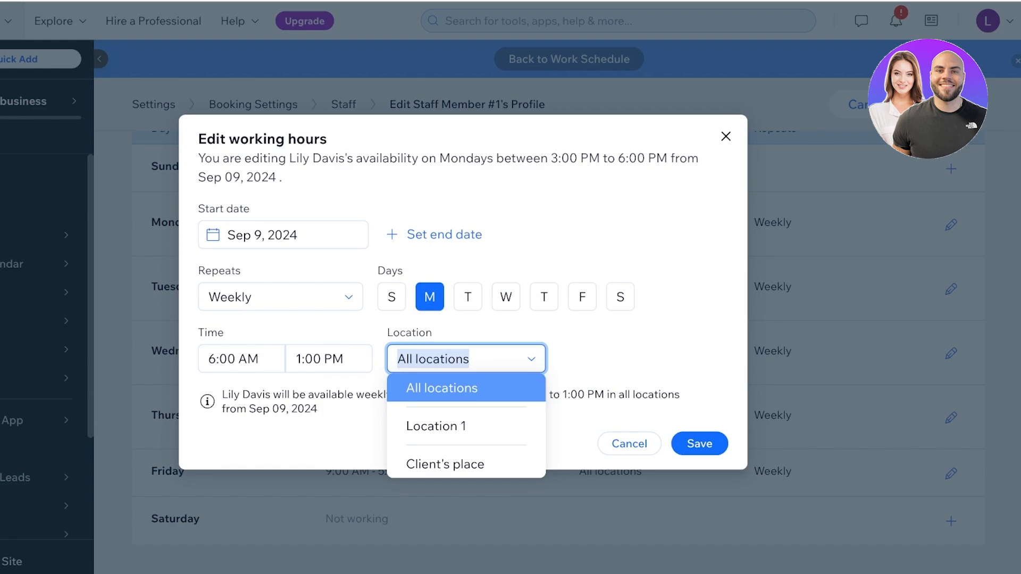
pyautogui.press('Down')
pyautogui.press('Down')
pyautogui.press('Return')
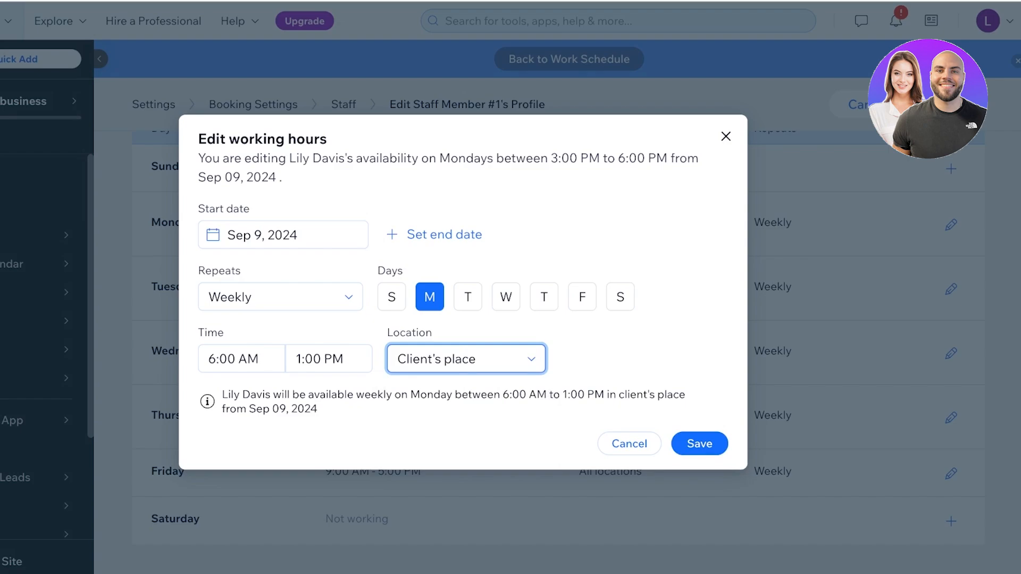
pyautogui.click(465, 359)
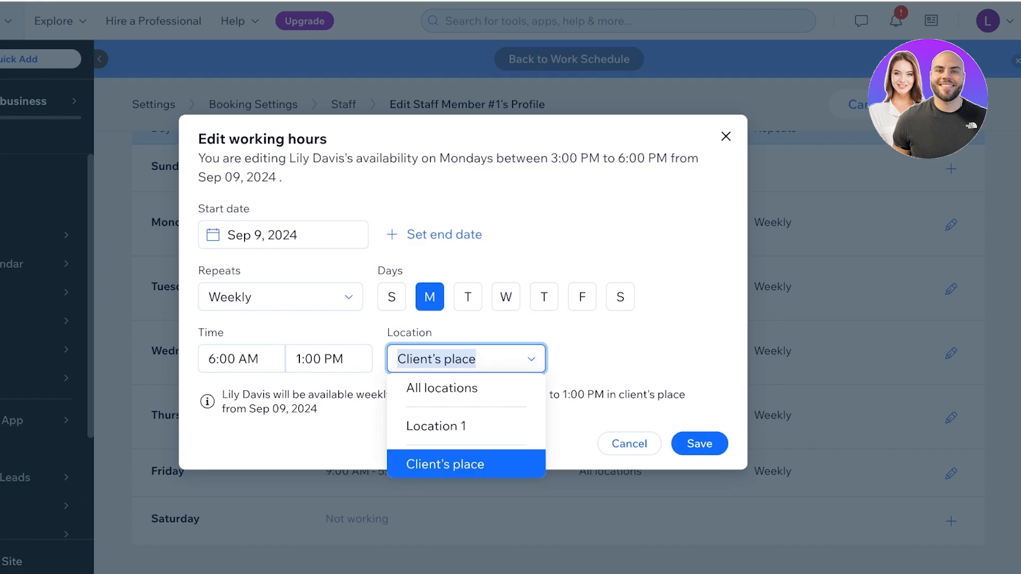
pyautogui.click(441, 388)
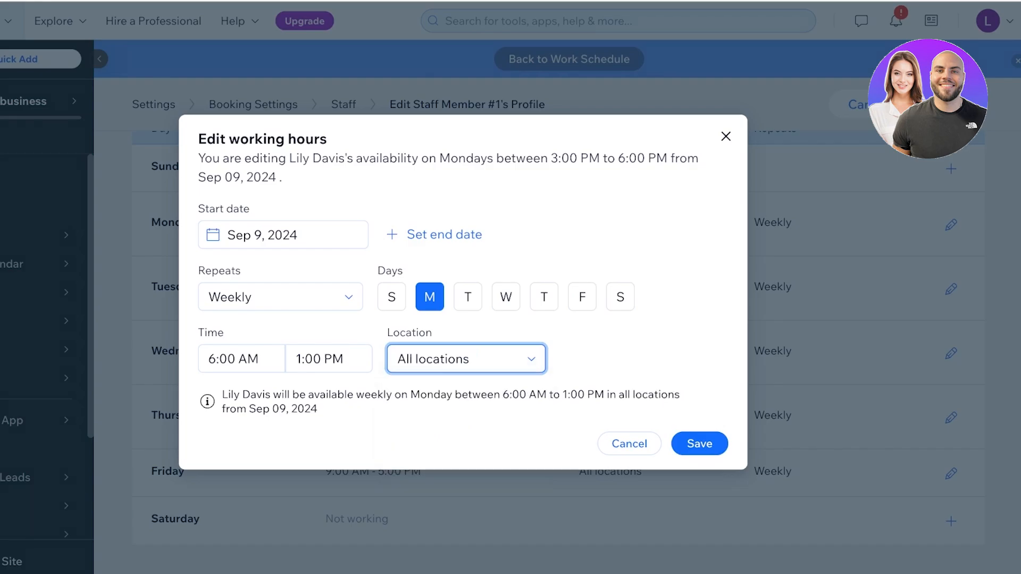
pyautogui.click(466, 359)
pyautogui.click(442, 388)
pyautogui.click(699, 444)
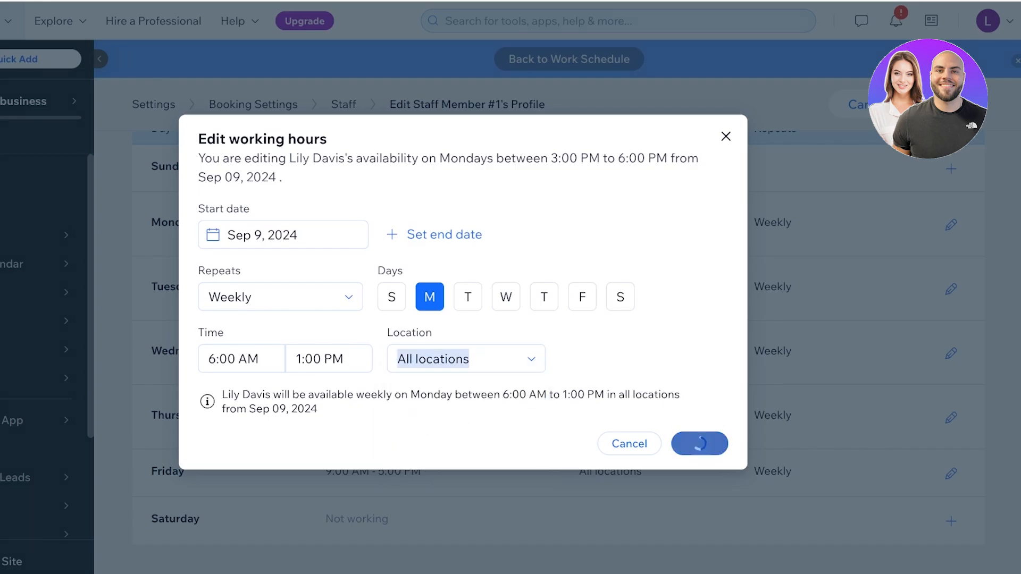
# - Go to Catalog > Booking Services to view the site's 2 services
pyautogui.scroll(3, 699, 420)
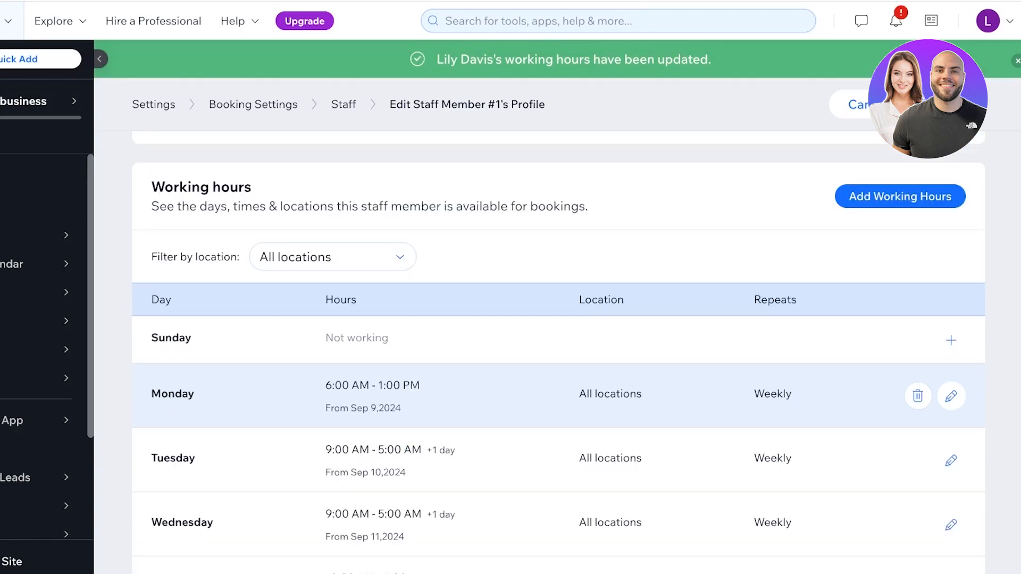
pyautogui.scroll(-3, 558, 372)
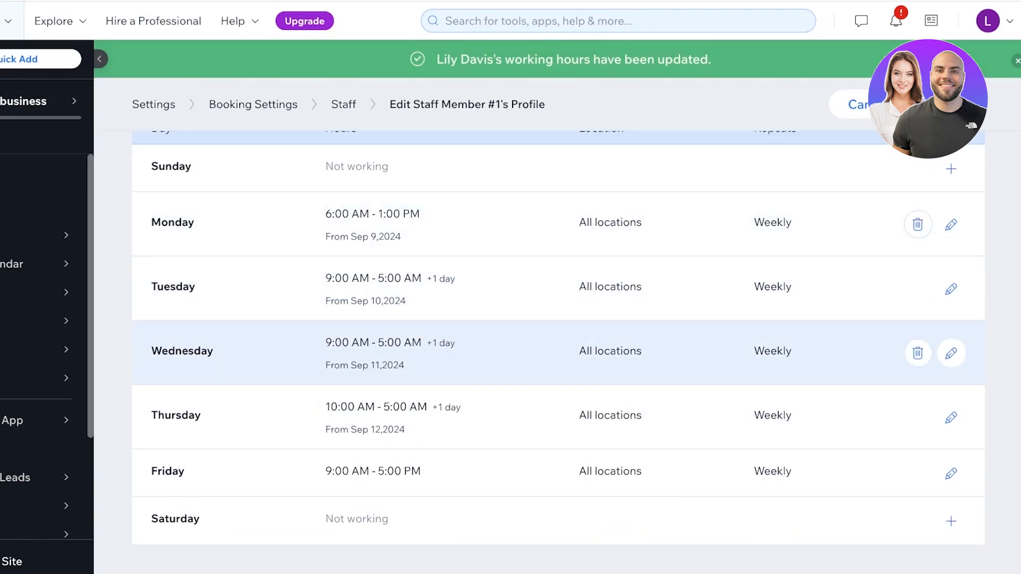
pyautogui.scroll(7, 877, 372)
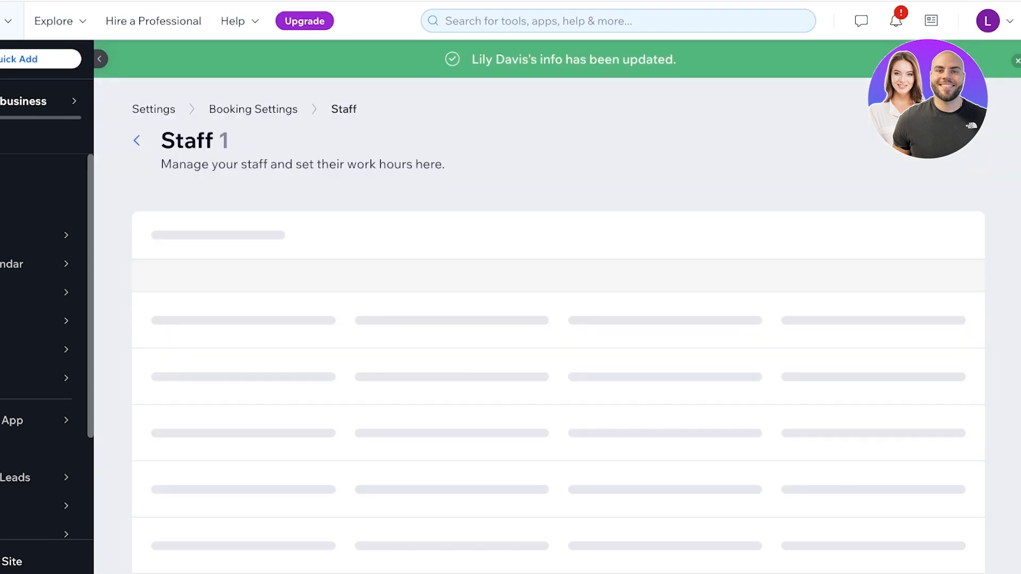
pyautogui.scroll(-3, 42, 449)
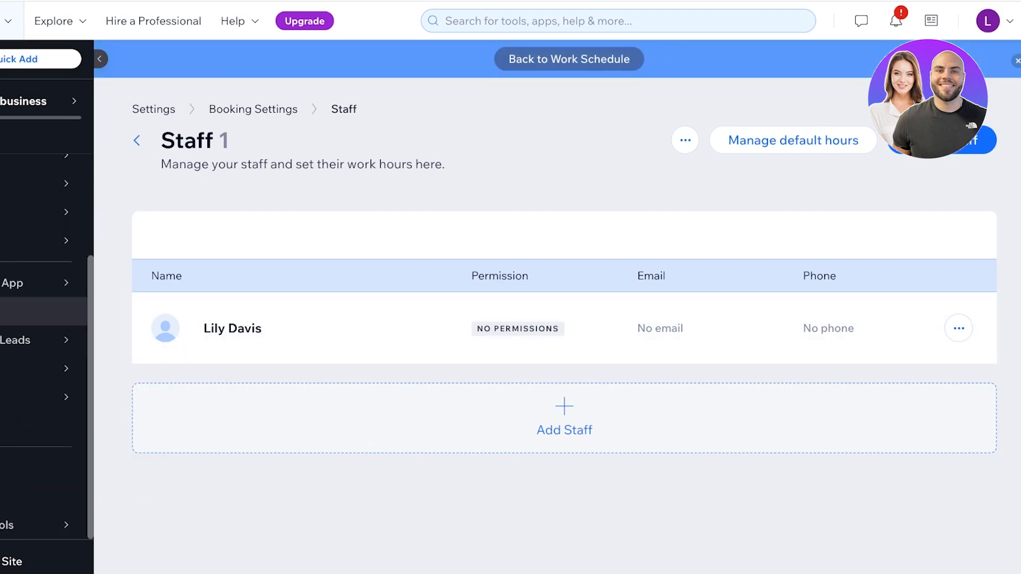
pyautogui.scroll(1, 42, 271)
pyautogui.moveTo(53, 221)
pyautogui.click(186, 198)
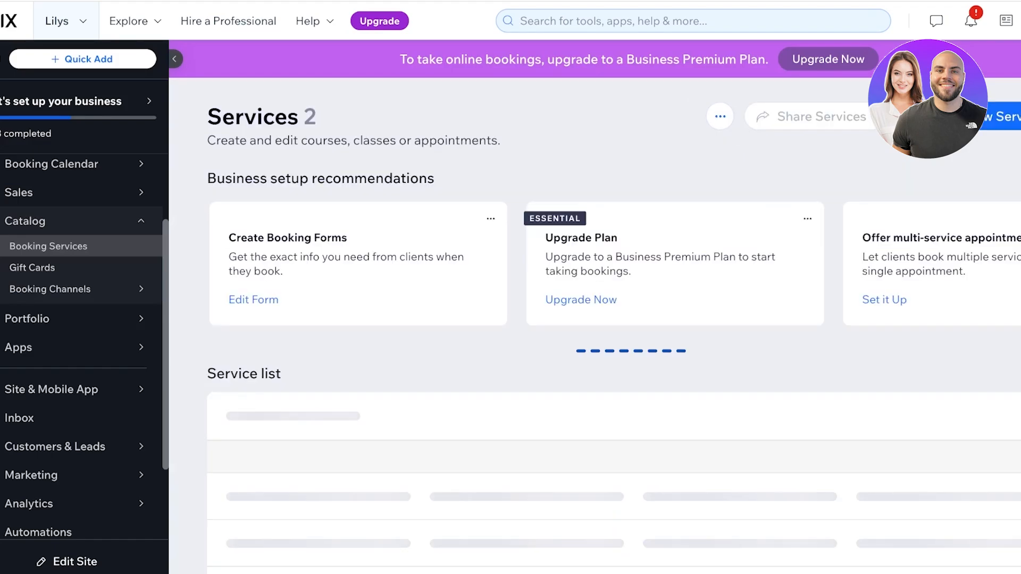
# - Delete the Virtual Master Makeup Class and Info Consultation services, acknowledging they can't be recovered
pyautogui.scroll(-2, 611, 319)
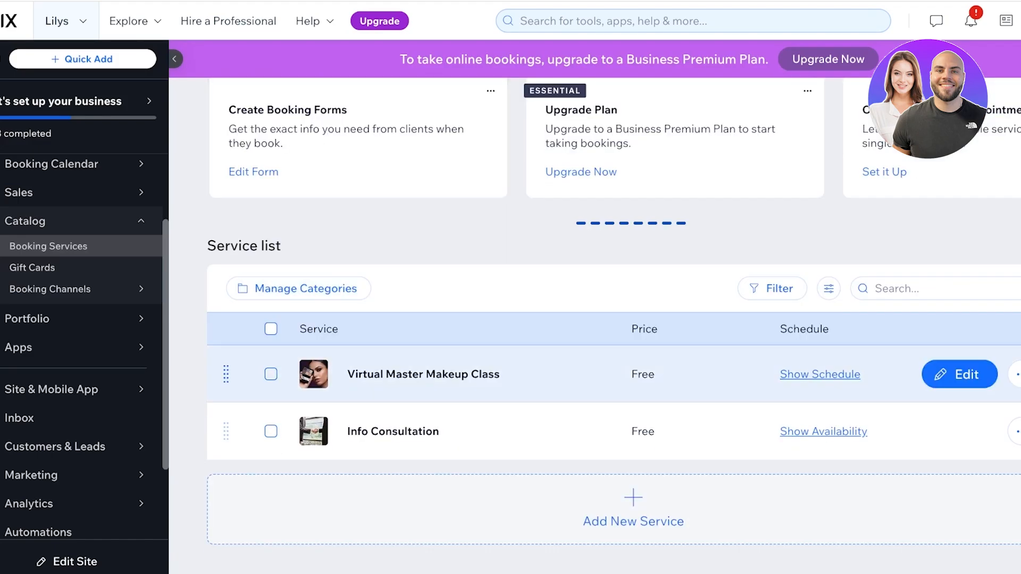
pyautogui.click(271, 374)
pyautogui.click(270, 432)
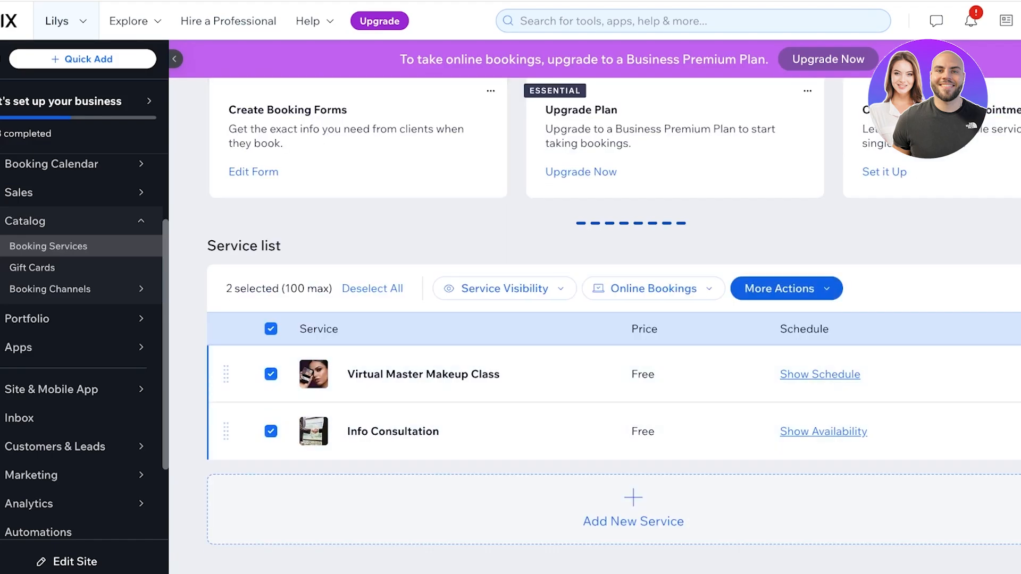
pyautogui.click(779, 288)
pyautogui.click(744, 356)
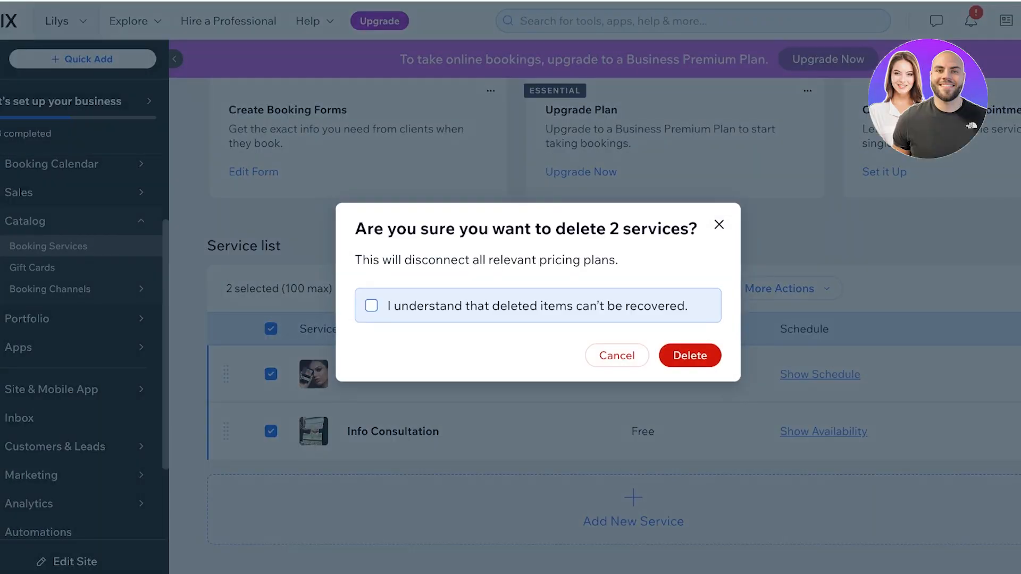
pyautogui.click(371, 306)
pyautogui.click(689, 355)
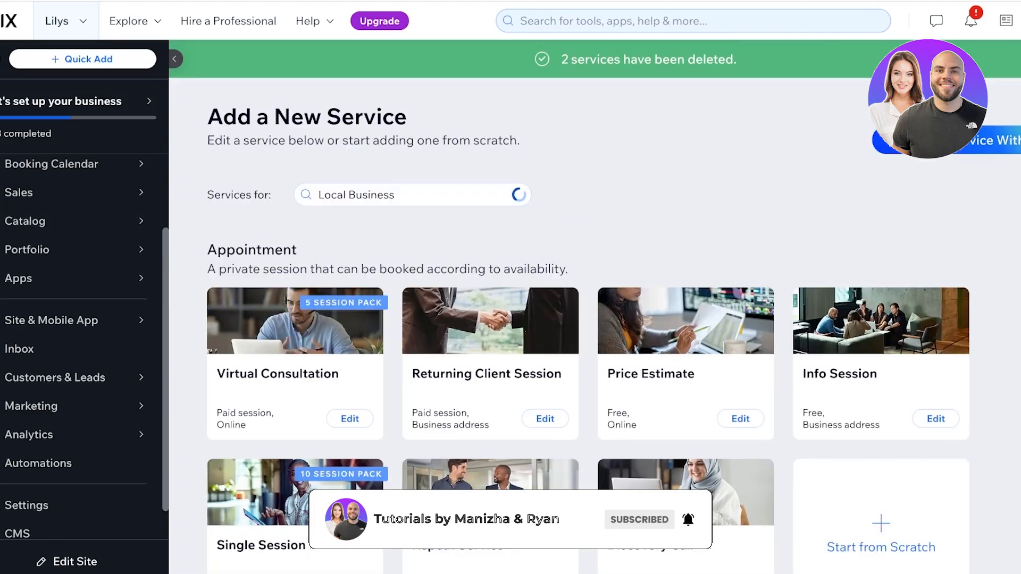
pyautogui.scroll(-4, 523, 518)
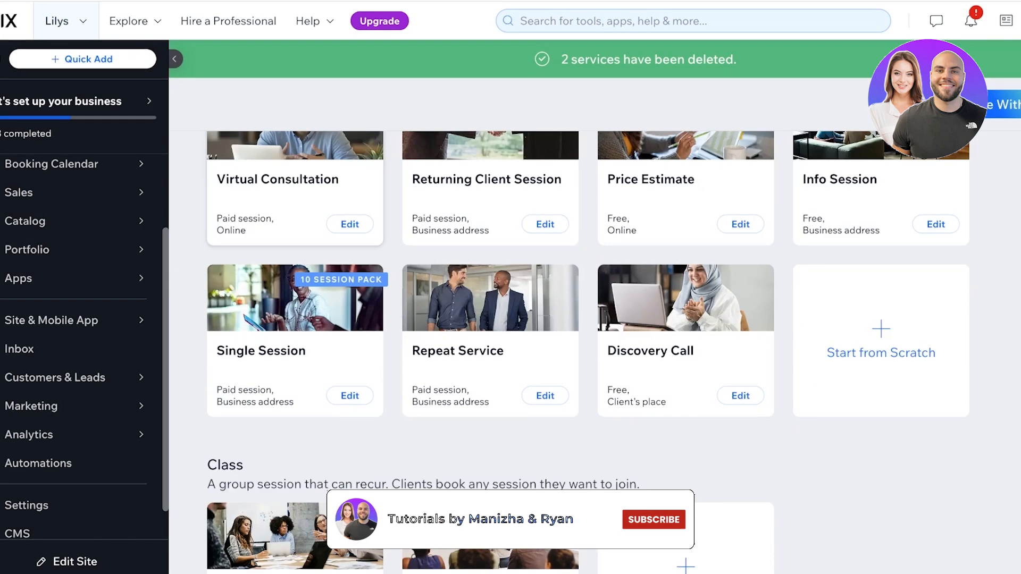
pyautogui.scroll(-5, 522, 518)
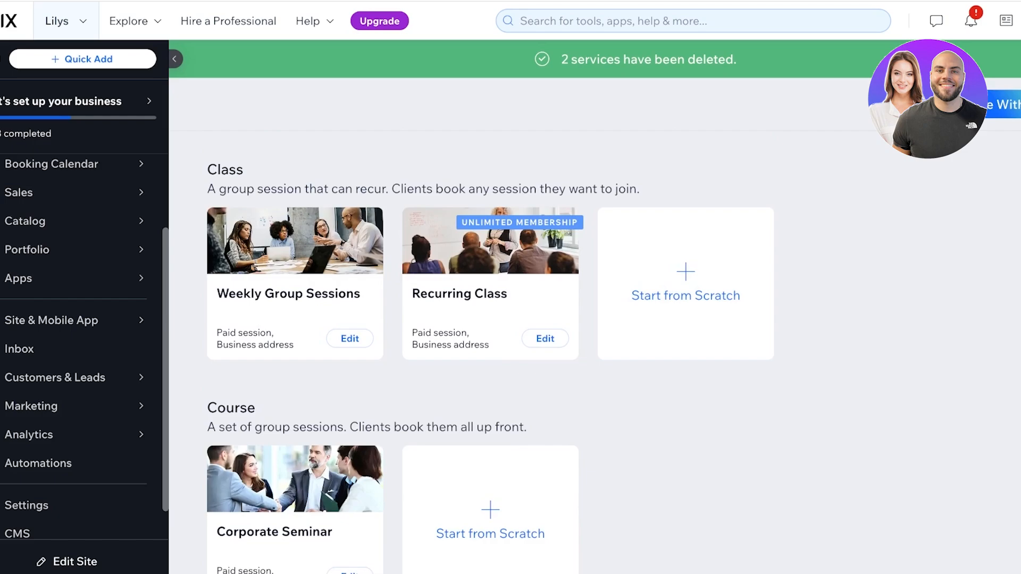
pyautogui.scroll(4, 295, 284)
pyautogui.scroll(4, 295, 284)
pyautogui.scroll(-10, 473, 350)
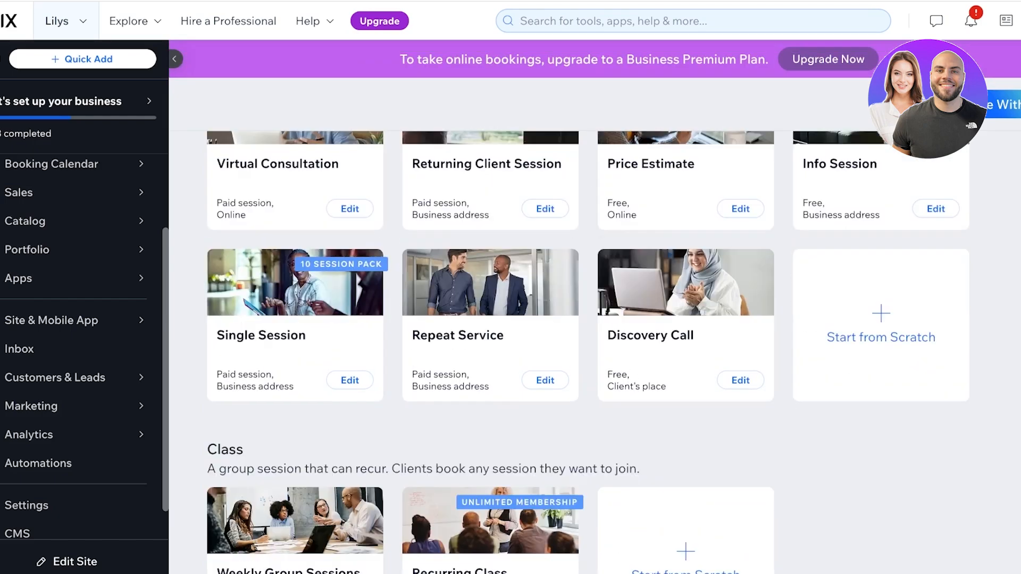
pyautogui.scroll(5, 473, 351)
pyautogui.scroll(-4, 474, 350)
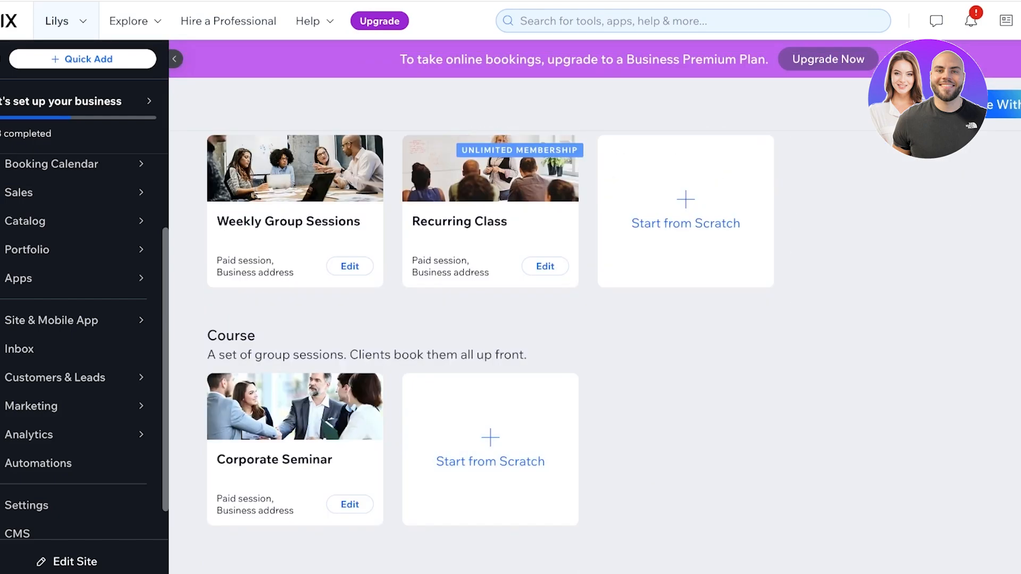
pyautogui.scroll(1, 473, 351)
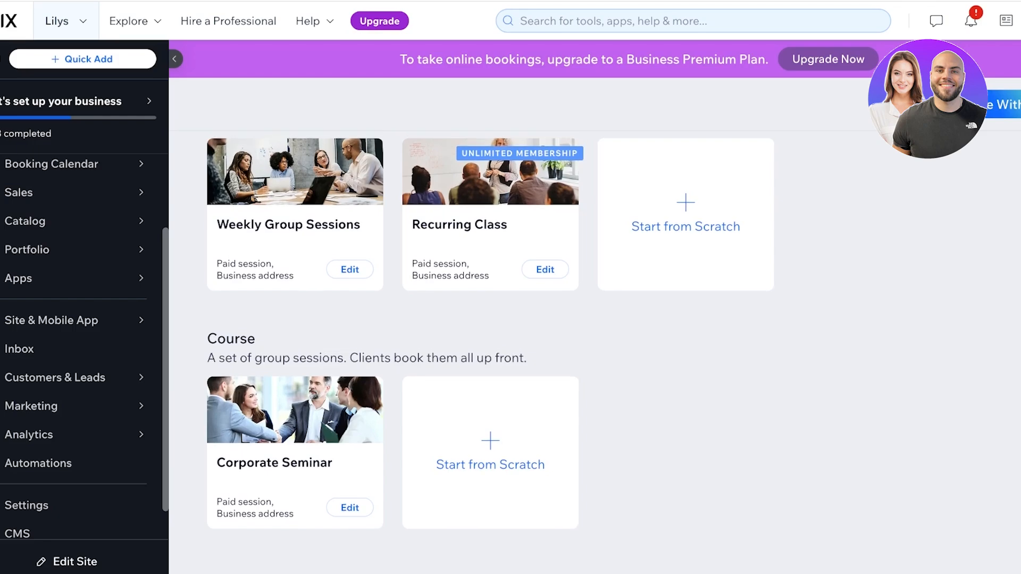
pyautogui.scroll(1, 473, 351)
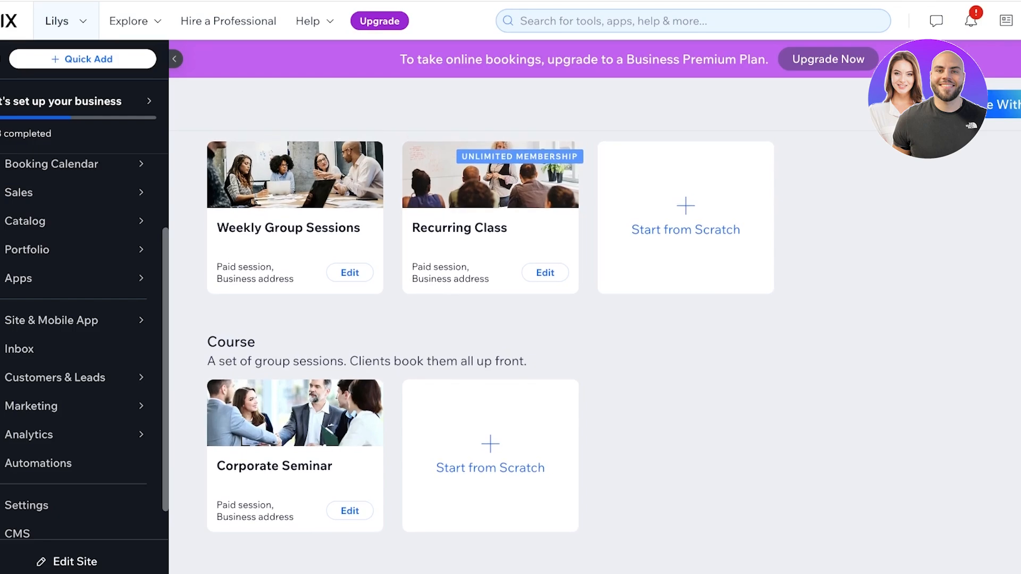
pyautogui.scroll(2, 473, 351)
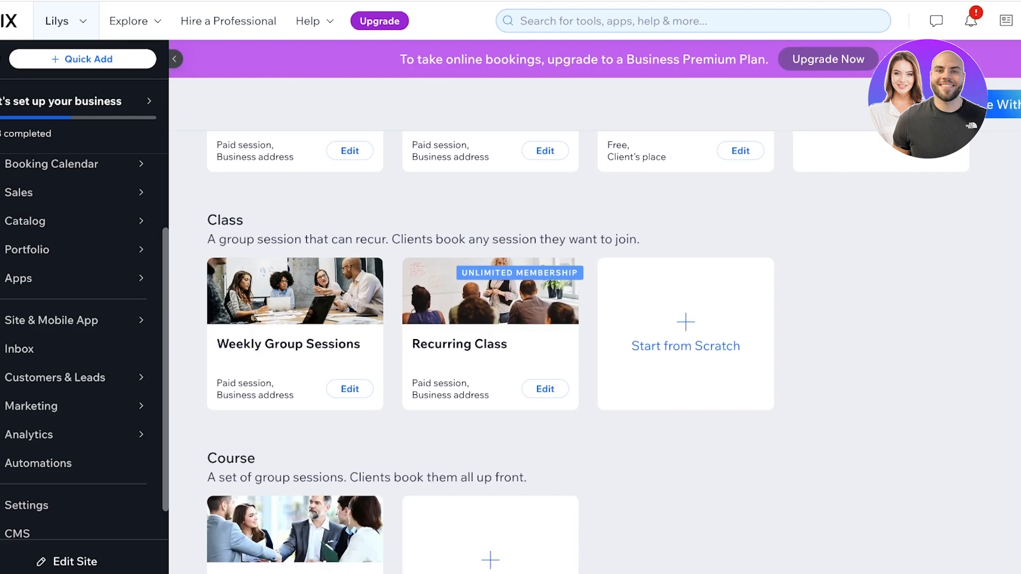
pyautogui.scroll(8, 686, 351)
pyautogui.scroll(-6, 686, 351)
pyautogui.scroll(6, 686, 351)
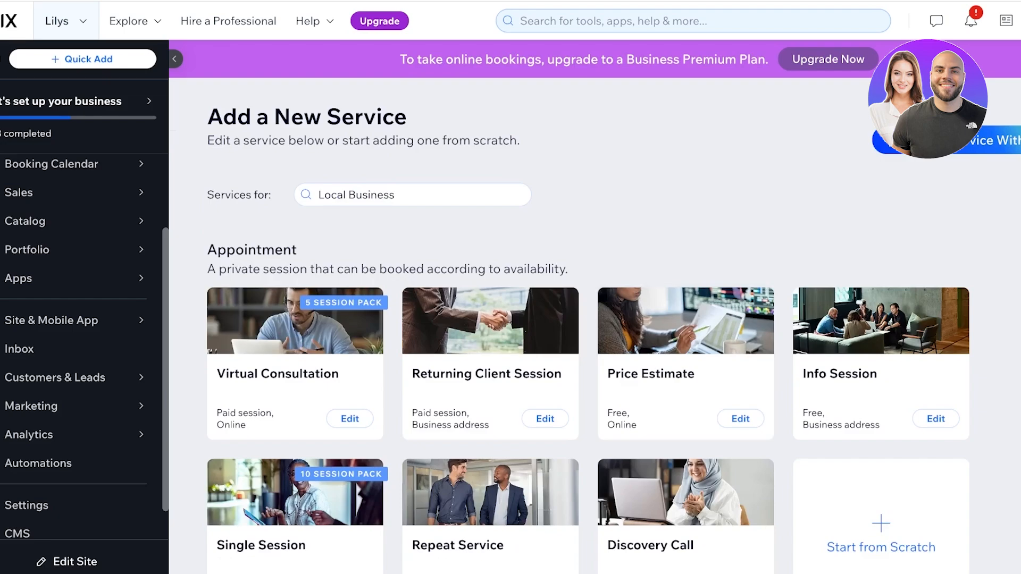
pyautogui.scroll(-8, 587, 351)
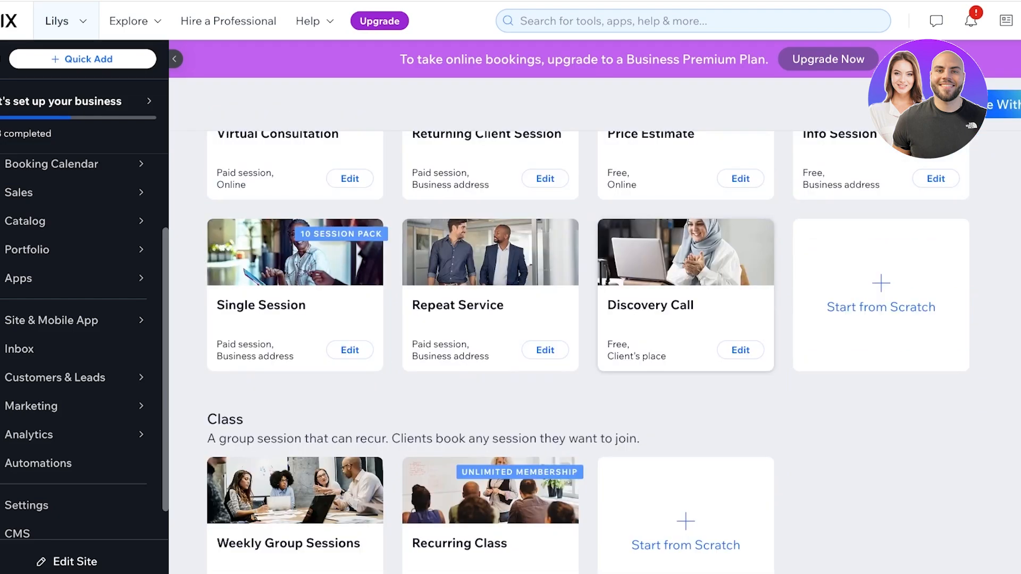
pyautogui.scroll(7, 587, 351)
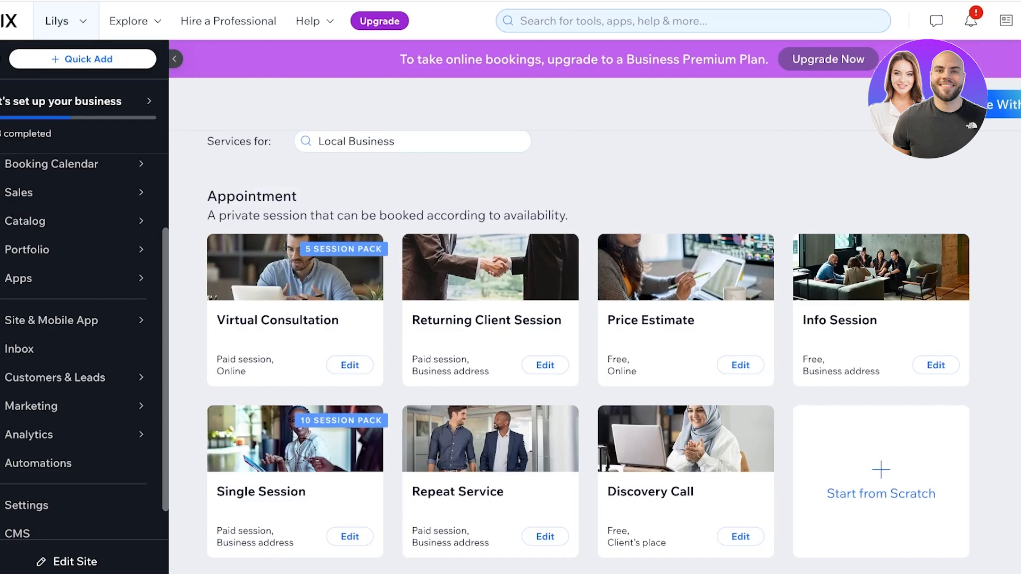
pyautogui.scroll(-3, 880, 319)
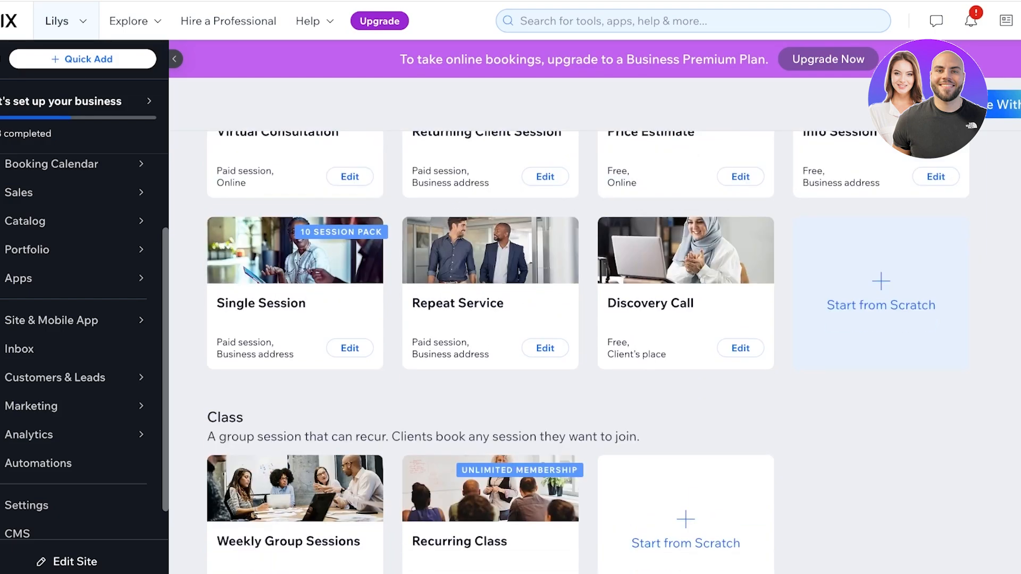
pyautogui.scroll(3, 880, 297)
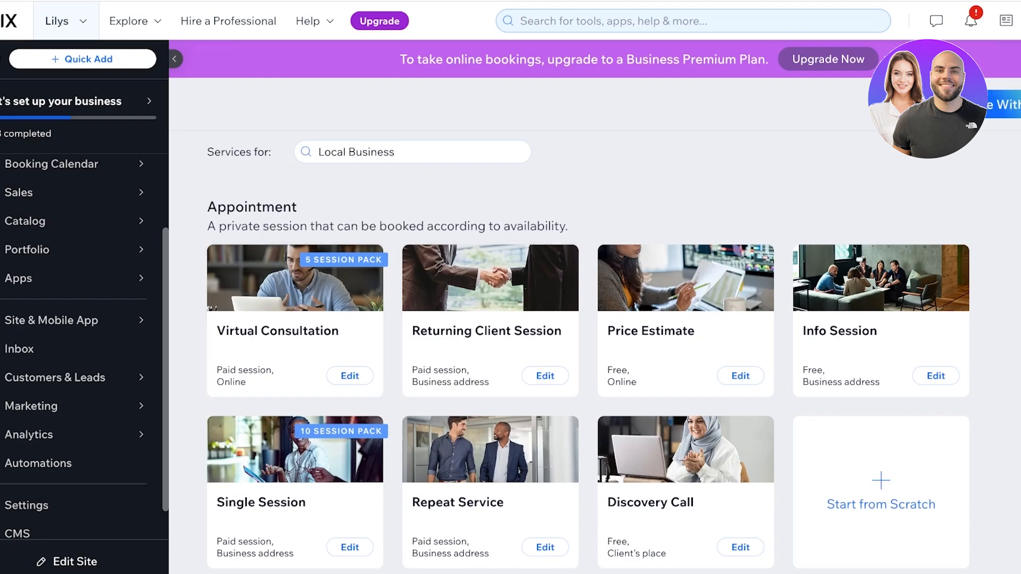
pyautogui.scroll(-1, 587, 351)
pyautogui.scroll(2, 587, 351)
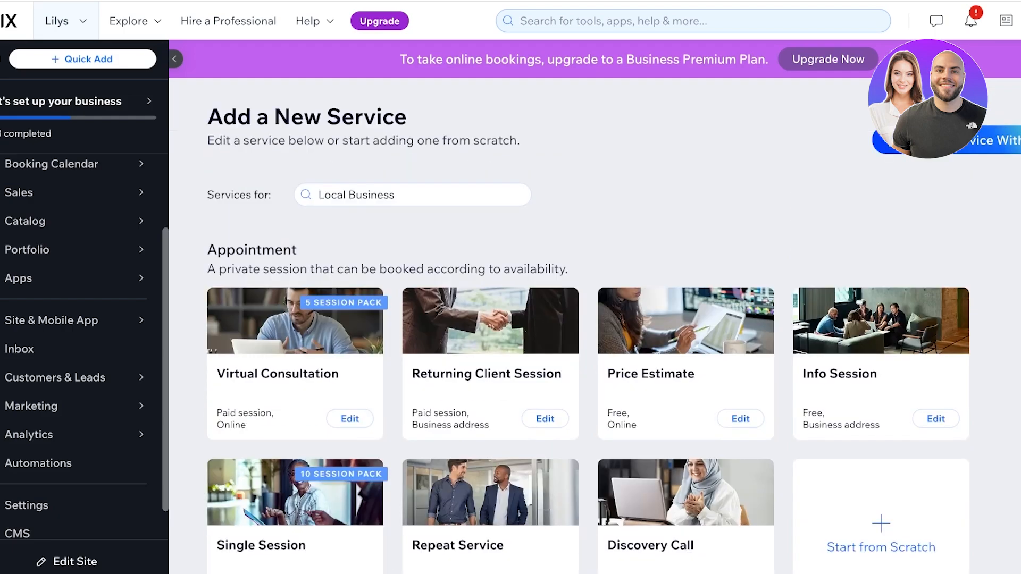
pyautogui.scroll(-1, 295, 298)
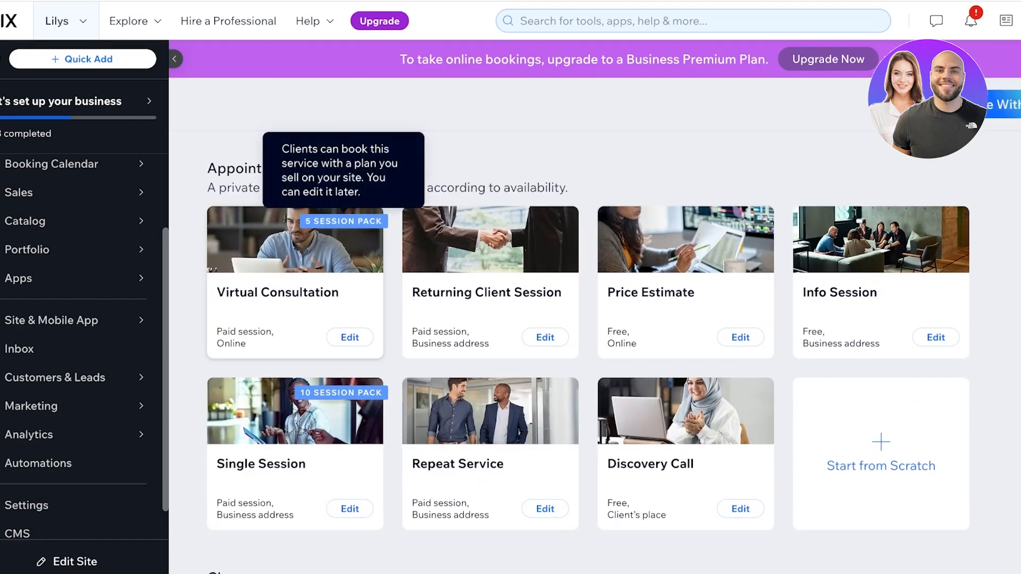
# - Open the Virtual Consultation template and rename the service to 'Beginners Yoga Class'
pyautogui.click(295, 298)
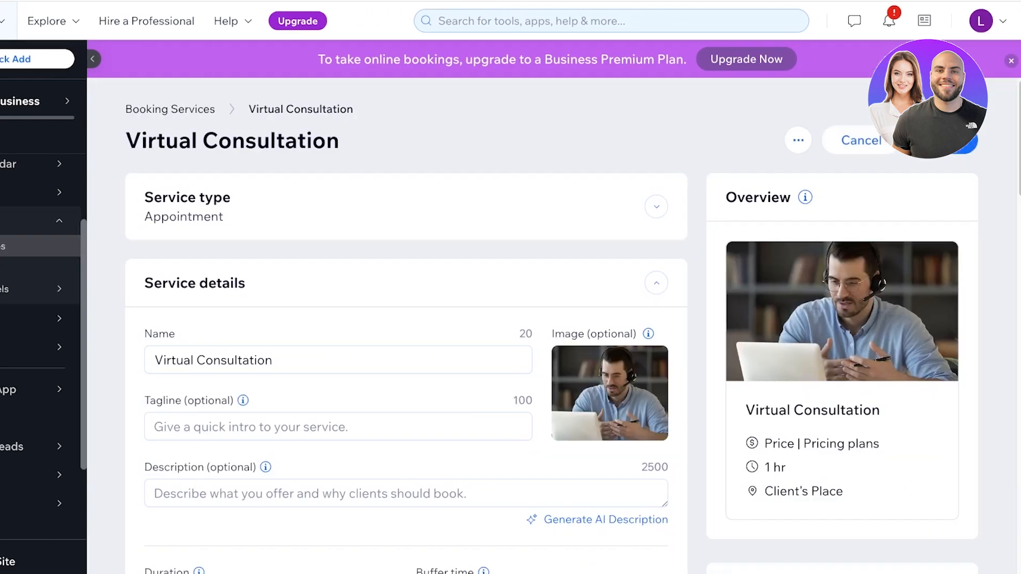
pyautogui.moveTo(154, 360); pyautogui.dragTo(272, 360)
pyautogui.write('B')
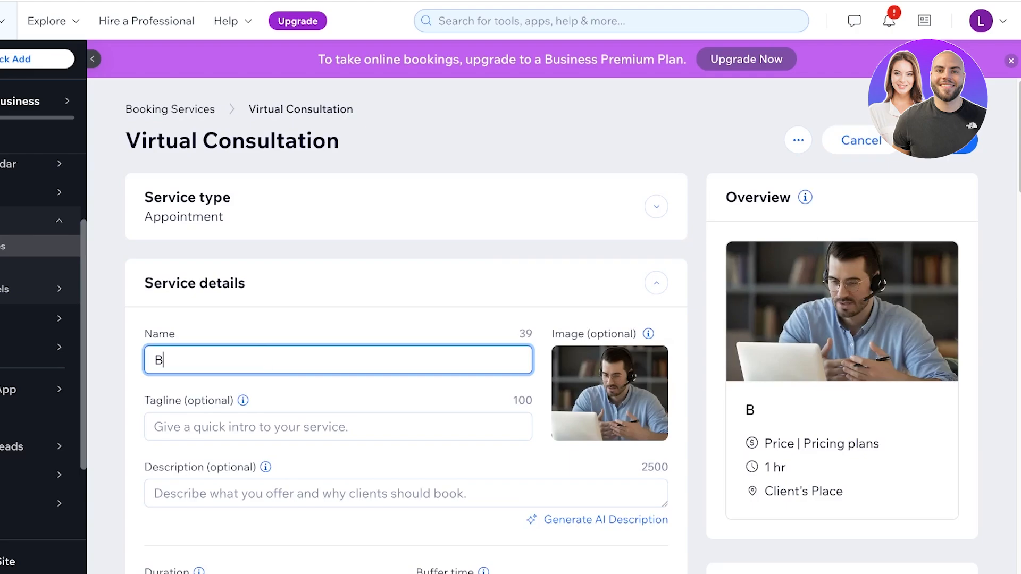
pyautogui.write('eginners Yoga I')
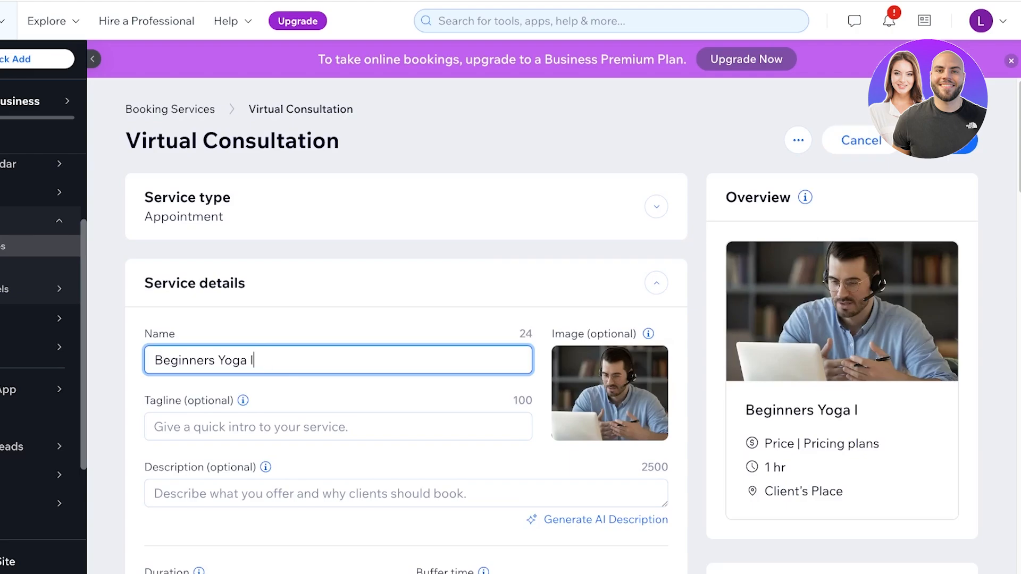
pyautogui.press('BackSpace')
pyautogui.write('Classea')
pyautogui.press('BackSpace')
pyautogui.press('BackSpace')
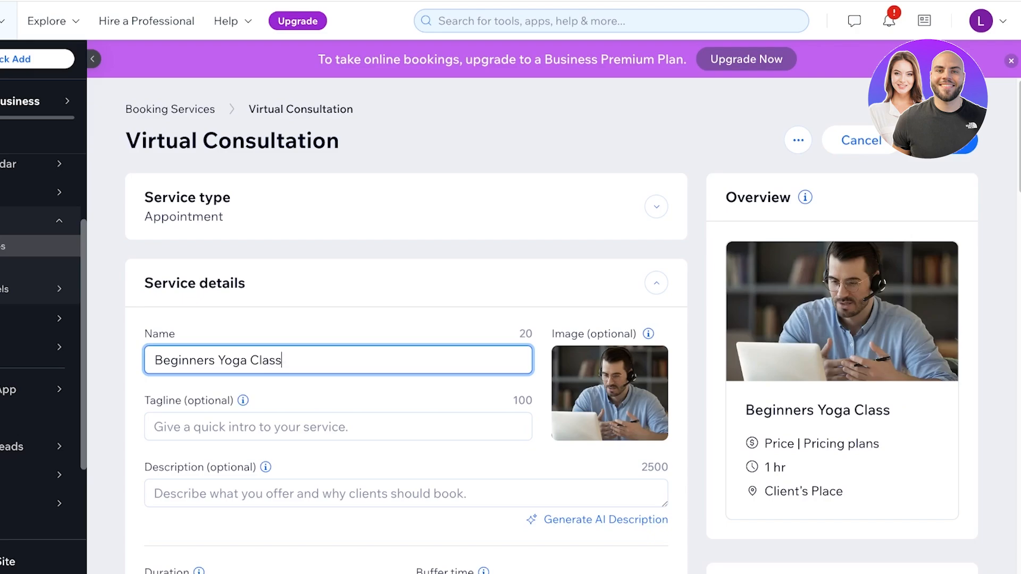
pyautogui.scroll(-1, 243, 372)
pyautogui.click(243, 394)
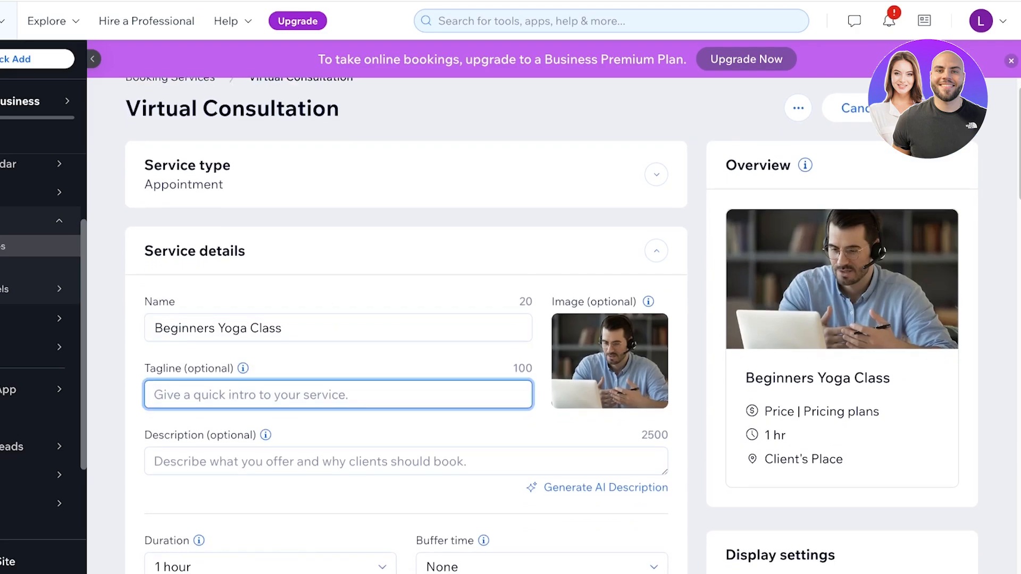
# - Keep the session duration at 1 hour and set a 10-minute buffer time
pyautogui.scroll(-4, 319, 461)
pyautogui.click(270, 341)
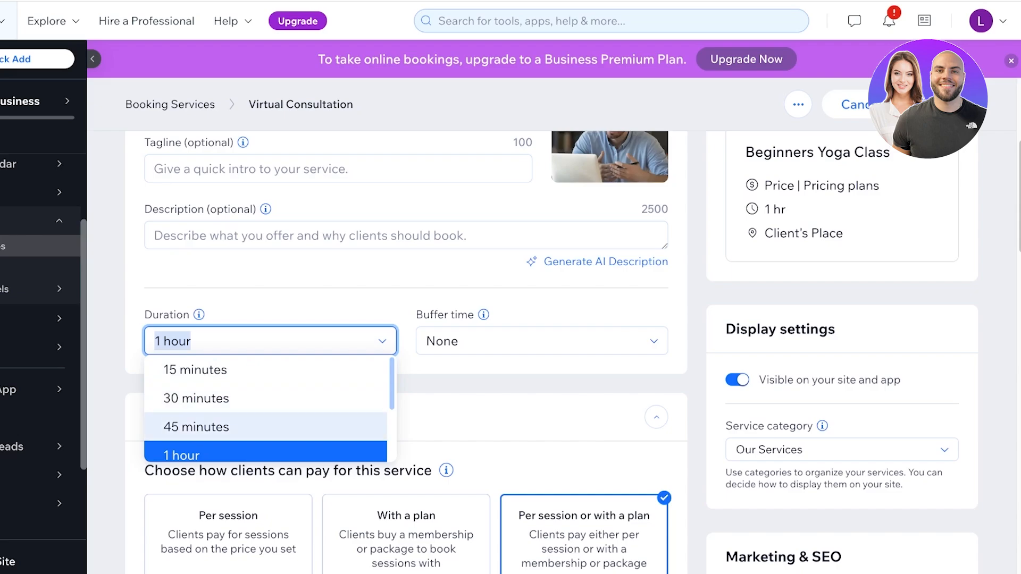
pyautogui.click(265, 453)
pyautogui.click(541, 340)
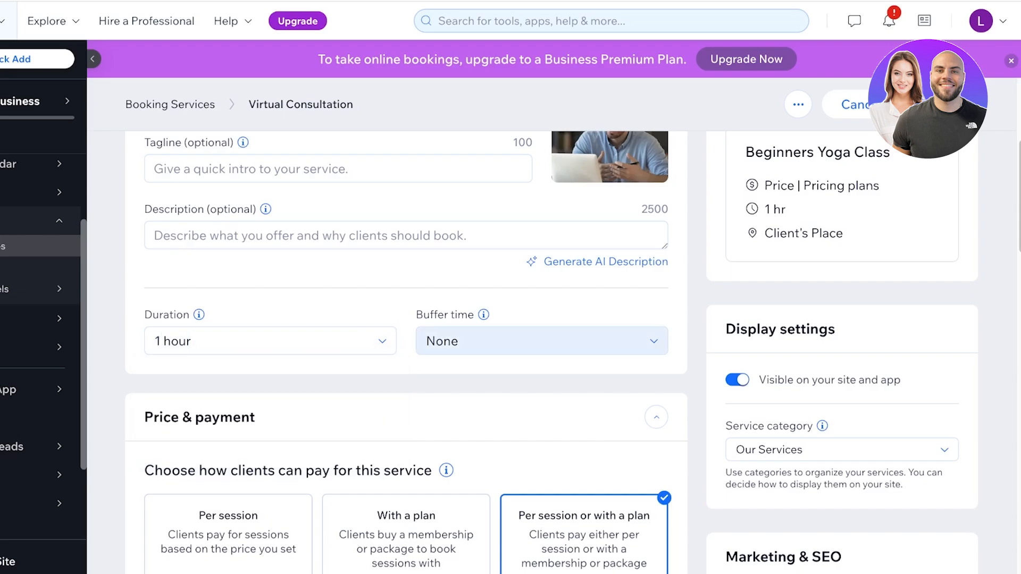
pyautogui.click(467, 427)
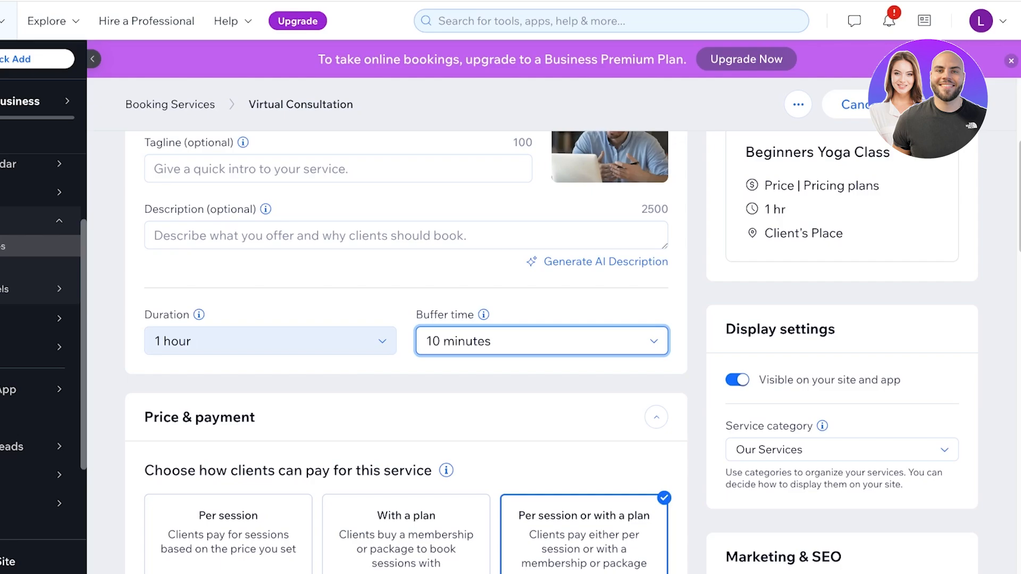
pyautogui.click(270, 341)
pyautogui.click(341, 301)
# - Prefix the name with '1 on 1' so it reads '1 on 1 Beginners Yoga Class'
pyautogui.scroll(3, 404, 319)
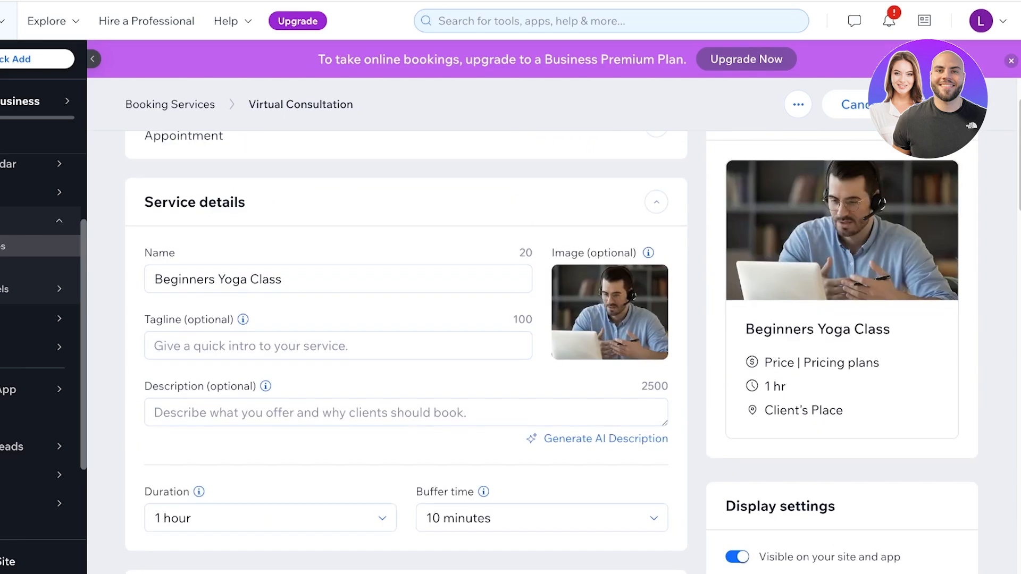
pyautogui.click(154, 279)
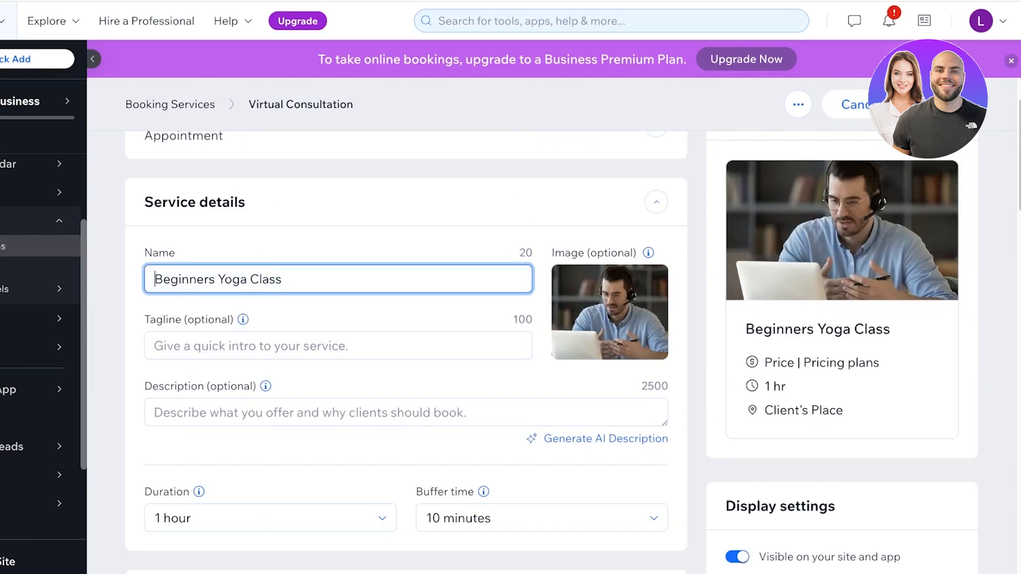
pyautogui.write('101')
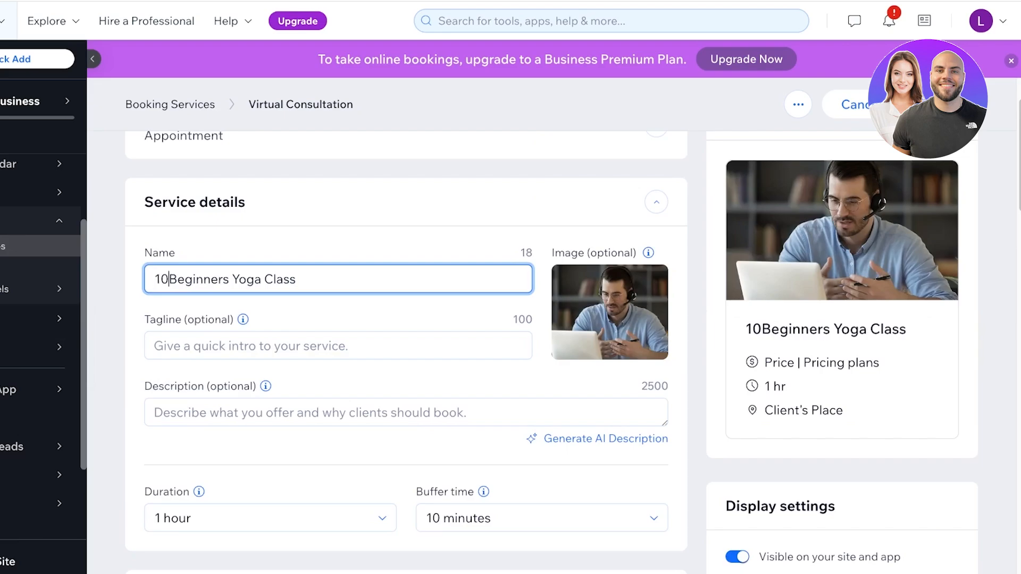
pyautogui.press('BackSpace')
pyautogui.press('BackSpace')
pyautogui.write('-1')
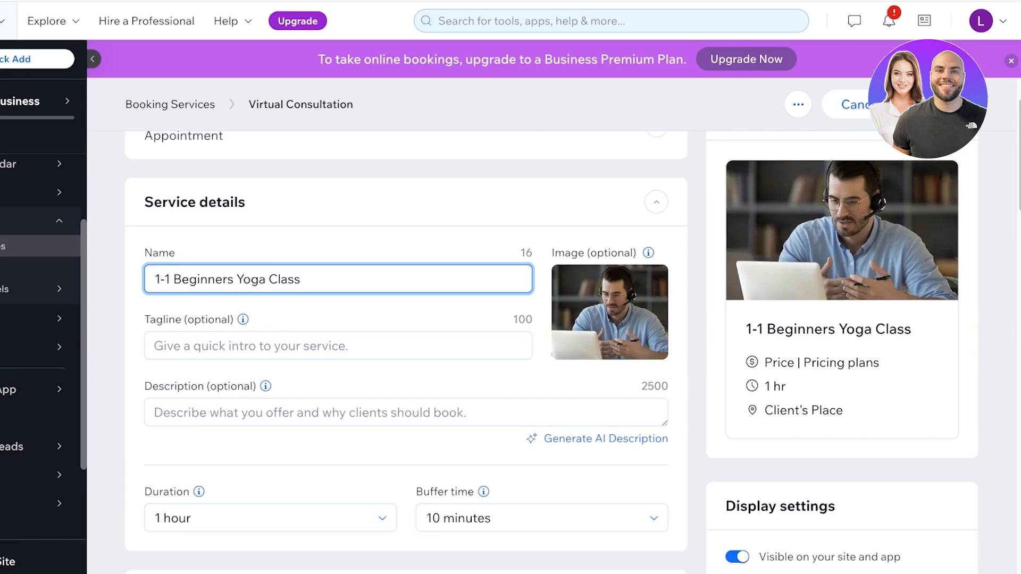
pyautogui.press('BackSpace')
pyautogui.press('BackSpace')
pyautogui.press('BackSpace')
pyautogui.write('on ')
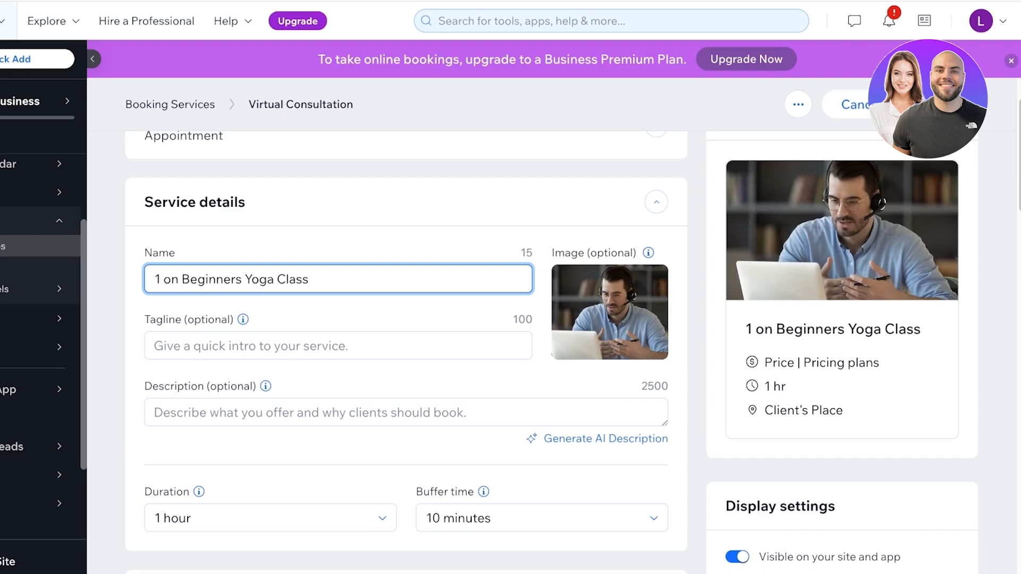
pyautogui.write('1')
pyautogui.scroll(-4, 404, 351)
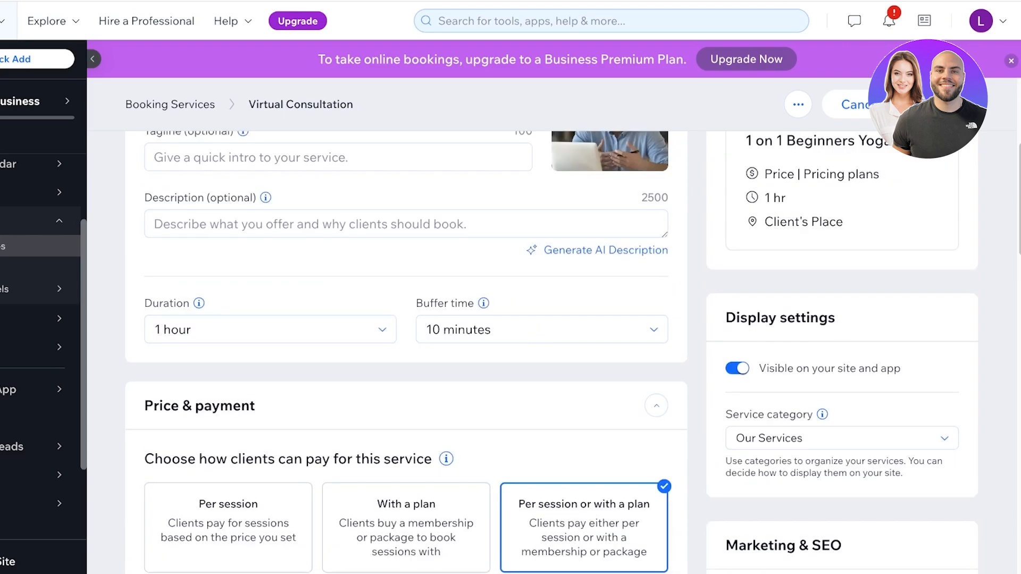
pyautogui.scroll(-3, 405, 361)
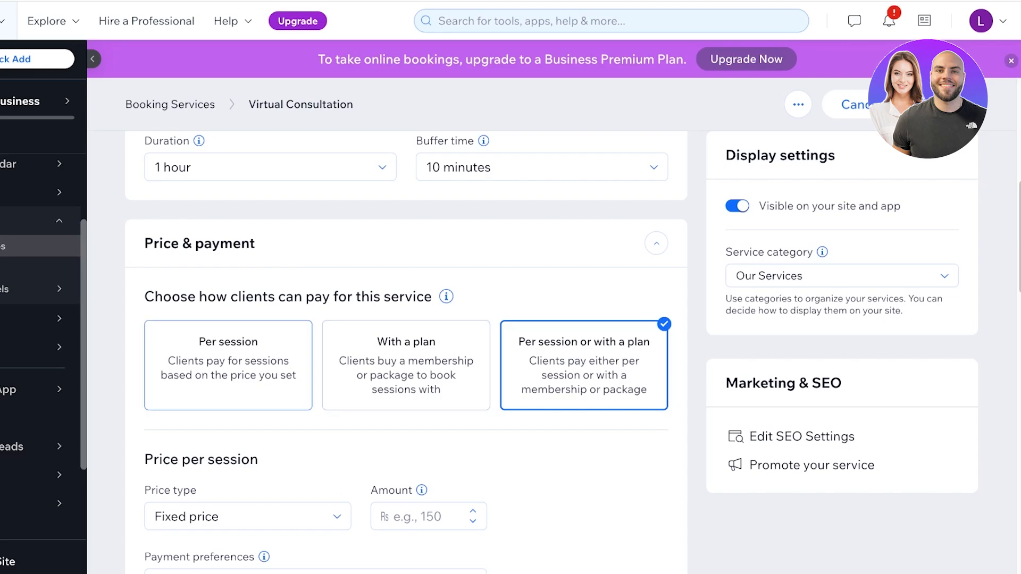
# - Keep clients paying per session rather than with a plan
pyautogui.click(228, 365)
pyautogui.click(405, 365)
pyautogui.click(228, 365)
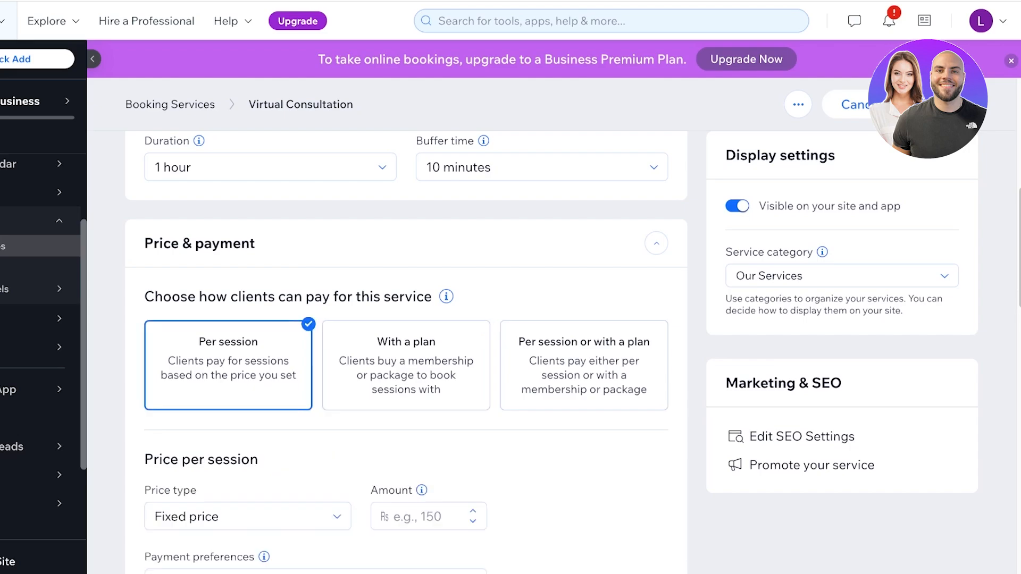
pyautogui.scroll(-4, 404, 351)
pyautogui.scroll(1, 404, 351)
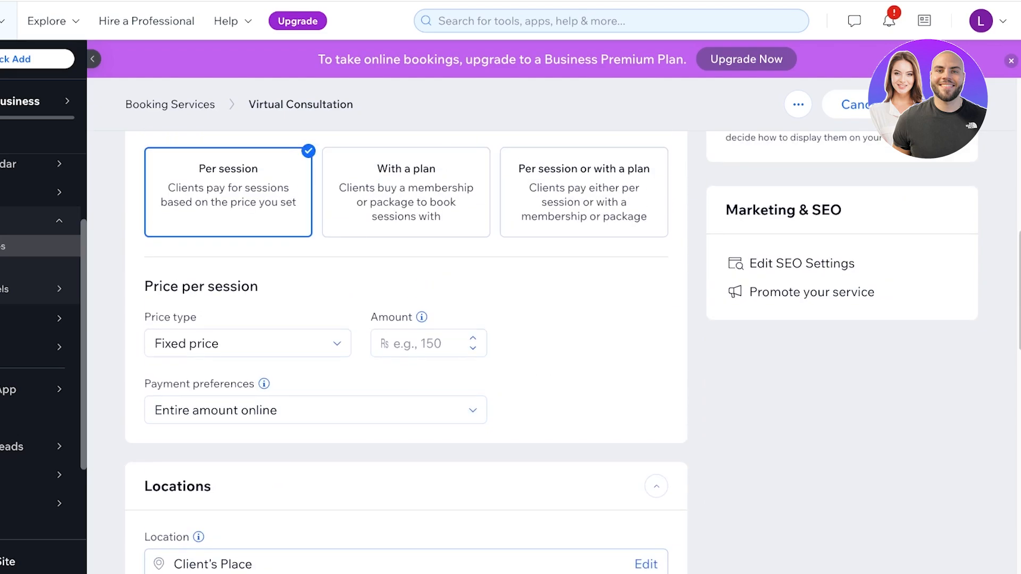
pyautogui.click(383, 410)
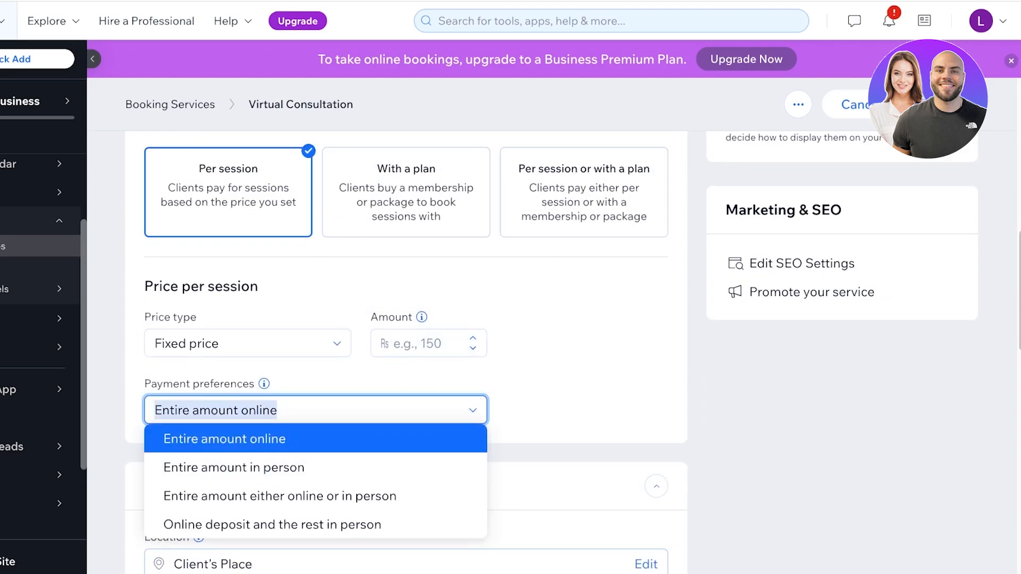
# - Set the price type to Free and begin editing the service's location
pyautogui.click(247, 343)
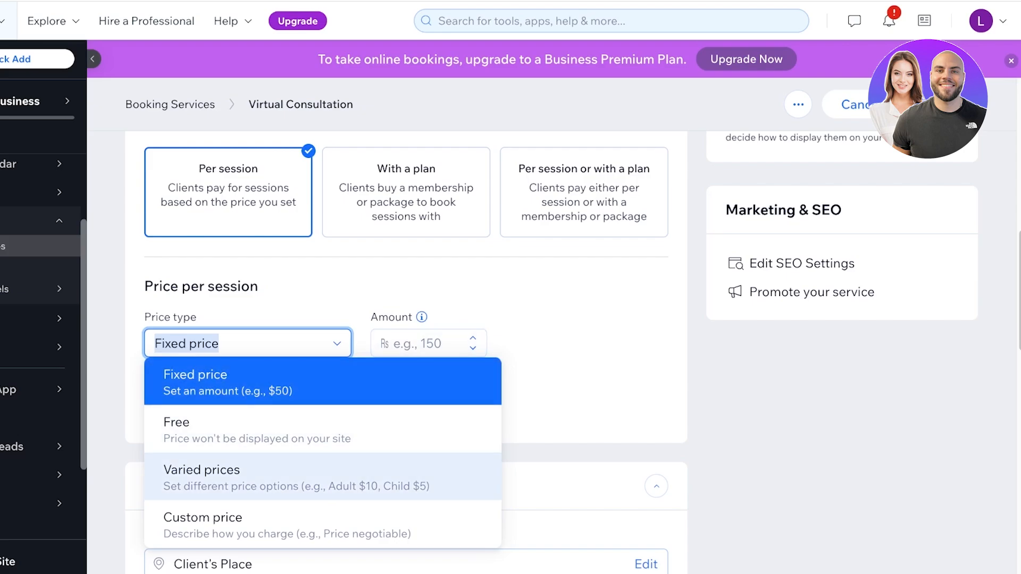
pyautogui.click(203, 430)
pyautogui.click(248, 343)
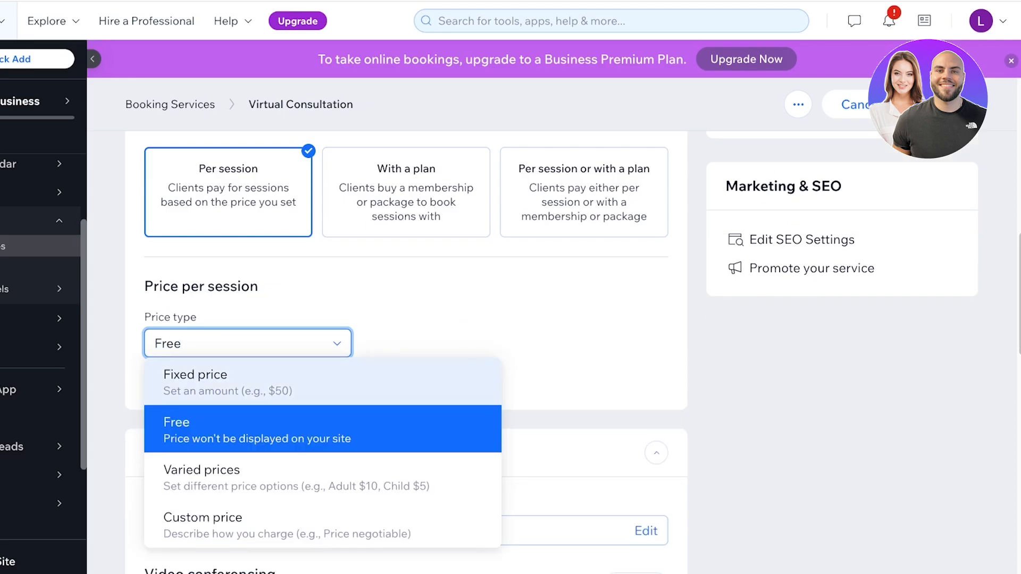
pyautogui.click(202, 377)
pyautogui.click(244, 410)
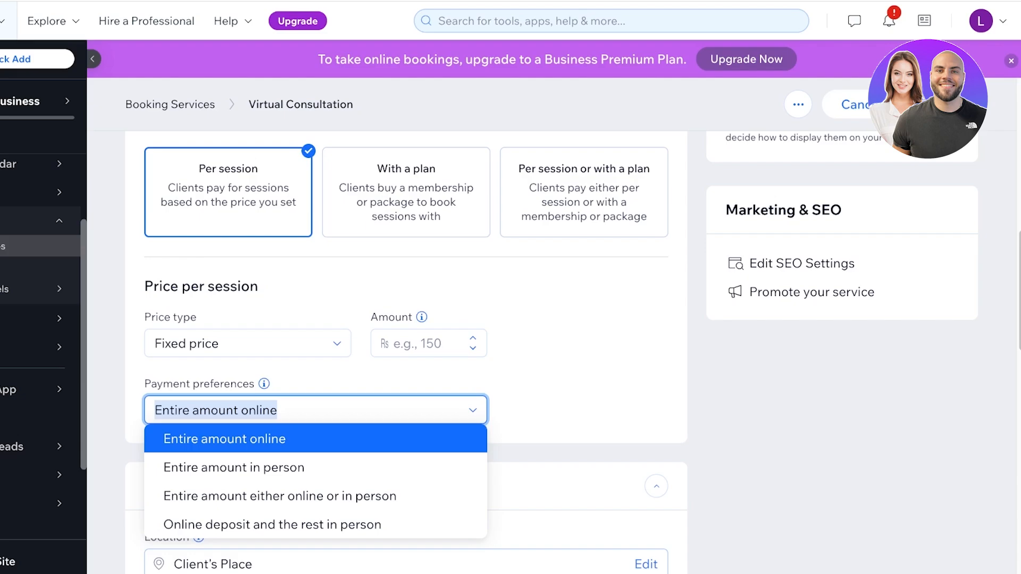
pyautogui.click(248, 344)
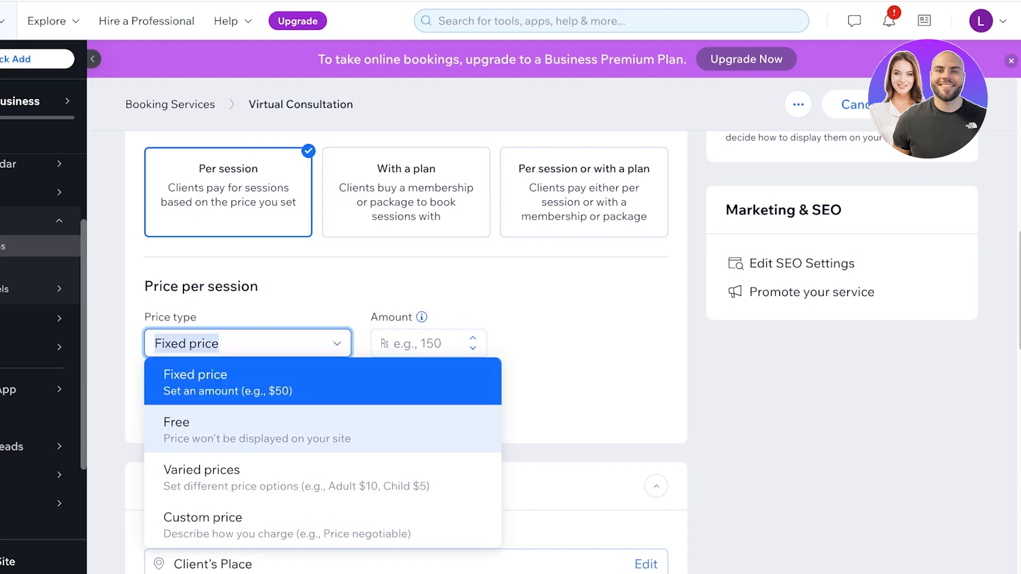
pyautogui.click(239, 429)
pyautogui.click(458, 335)
pyautogui.scroll(-3, 458, 340)
pyautogui.click(645, 368)
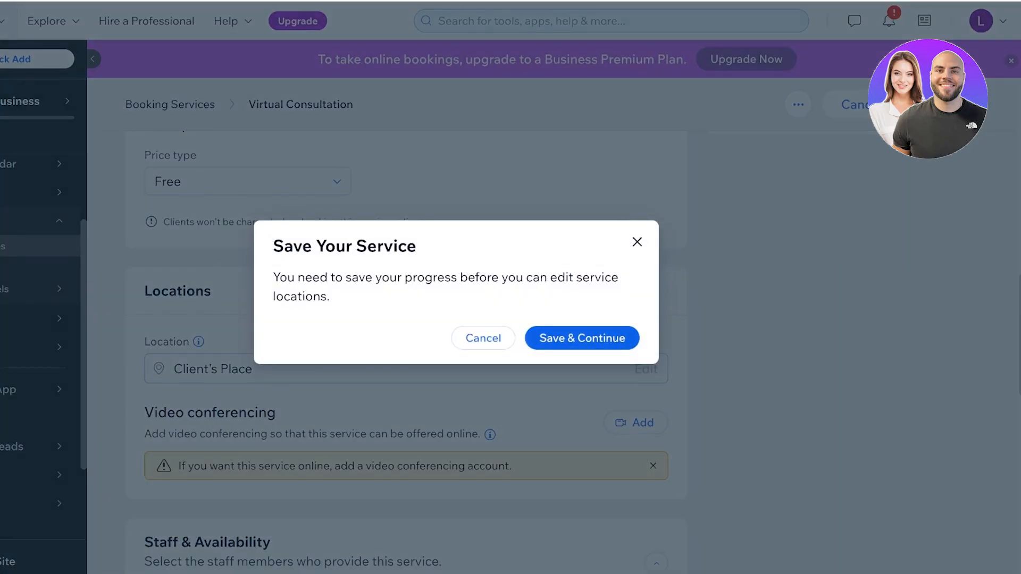
# - Save and continue, choose the business location (Location 1), then save the yoga service
pyautogui.click(582, 338)
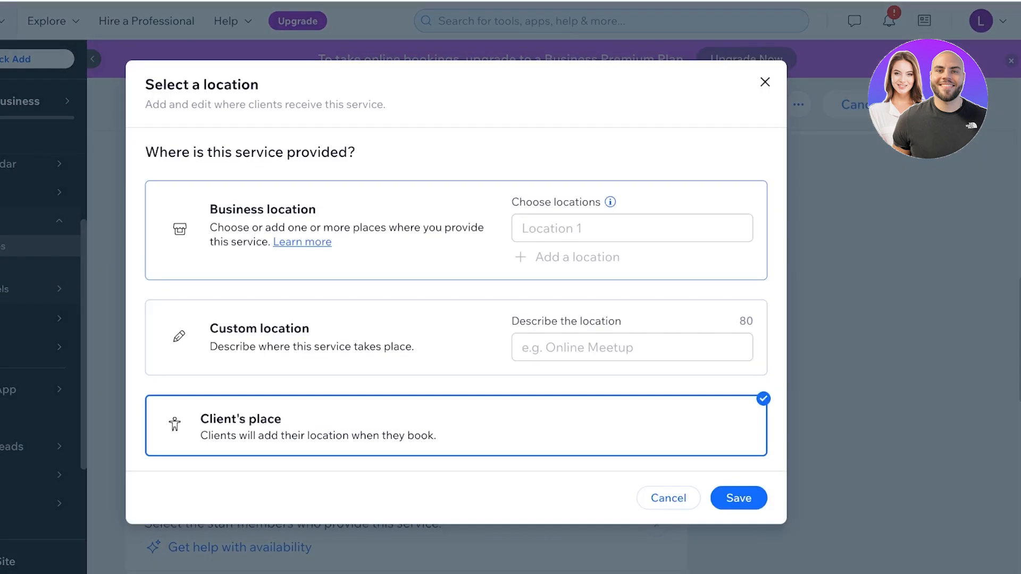
pyautogui.click(456, 234)
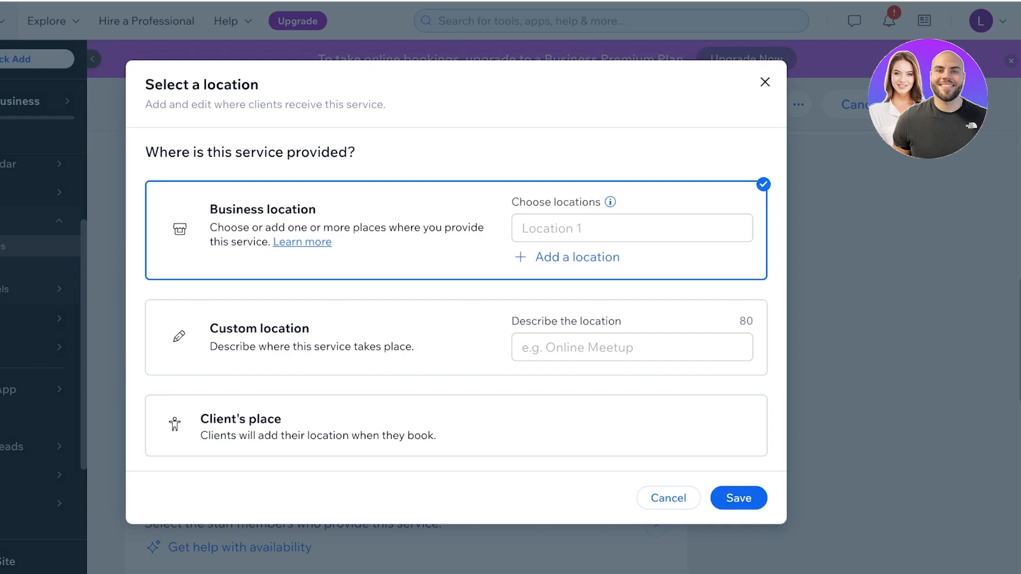
pyautogui.click(738, 498)
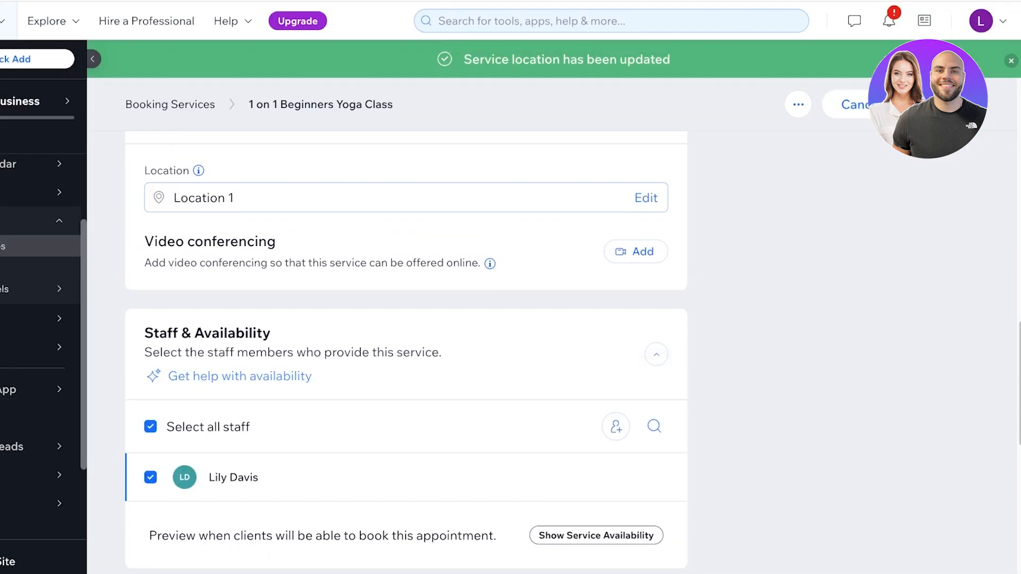
pyautogui.scroll(-1, 406, 353)
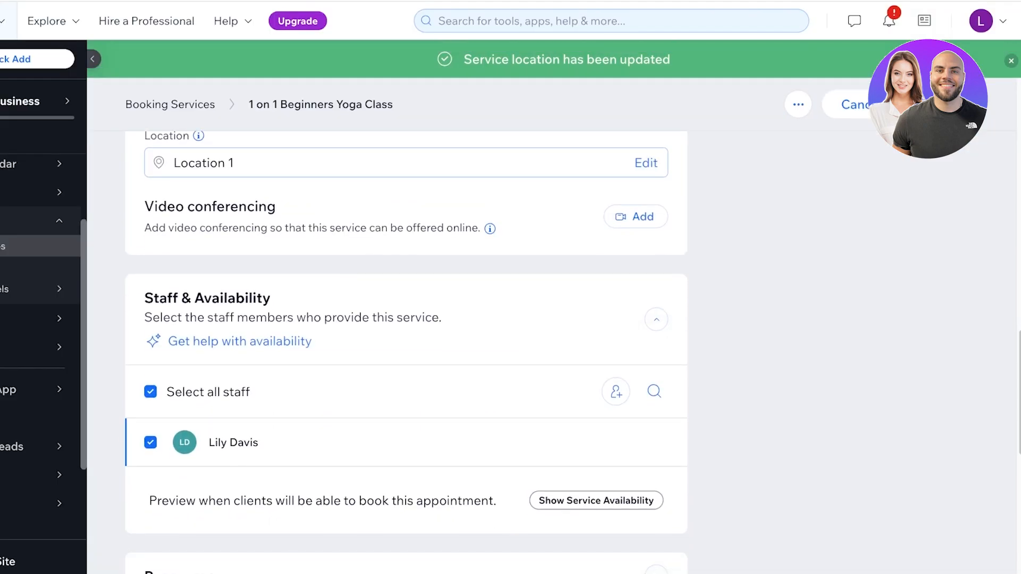
pyautogui.scroll(-1, 405, 346)
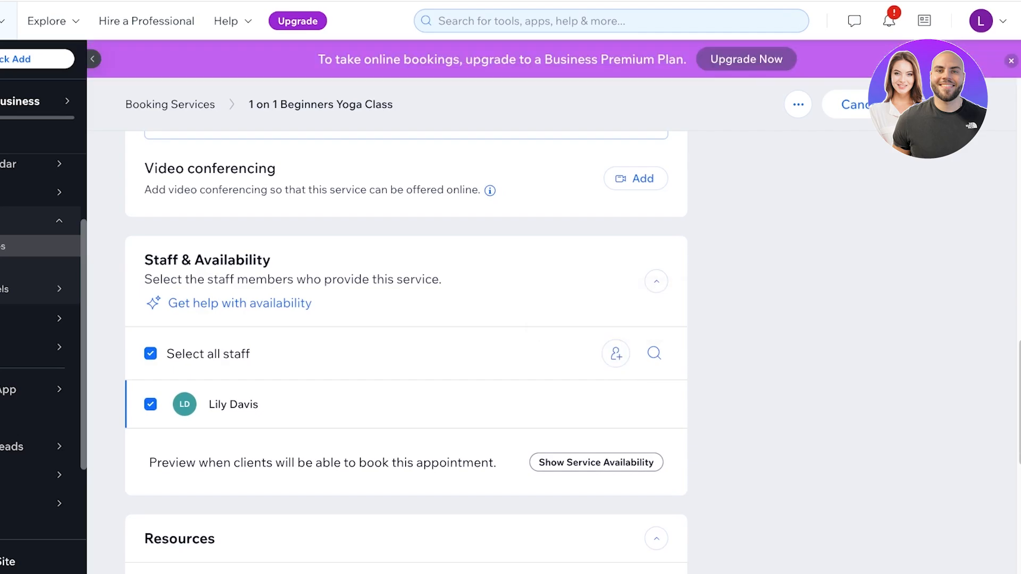
pyautogui.scroll(-8, 406, 353)
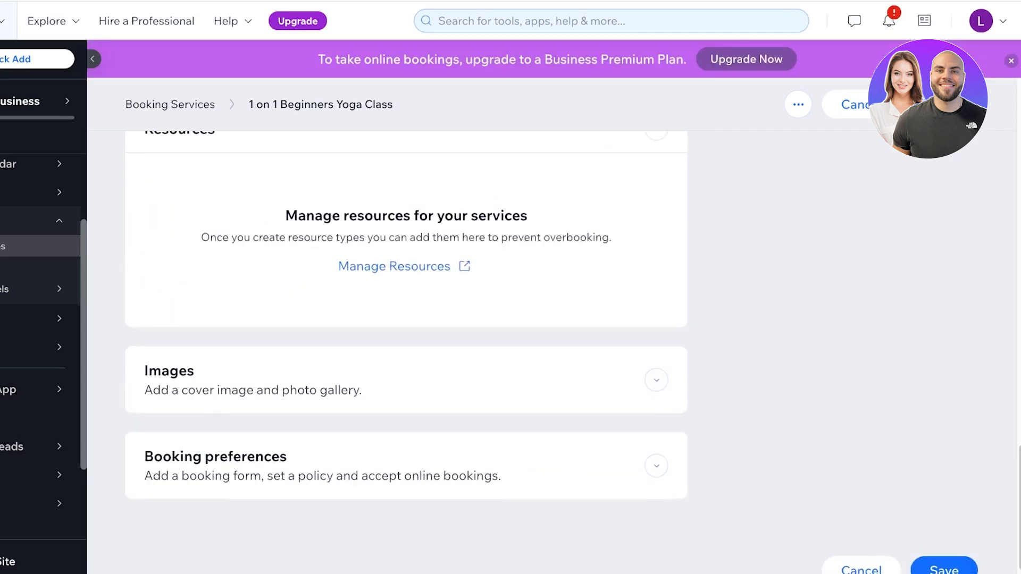
pyautogui.click(942, 568)
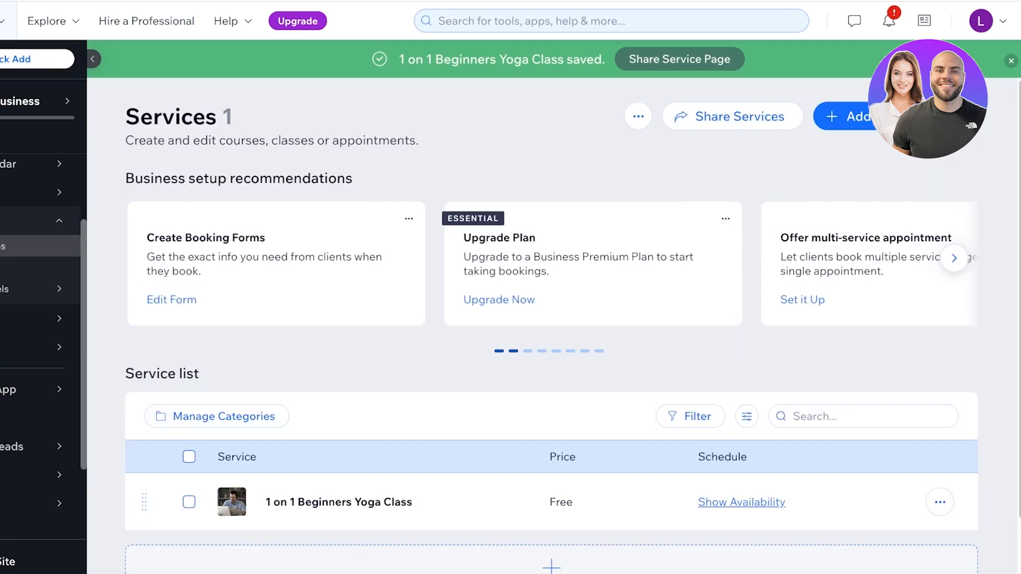
# - Add a new Class-type service started from scratch
pyautogui.scroll(-2, 551, 329)
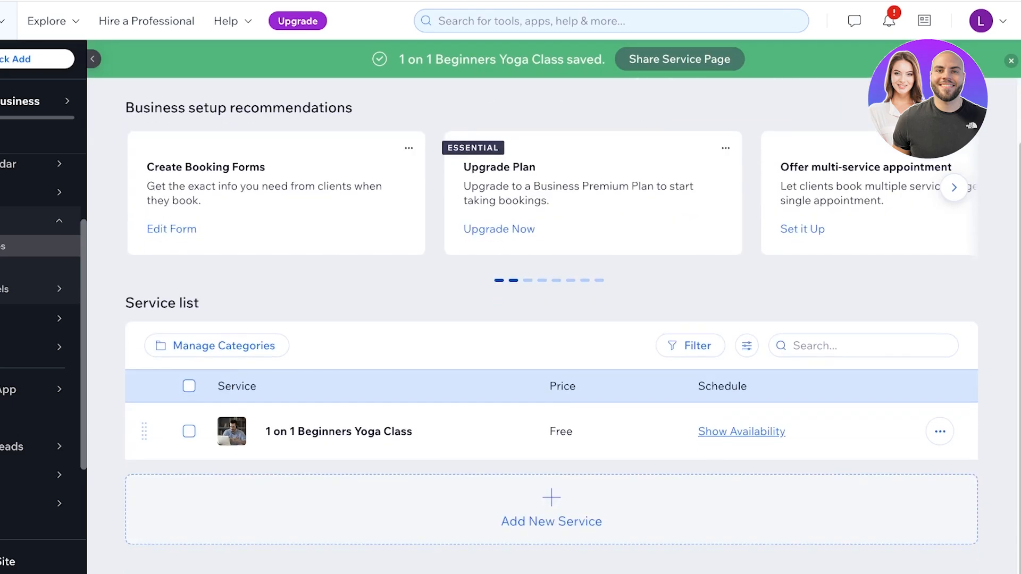
pyautogui.scroll(2, 550, 329)
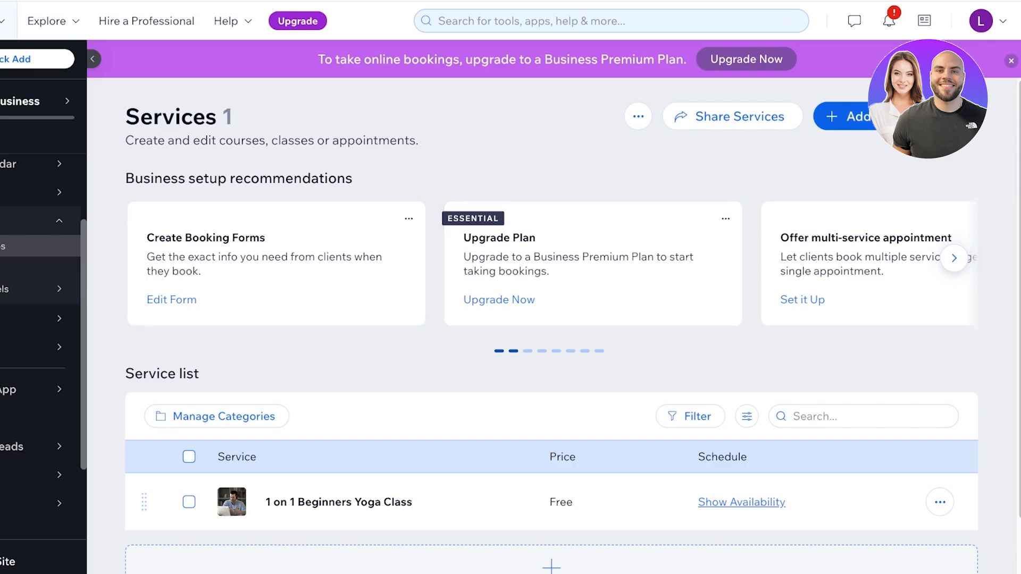
pyautogui.click(896, 116)
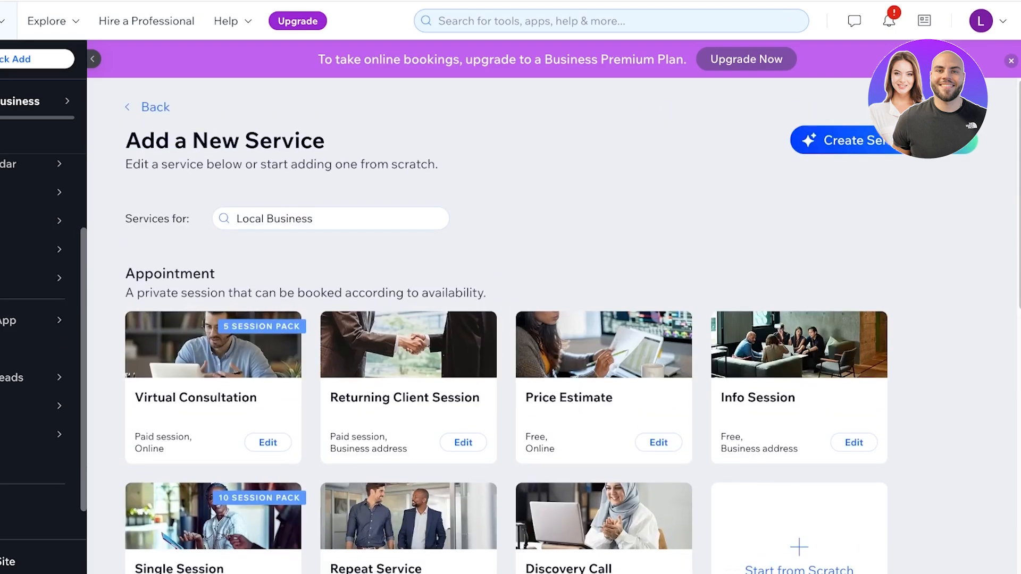
pyautogui.scroll(-8, 505, 318)
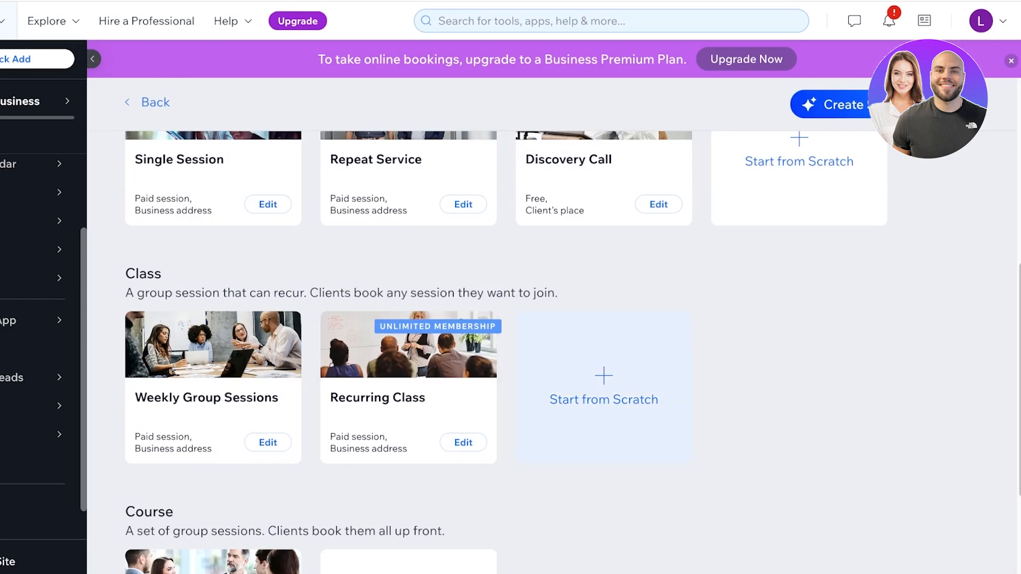
pyautogui.click(603, 388)
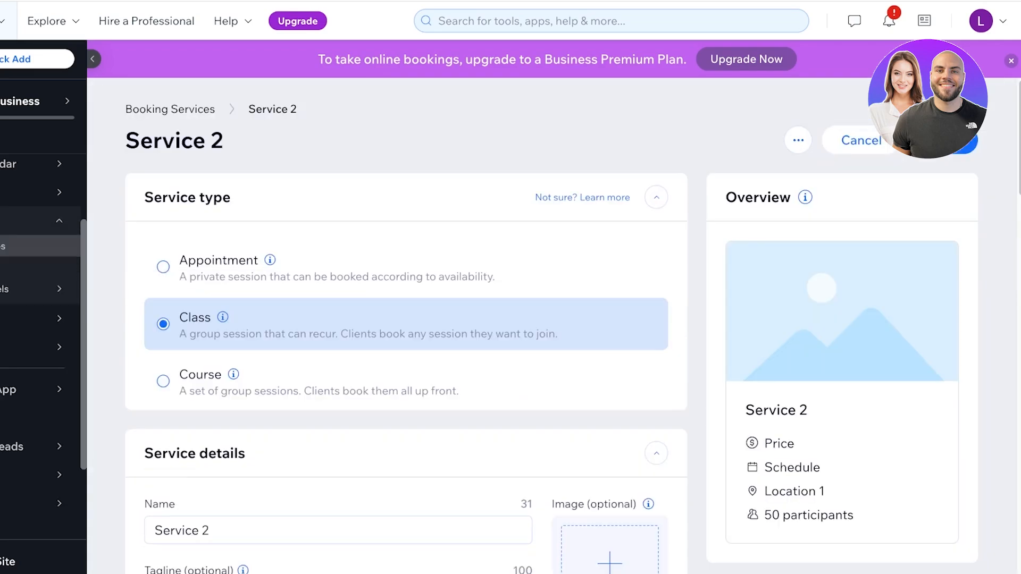
# - Replace the default name Service 2 with 'Intermediate Yoga Class'
pyautogui.moveTo(153, 357); pyautogui.dragTo(212, 356)
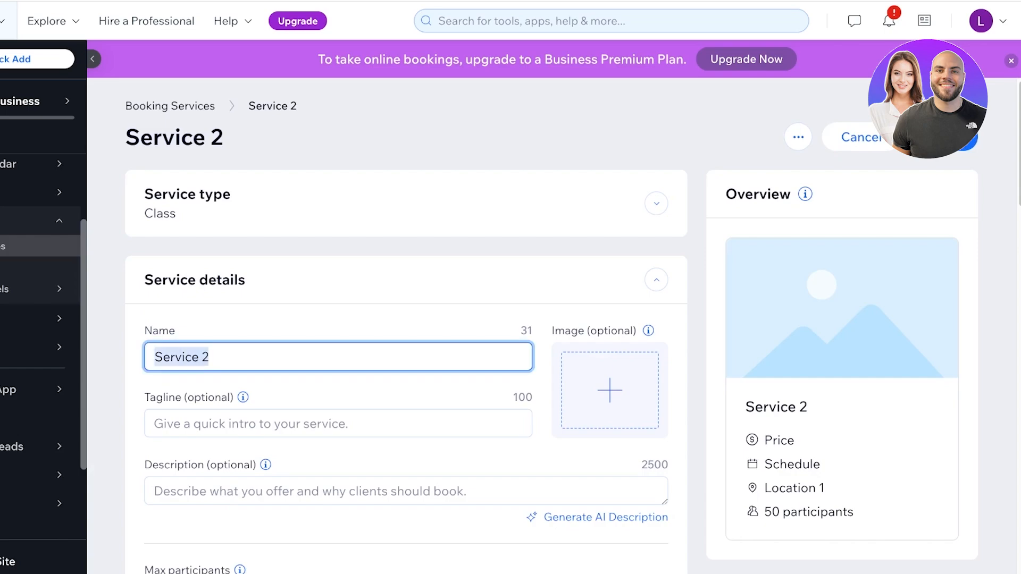
pyautogui.press('BackSpace')
pyautogui.write('Yoga')
pyautogui.press('BackSpace')
pyautogui.press('BackSpace')
pyautogui.press('BackSpace')
pyautogui.press('BackSpace')
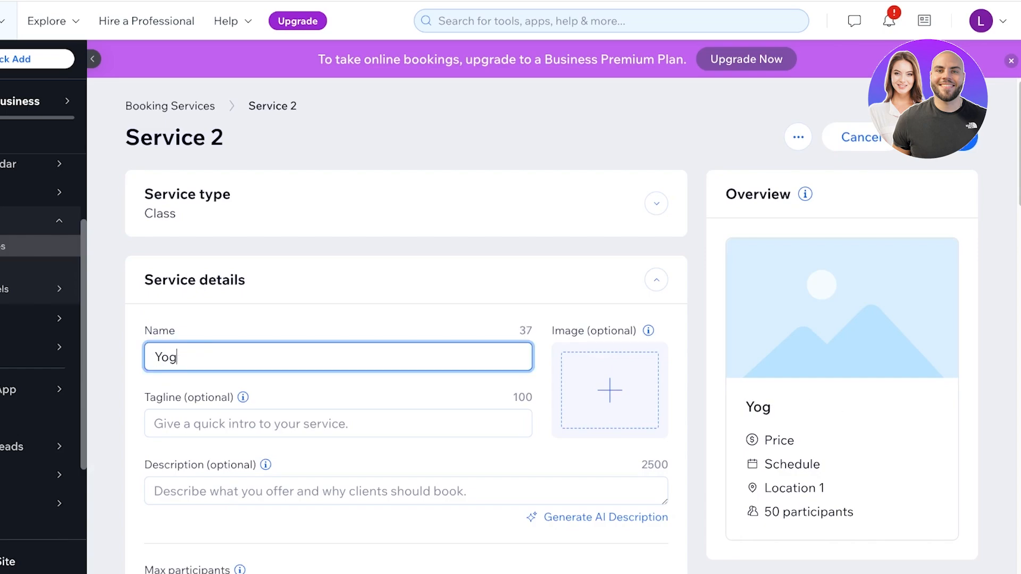
pyautogui.write('P')
pyautogui.press('BackSpace')
pyautogui.write('Yoga')
pyautogui.press('BackSpace')
pyautogui.press('BackSpace')
pyautogui.press('BackSpace')
pyautogui.press('BackSpace')
pyautogui.write('Intermediate Yoga Class')
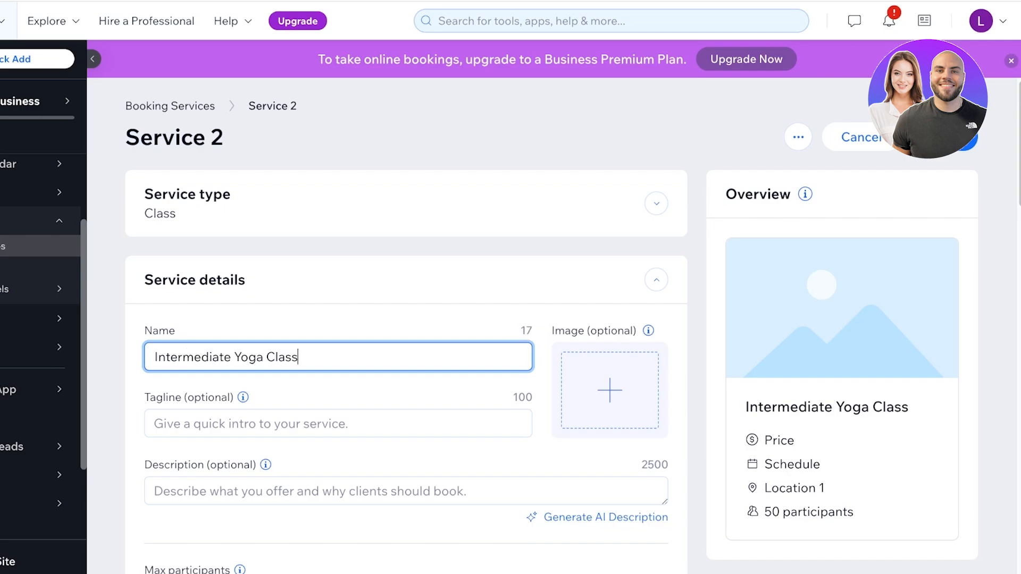
pyautogui.press('Tab')
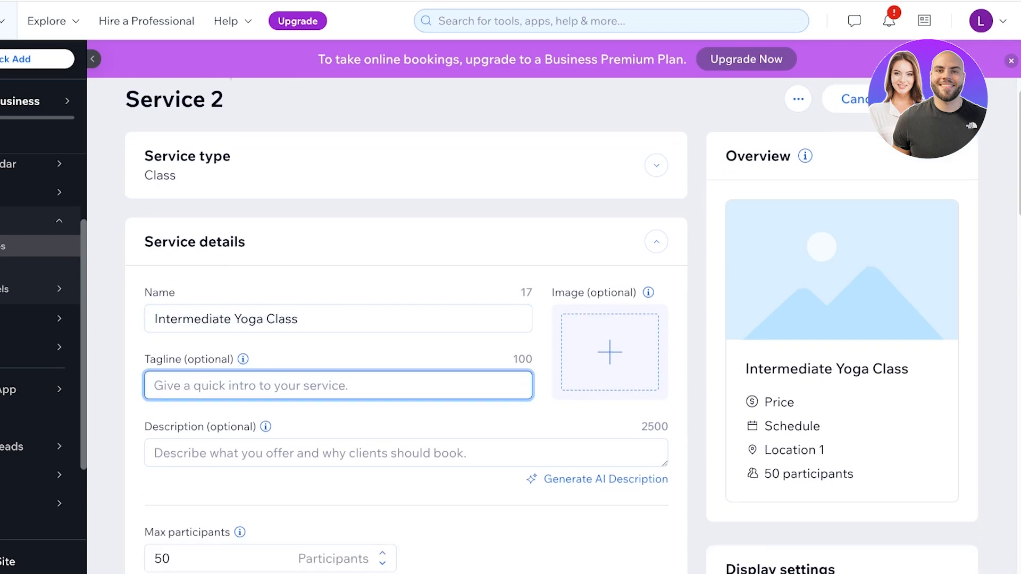
# - Lower the maximum participants from 50 to 30
pyautogui.scroll(-1, 609, 372)
pyautogui.scroll(-1, 610, 372)
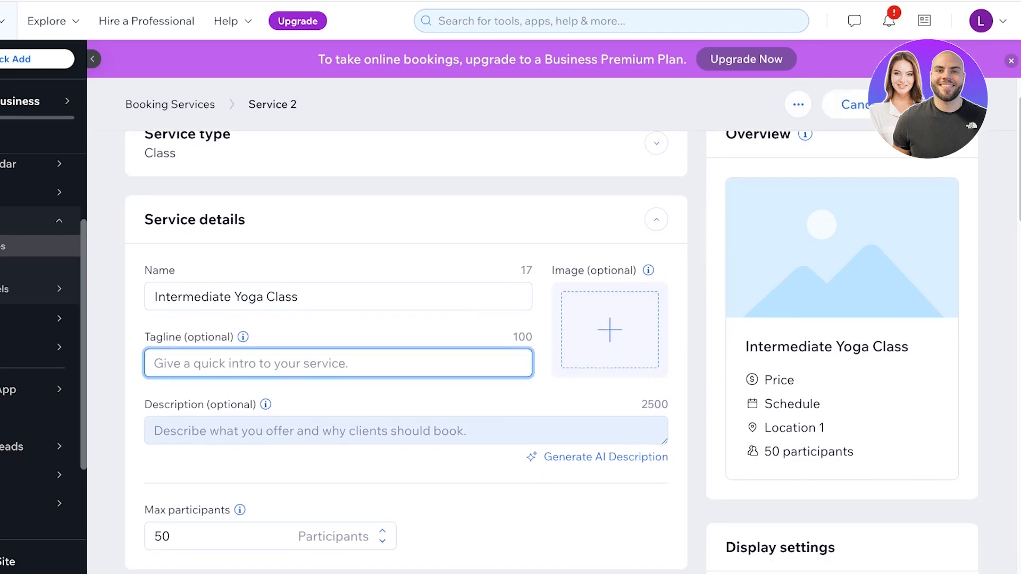
pyautogui.scroll(-6, 609, 340)
pyautogui.scroll(1, 609, 341)
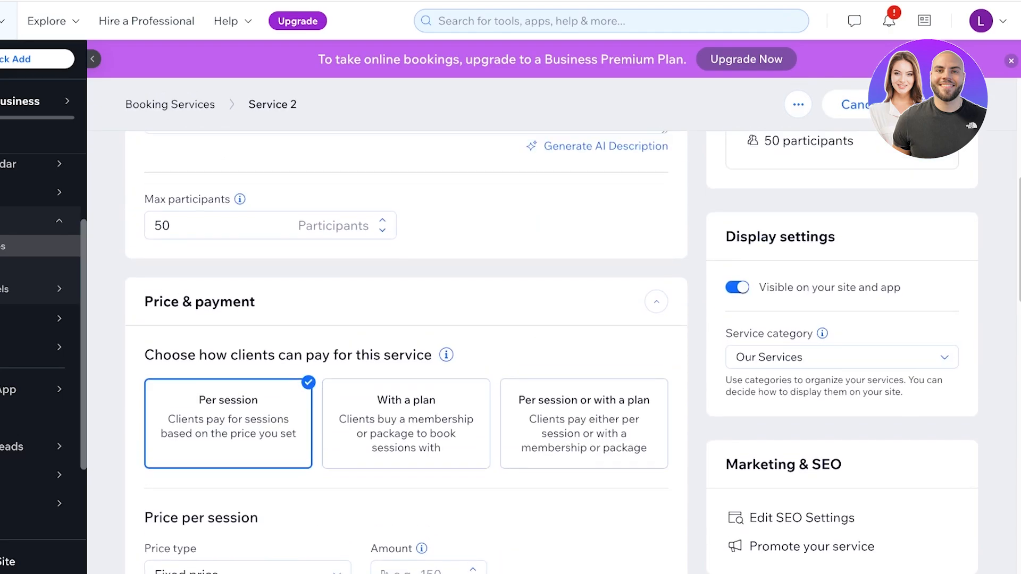
pyautogui.click(229, 225)
pyautogui.scroll(5, 550, 352)
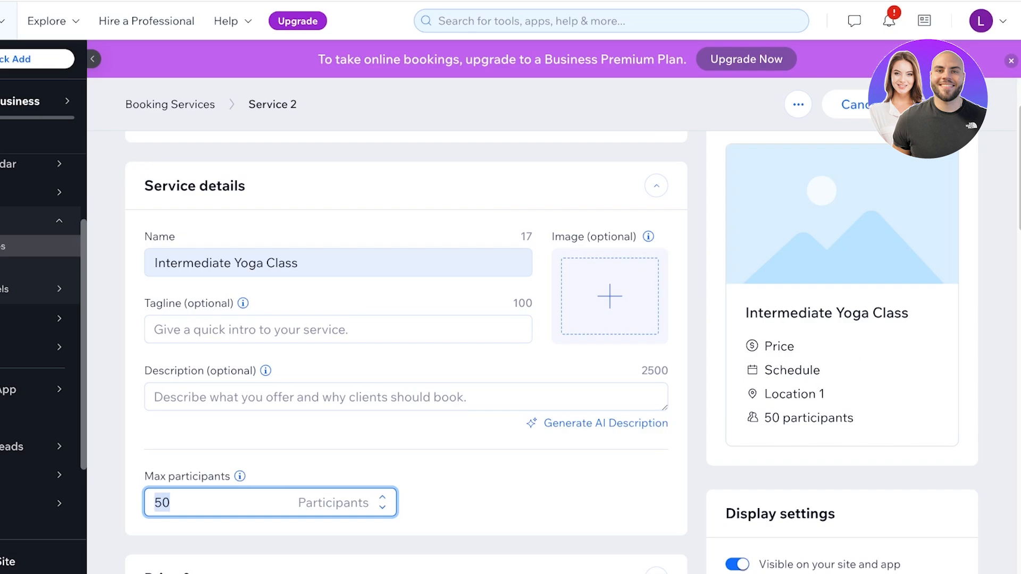
pyautogui.press('BackSpace')
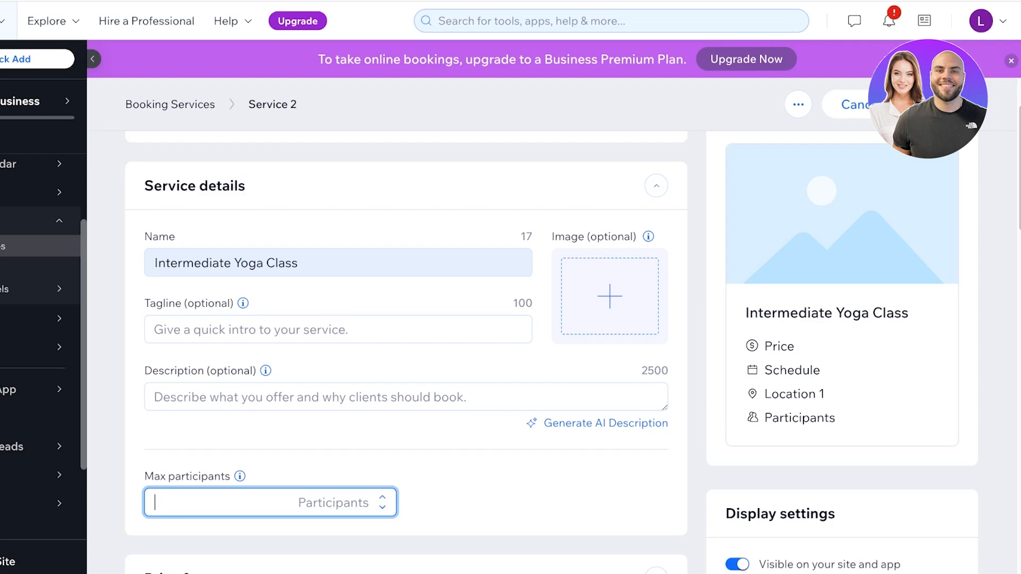
pyautogui.write('30')
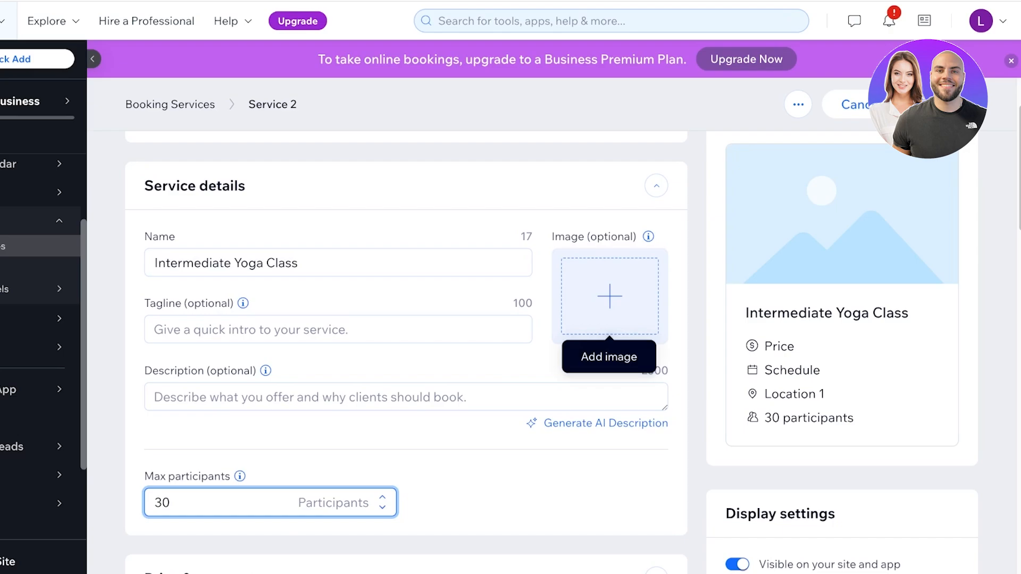
pyautogui.click(552, 488)
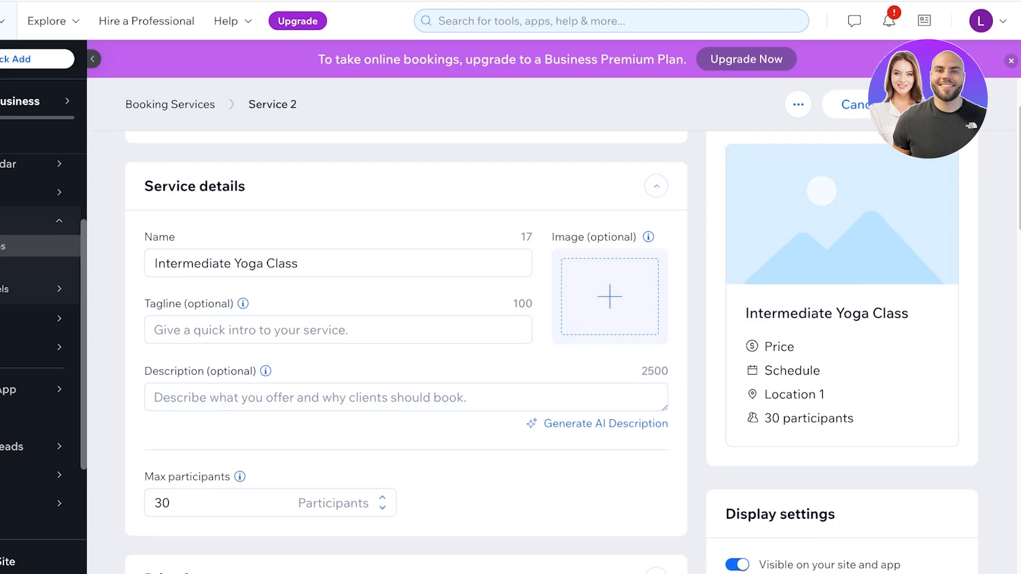
pyautogui.scroll(2, 406, 351)
pyautogui.scroll(-7, 406, 351)
pyautogui.scroll(-1, 407, 351)
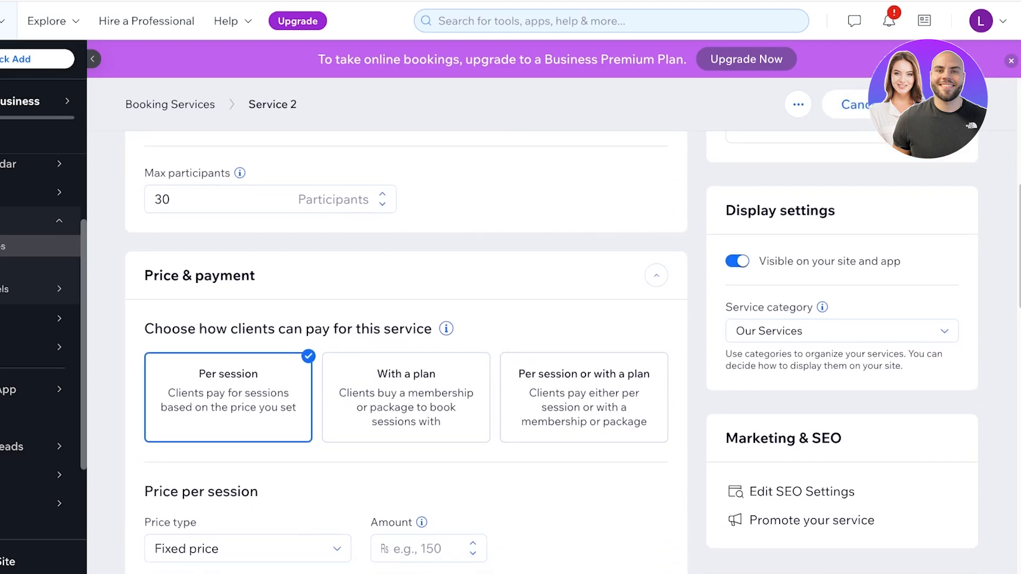
pyautogui.scroll(-4, 406, 351)
pyautogui.click(247, 343)
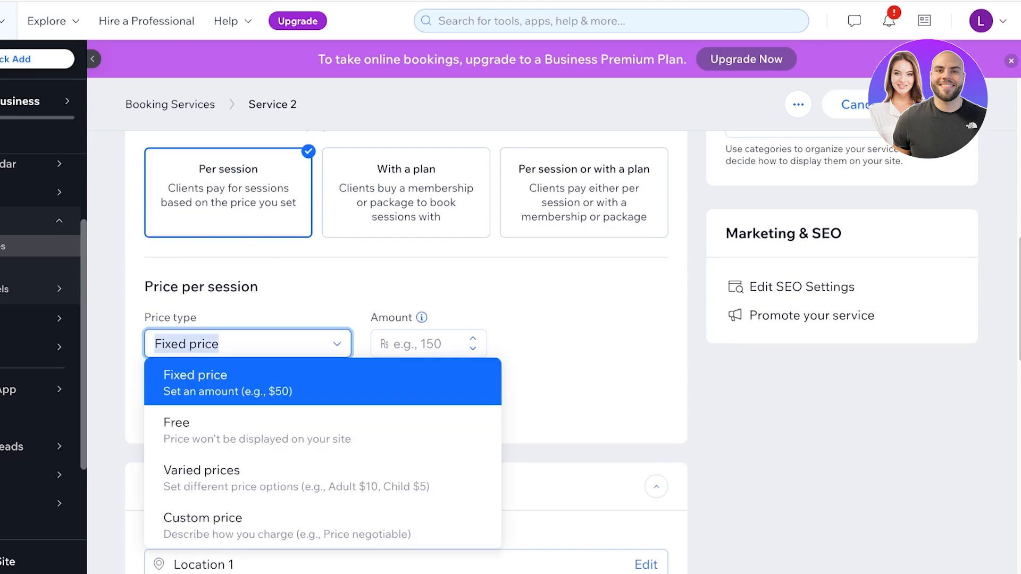
pyautogui.click(181, 423)
pyautogui.scroll(-2, 406, 351)
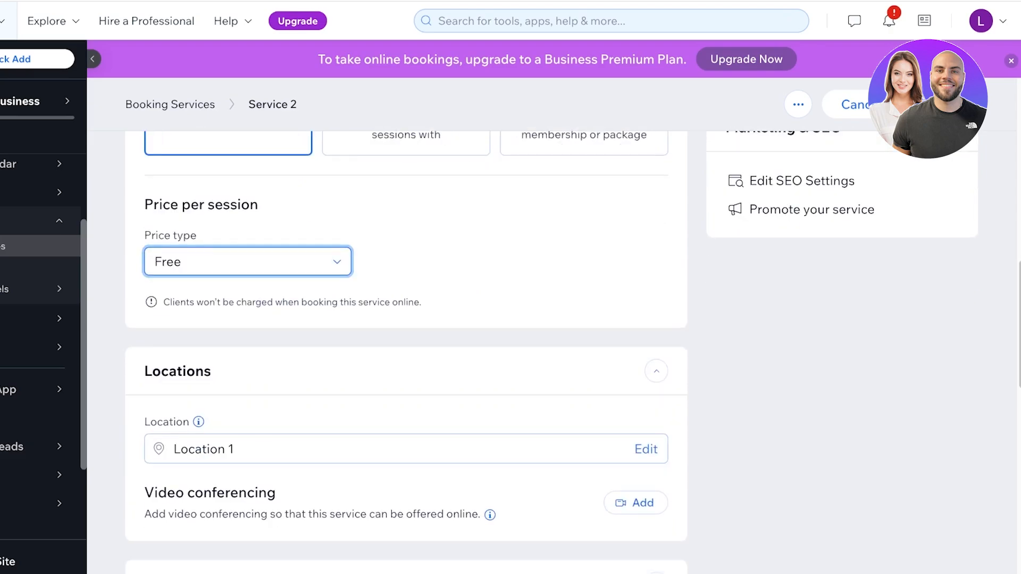
pyautogui.scroll(-3, 406, 351)
pyautogui.scroll(-4, 406, 351)
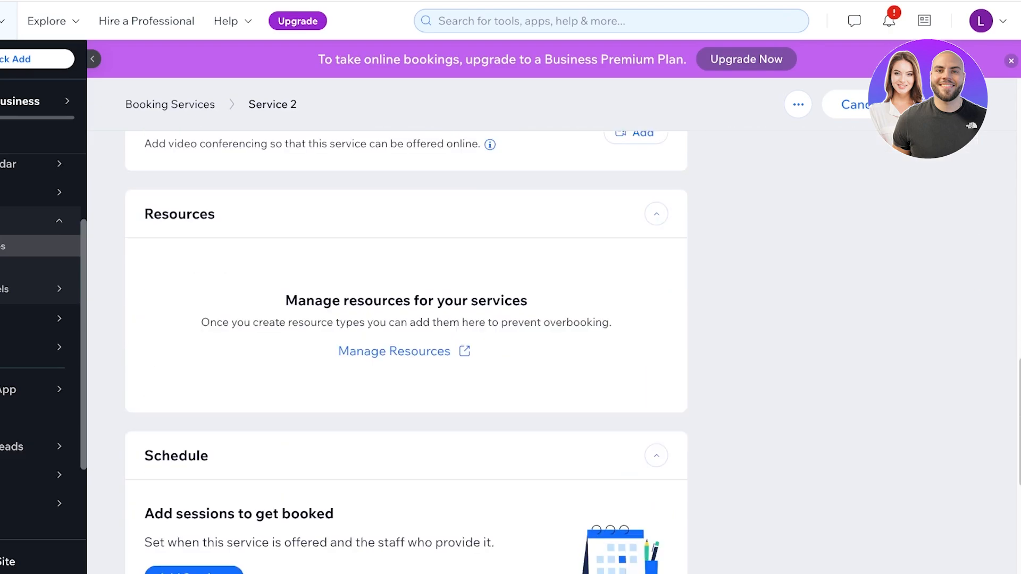
pyautogui.scroll(-3, 406, 351)
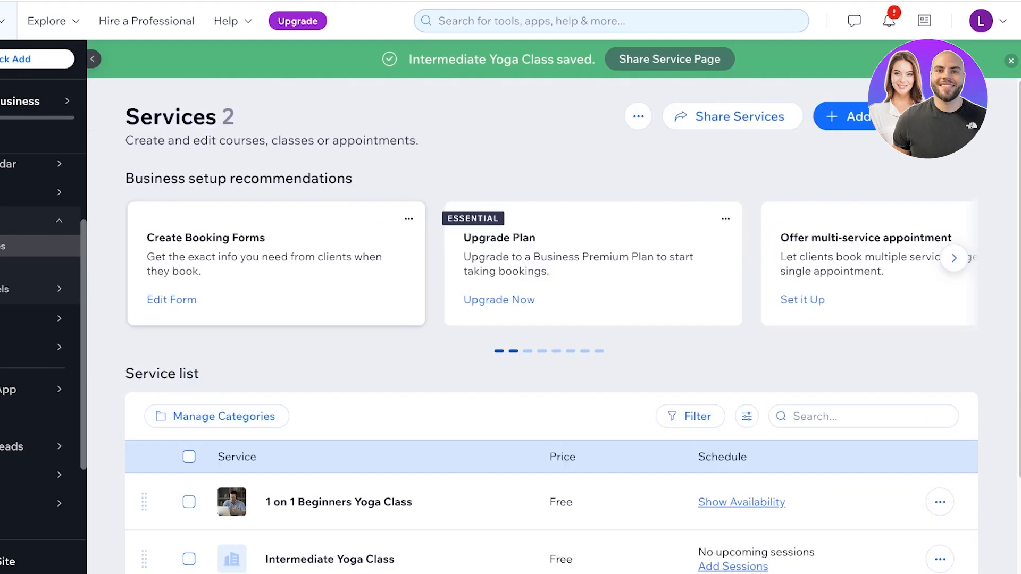
# - Open Intermediate Yoga Class from the Services list and choose Add Sessions under Schedule
pyautogui.scroll(-3, 551, 351)
pyautogui.click(338, 431)
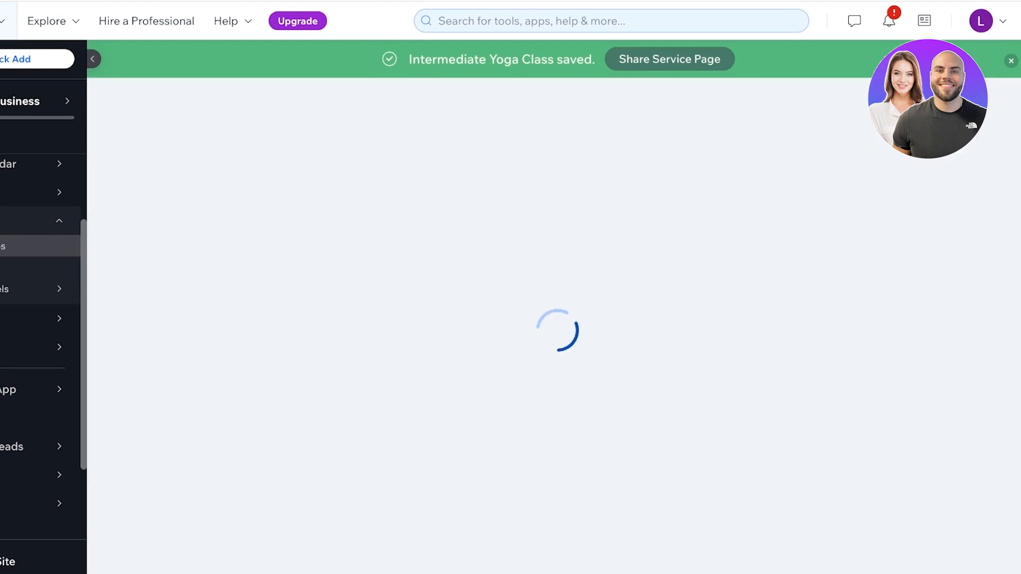
pyautogui.scroll(-5, 338, 361)
pyautogui.scroll(-10, 406, 350)
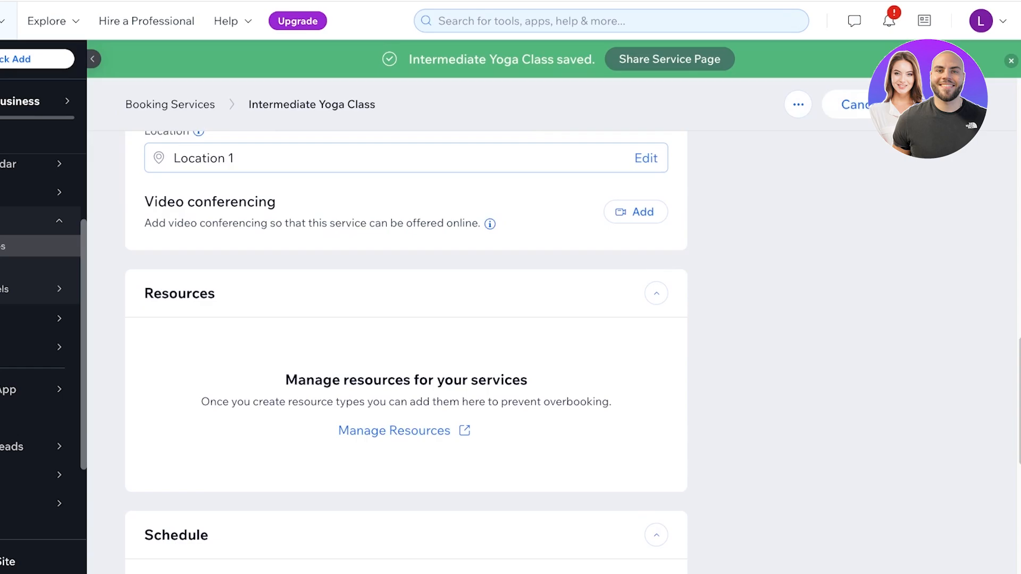
pyautogui.scroll(-1, 406, 351)
pyautogui.click(195, 421)
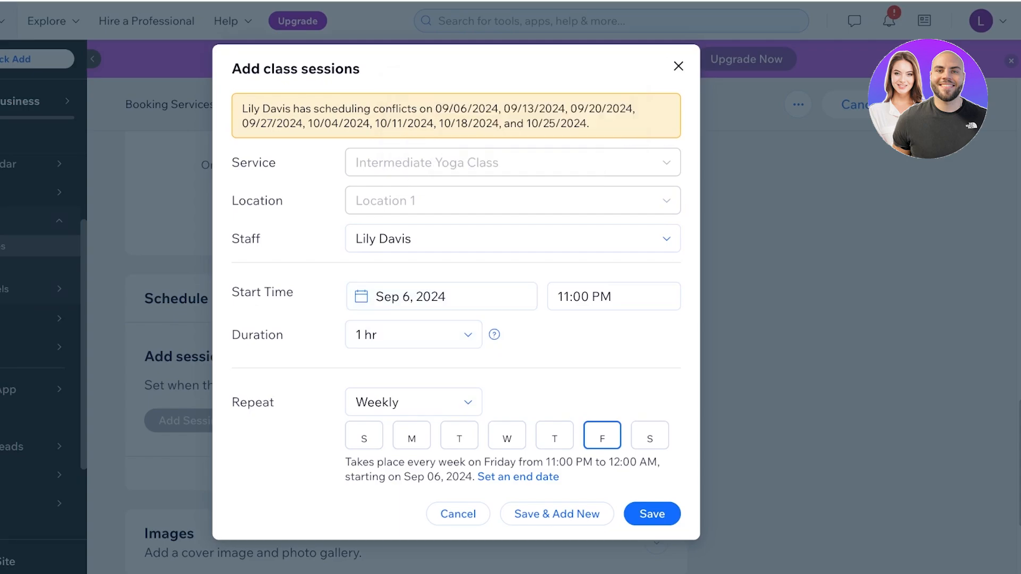
# - Toggle the weekly repeat days, ending with Monday through Friday selected
pyautogui.click(507, 436)
pyautogui.click(459, 436)
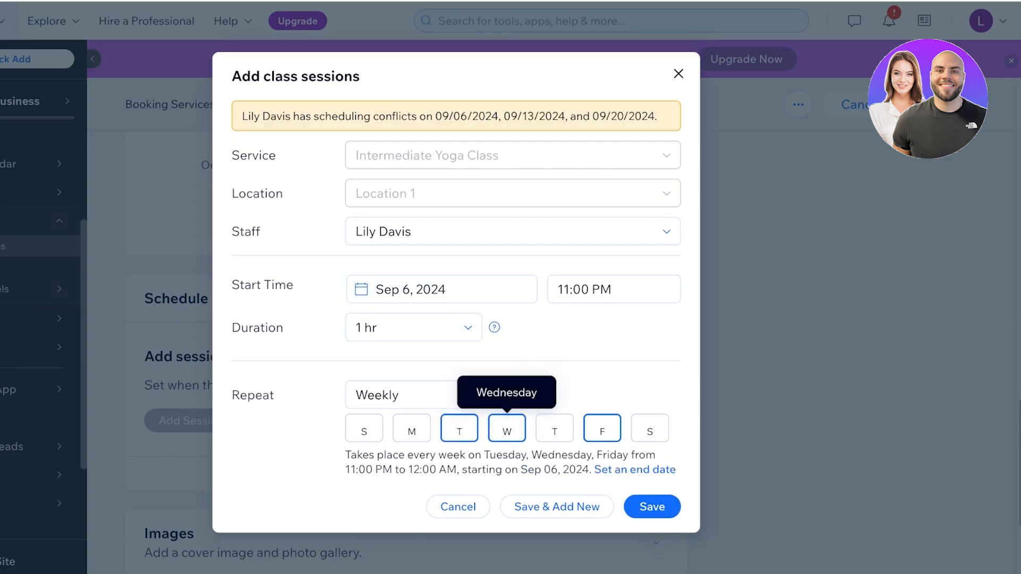
pyautogui.click(602, 430)
pyautogui.click(507, 428)
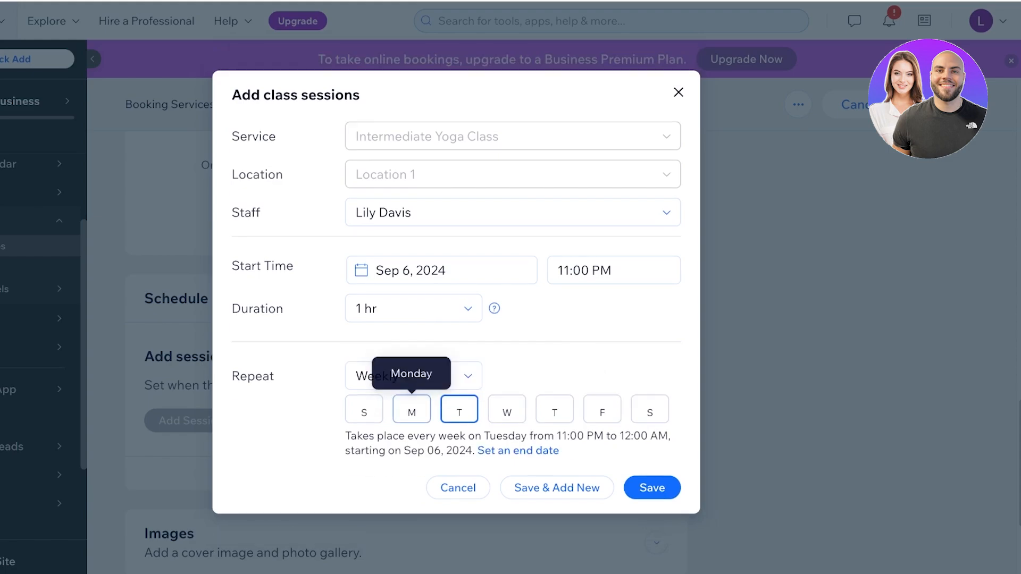
pyautogui.click(412, 410)
pyautogui.click(507, 435)
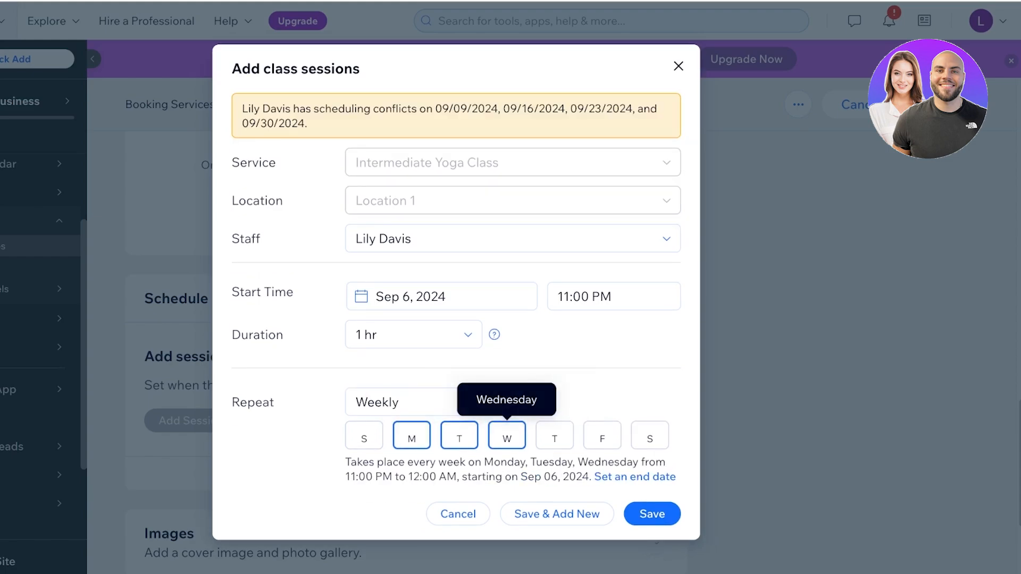
pyautogui.click(555, 435)
pyautogui.click(602, 423)
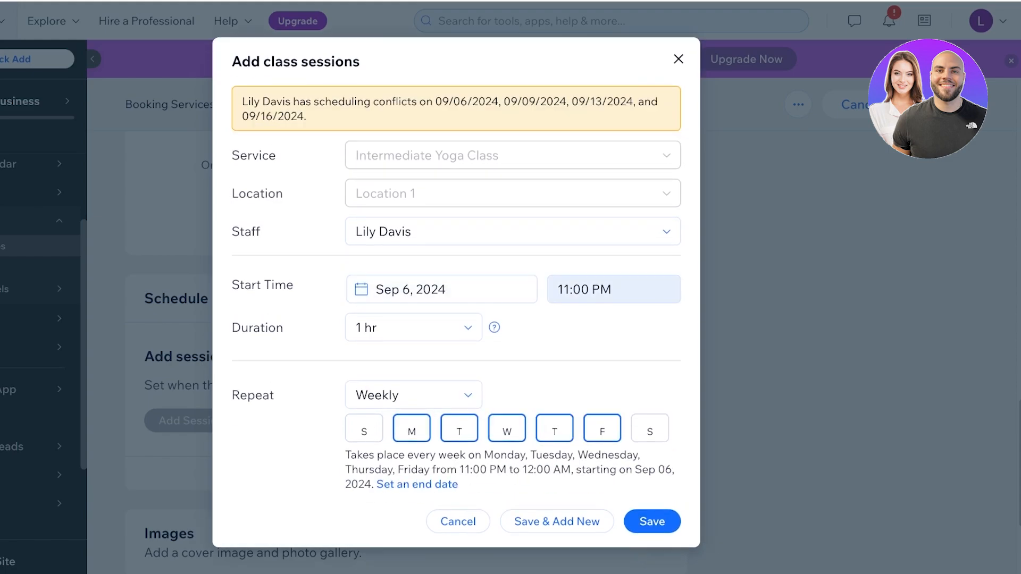
# - Set the session start time to 9:00 AM
pyautogui.click(584, 289)
pyautogui.scroll(20, 609, 373)
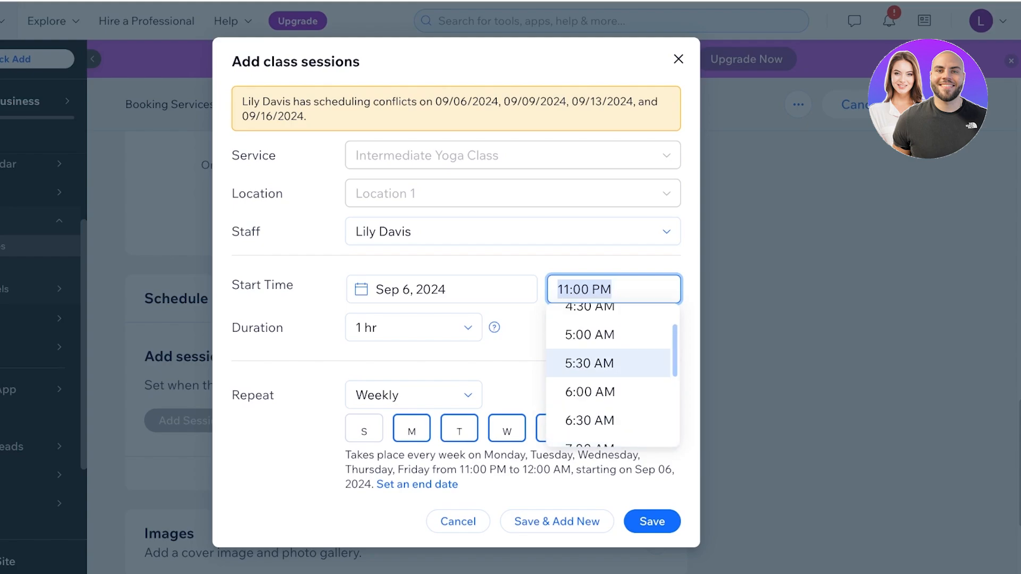
pyautogui.scroll(1, 609, 372)
pyautogui.scroll(-6, 609, 372)
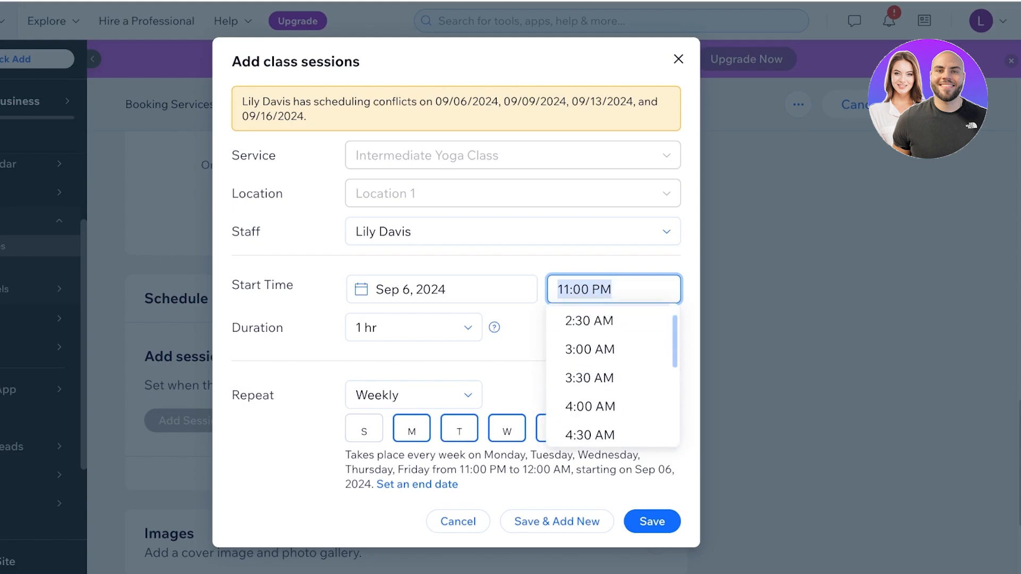
pyautogui.scroll(6, 608, 372)
pyautogui.scroll(-7, 608, 372)
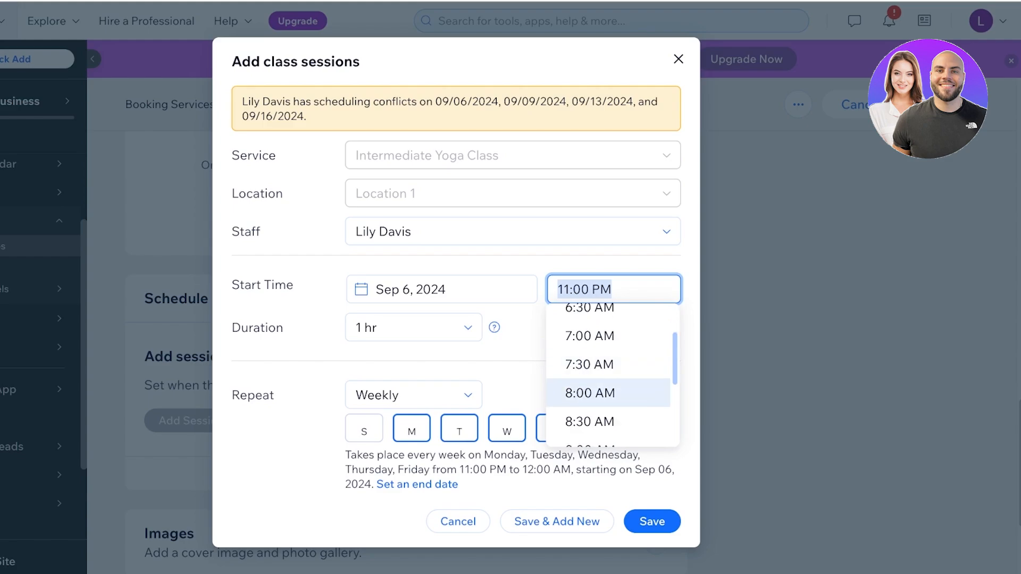
pyautogui.scroll(-3, 608, 372)
pyautogui.click(609, 397)
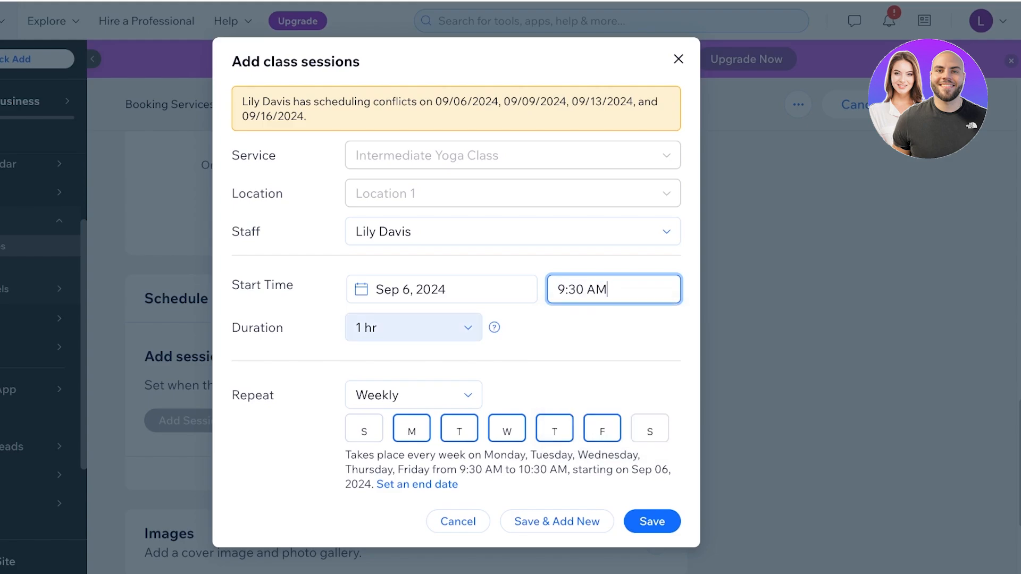
pyautogui.click(413, 324)
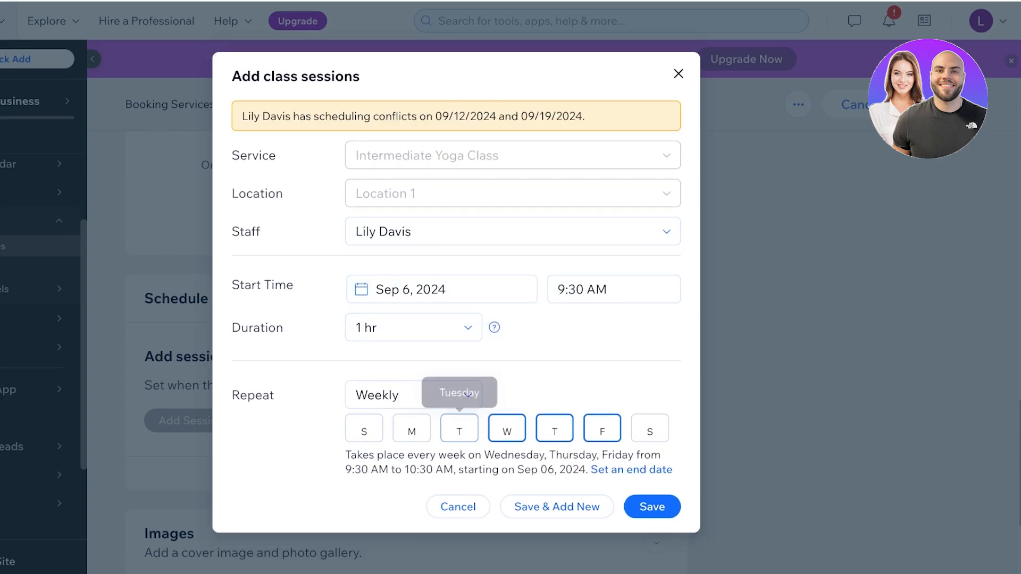
# - Narrow repeat days to Monday, Wednesday, Friday, set start date Sep 12, 2024, and save
pyautogui.click(412, 420)
pyautogui.click(459, 420)
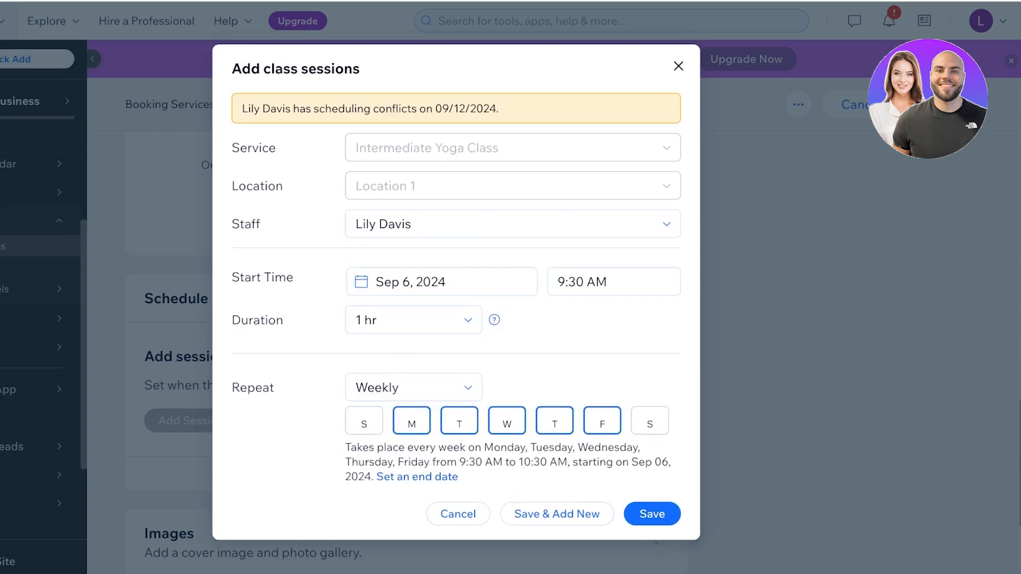
pyautogui.click(459, 420)
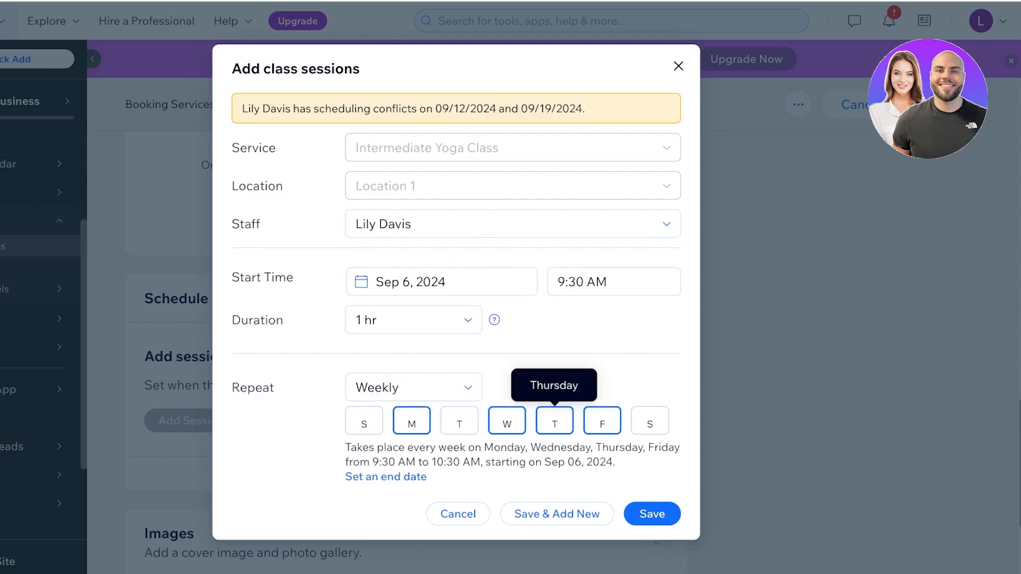
pyautogui.click(555, 419)
pyautogui.click(651, 487)
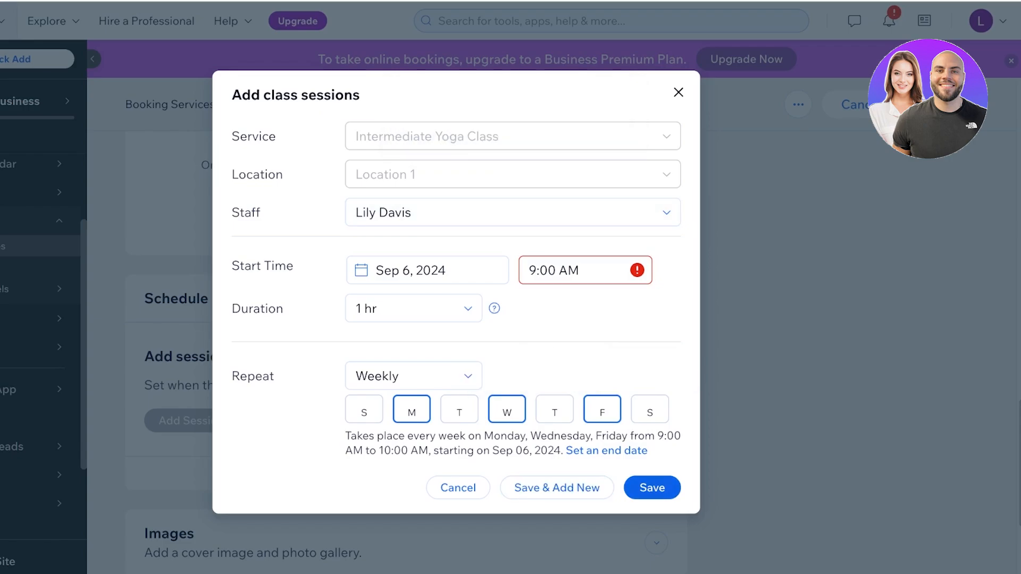
pyautogui.click(427, 270)
pyautogui.click(494, 408)
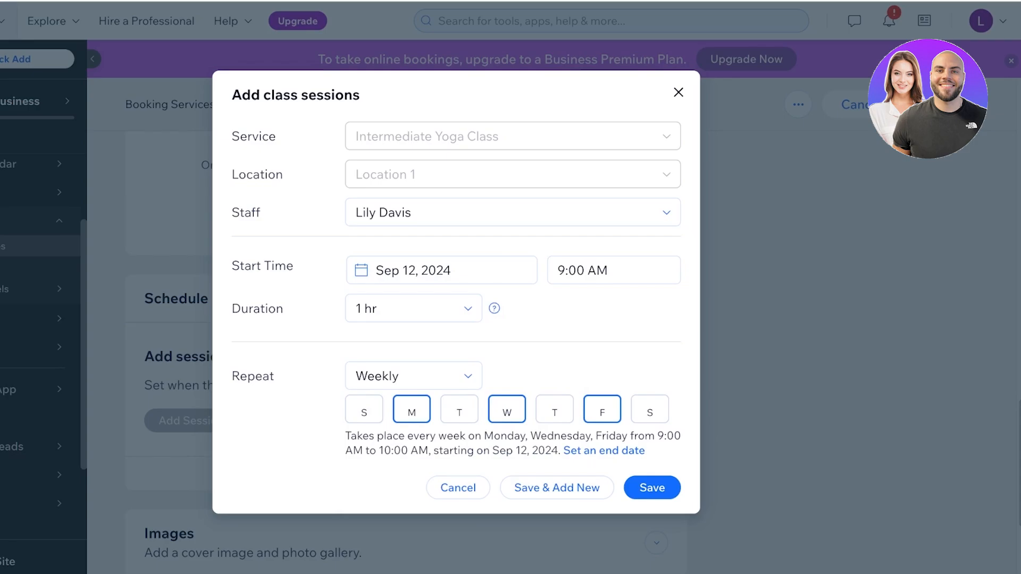
pyautogui.click(652, 488)
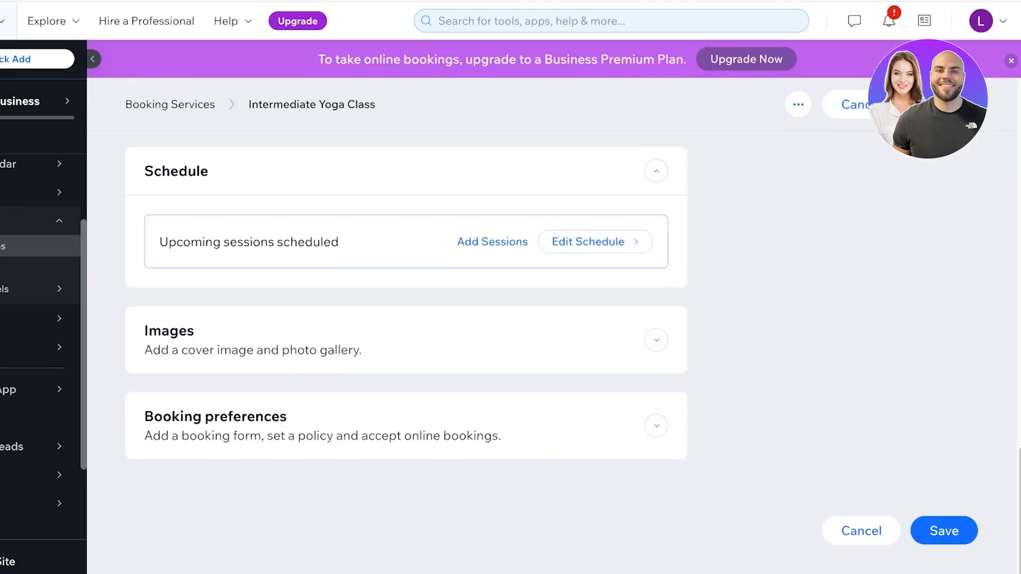
# - Review Booking preferences, then save Intermediate Yoga Class and return to the Services list
pyautogui.click(372, 422)
pyautogui.scroll(-8, 373, 399)
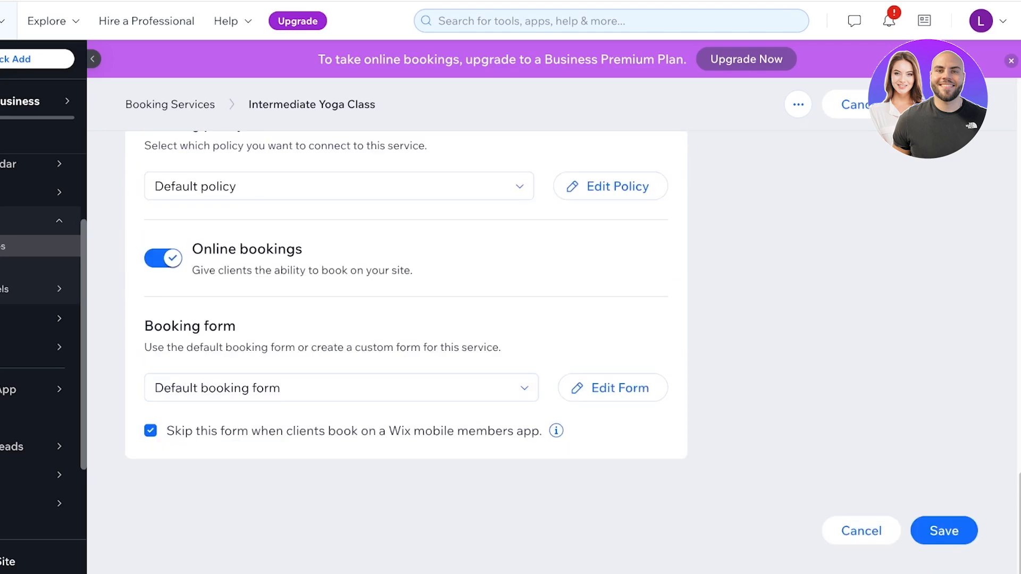
pyautogui.scroll(7, 406, 351)
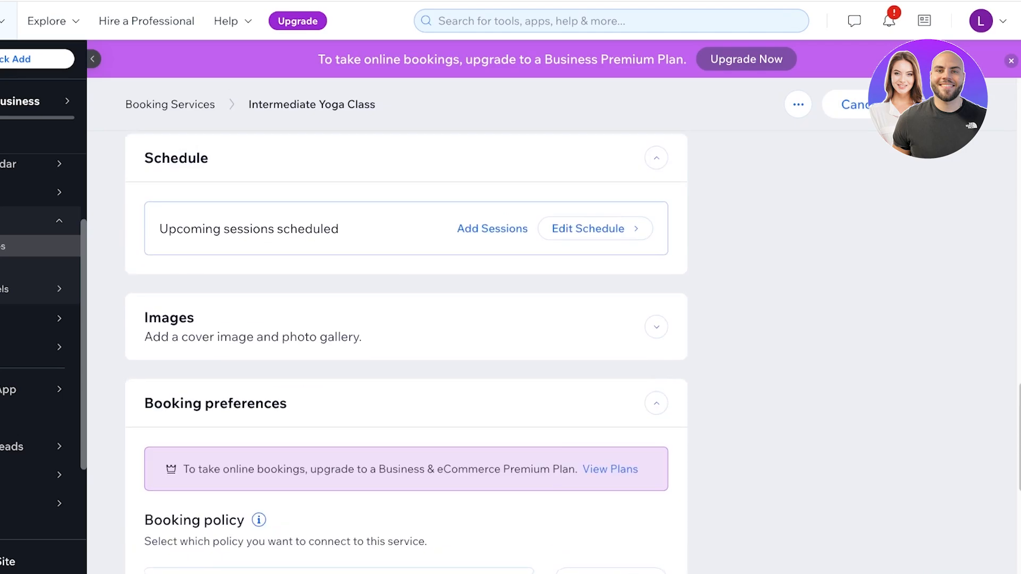
pyautogui.click(941, 104)
pyautogui.scroll(15, 406, 351)
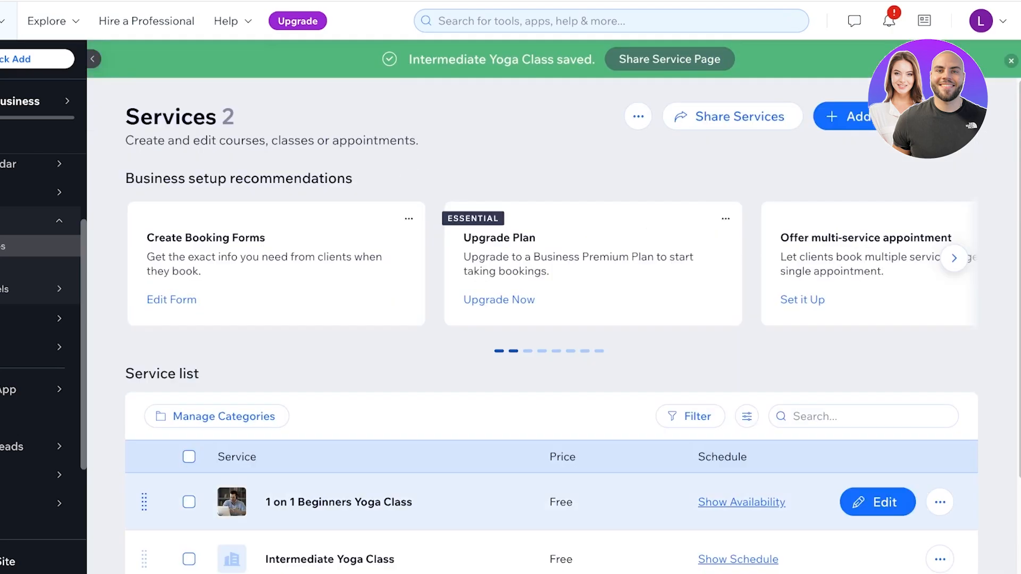
pyautogui.scroll(-1, 552, 489)
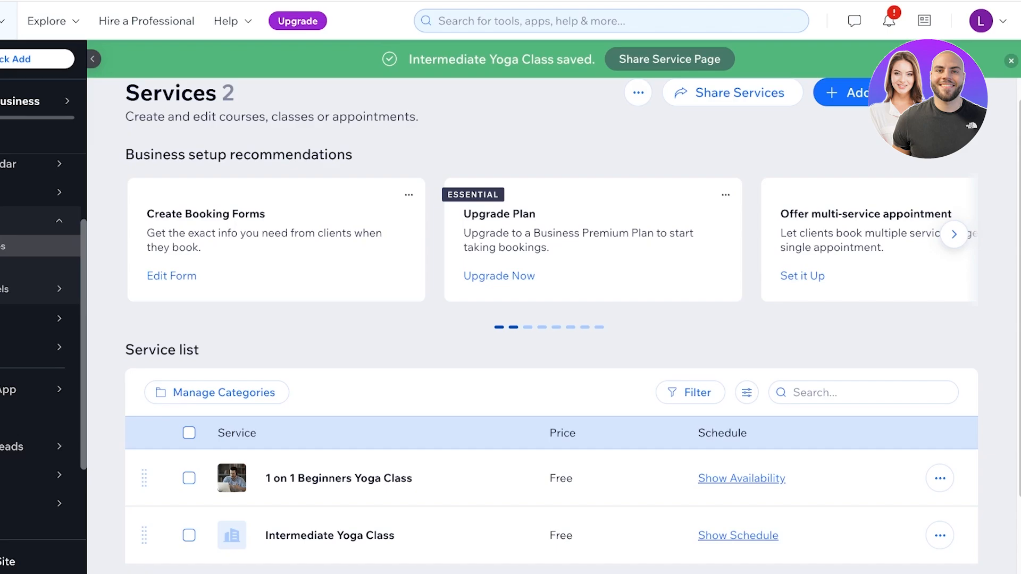
pyautogui.scroll(-1, 877, 482)
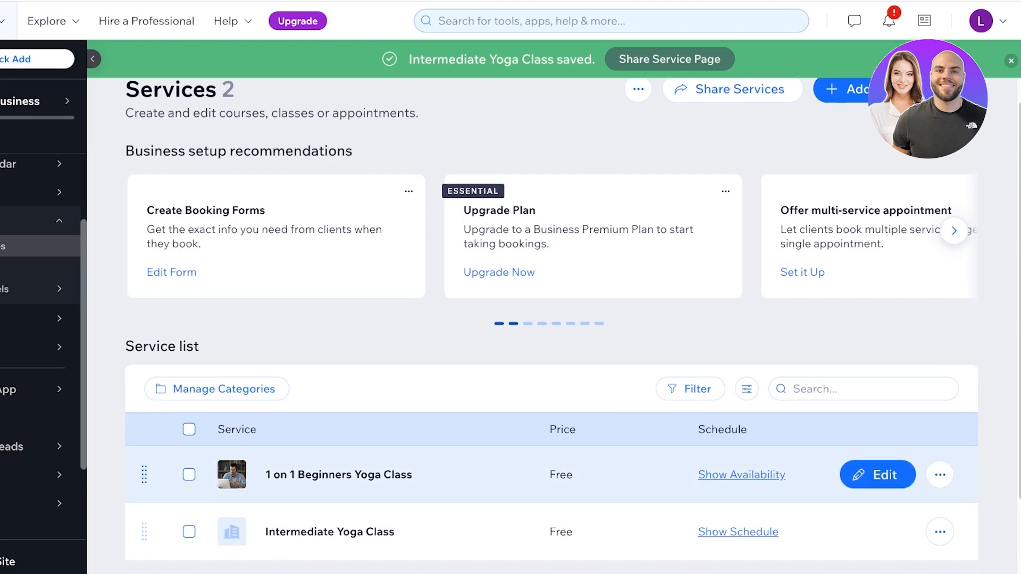
# - Reopen Intermediate Yoga Class and edit the Default booking form under Booking preferences
pyautogui.click(877, 482)
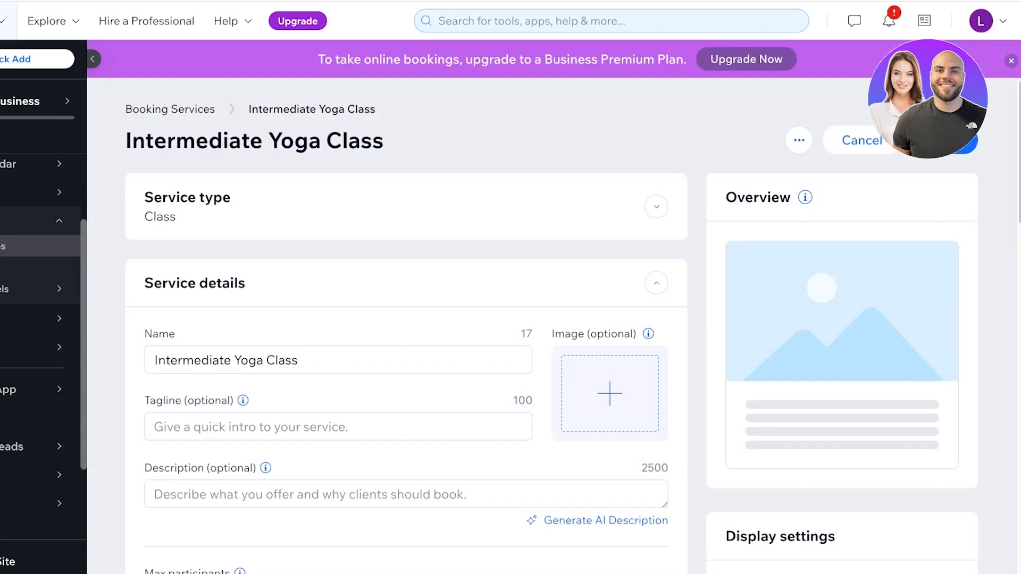
pyautogui.scroll(-20, 551, 351)
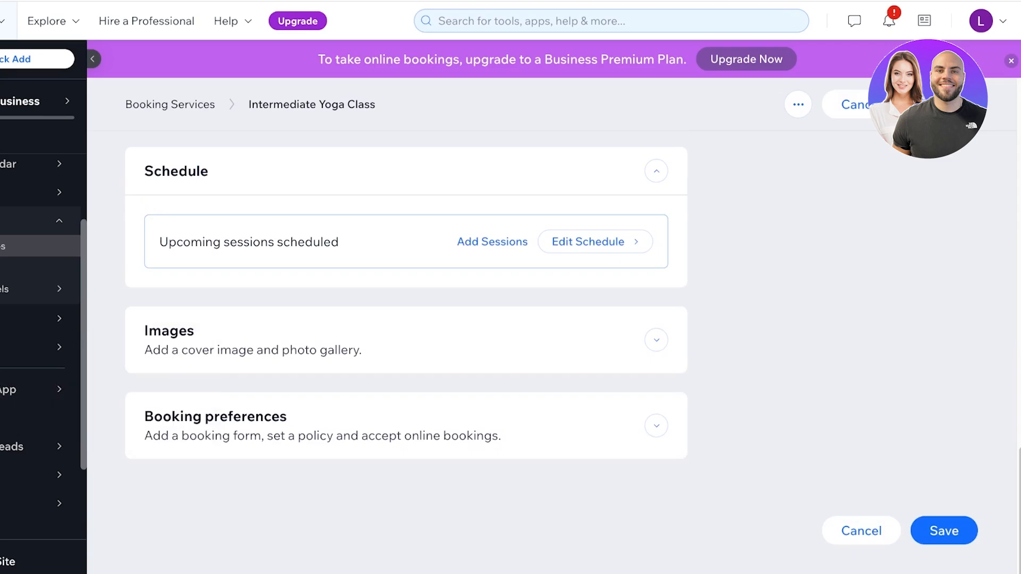
pyautogui.click(656, 426)
pyautogui.scroll(-7, 656, 357)
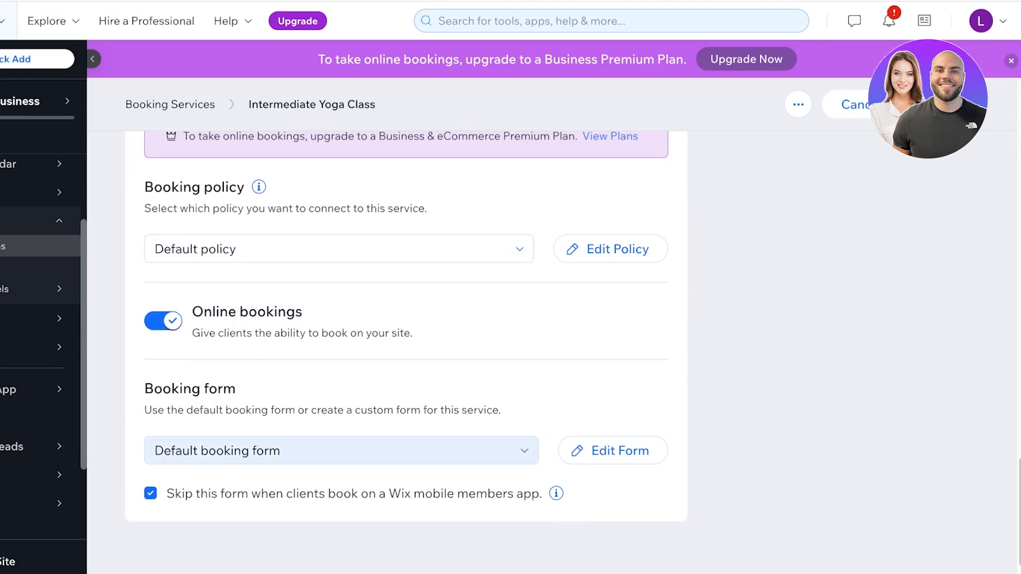
pyautogui.click(611, 451)
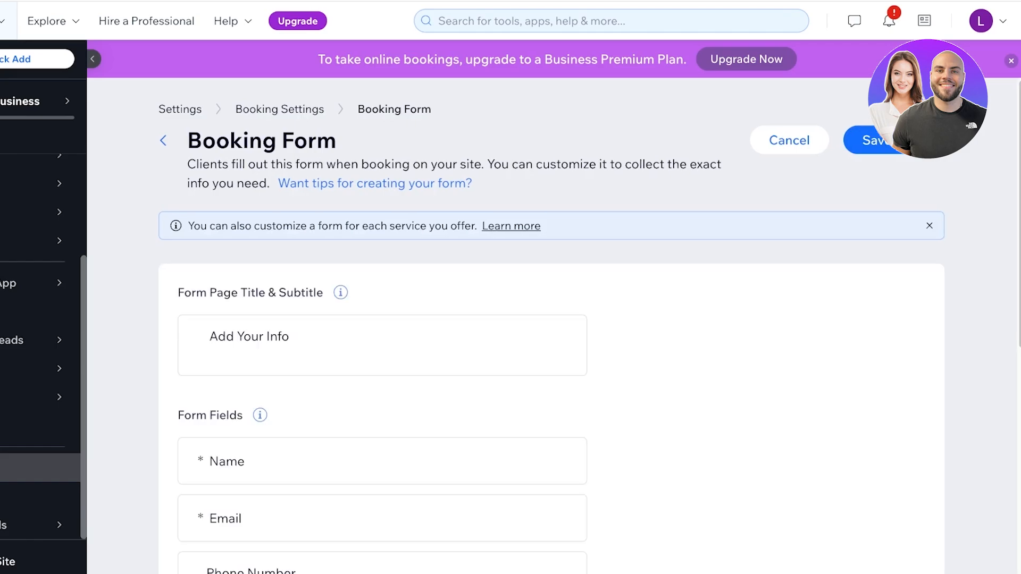
# - Review the Name, Email, Phone, Participants, Address and Message fields, then close the per-service form tip
pyautogui.scroll(-3, 553, 340)
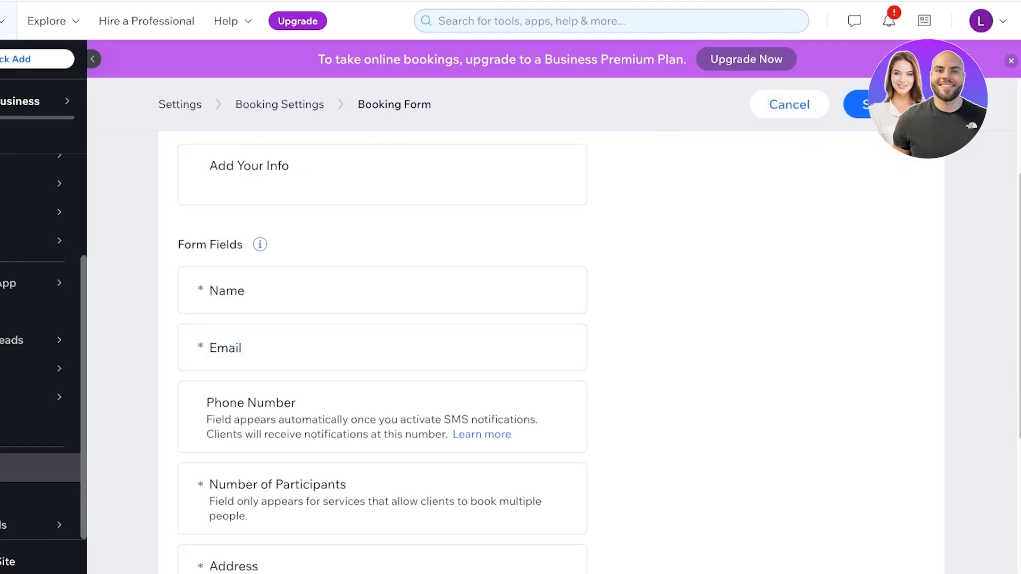
pyautogui.scroll(-4, 553, 340)
pyautogui.scroll(-1, 553, 298)
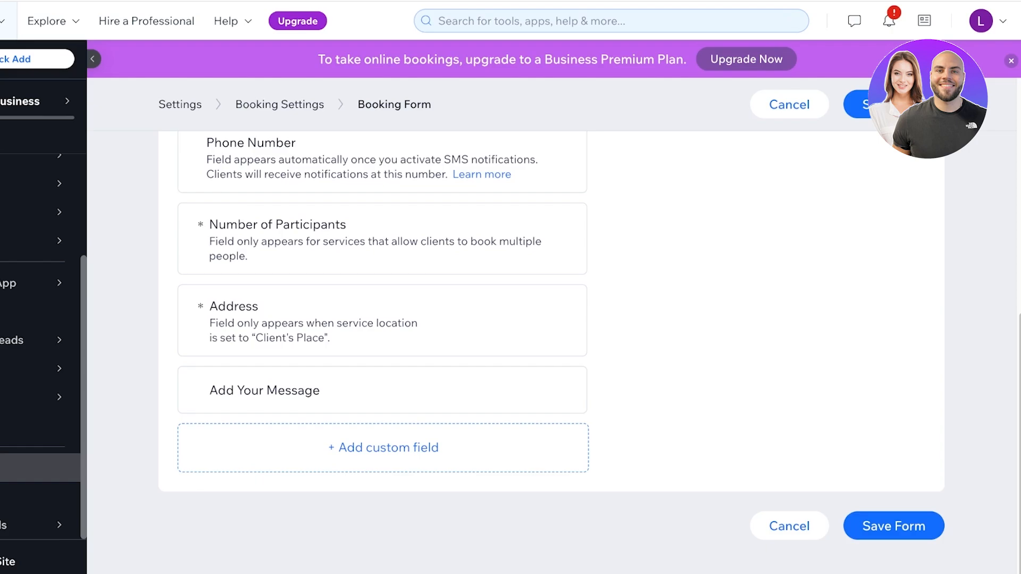
pyautogui.scroll(10, 551, 330)
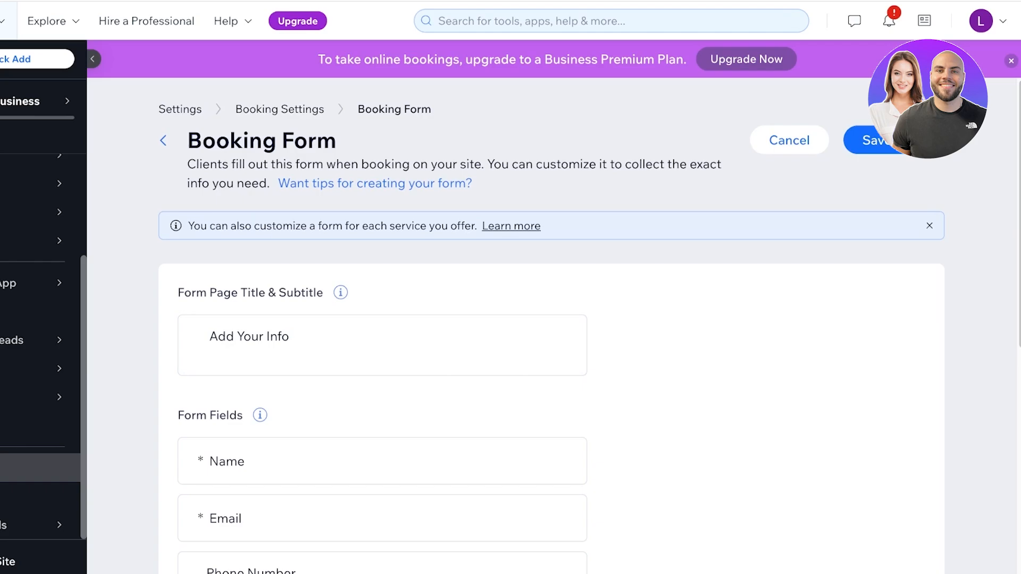
pyautogui.click(929, 226)
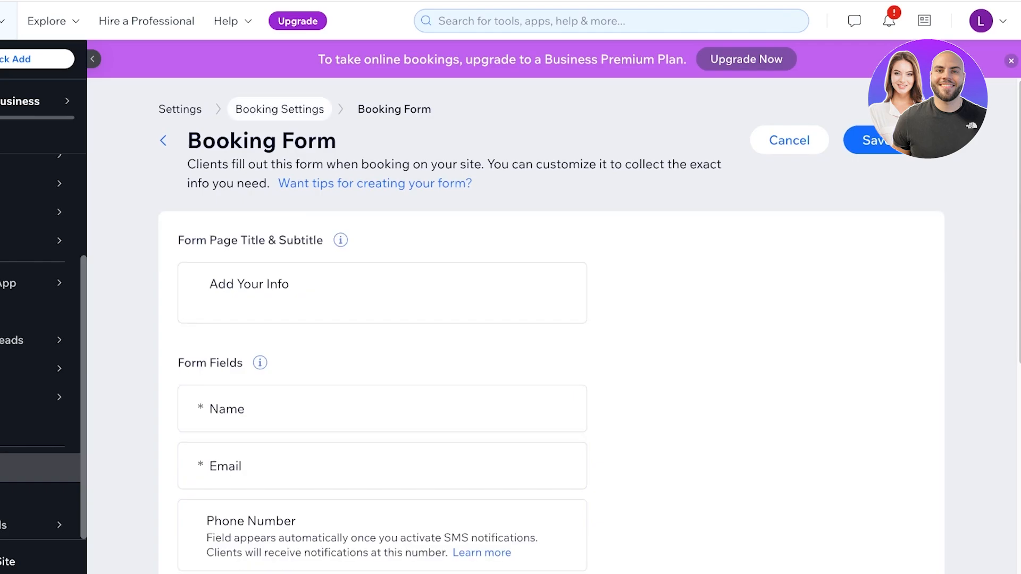
pyautogui.scroll(3, 40, 297)
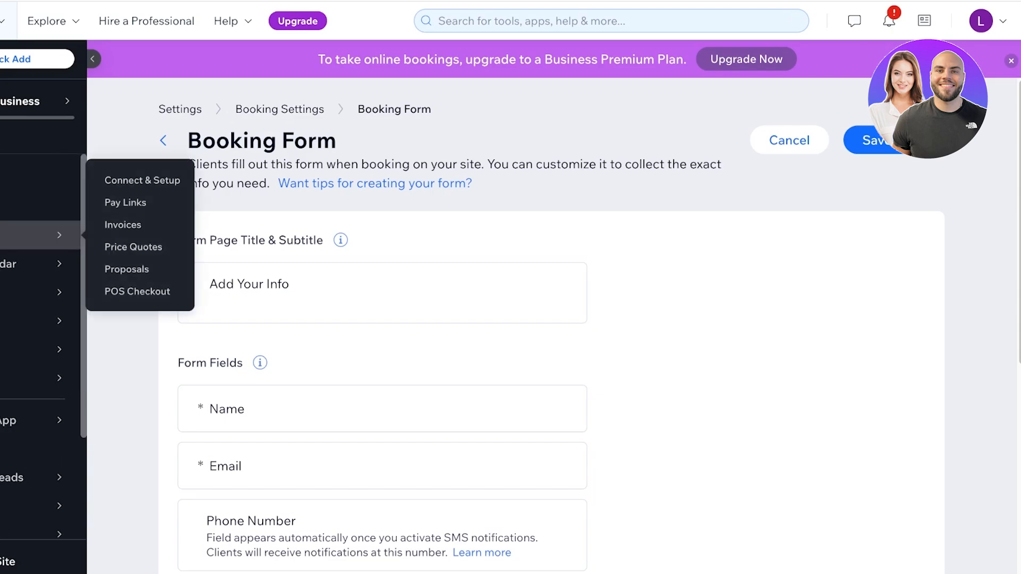
# - Go through Getting Paid and Settings to the Booking settings card and scroll to Online Bookings
pyautogui.click(40, 235)
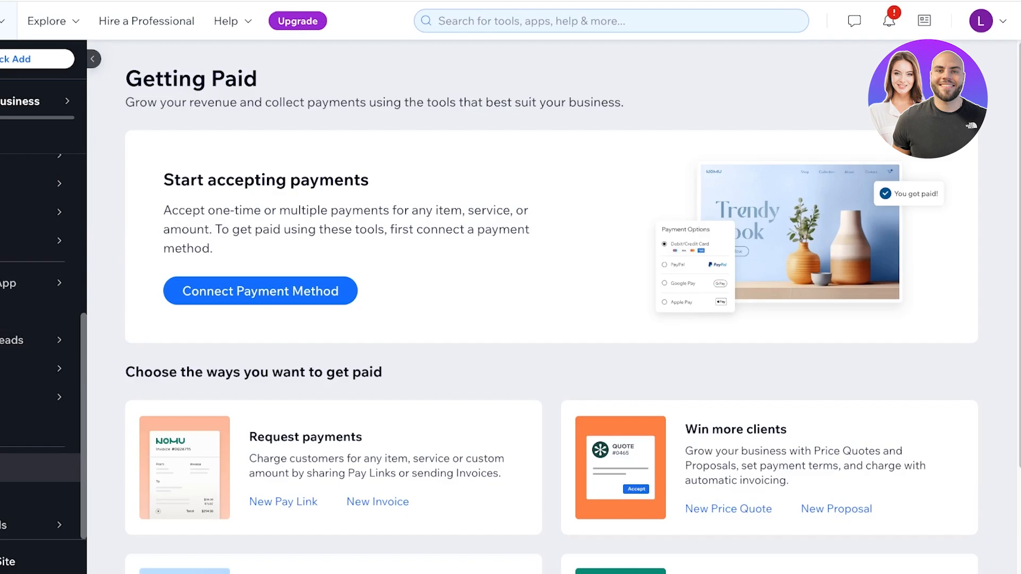
pyautogui.click(40, 468)
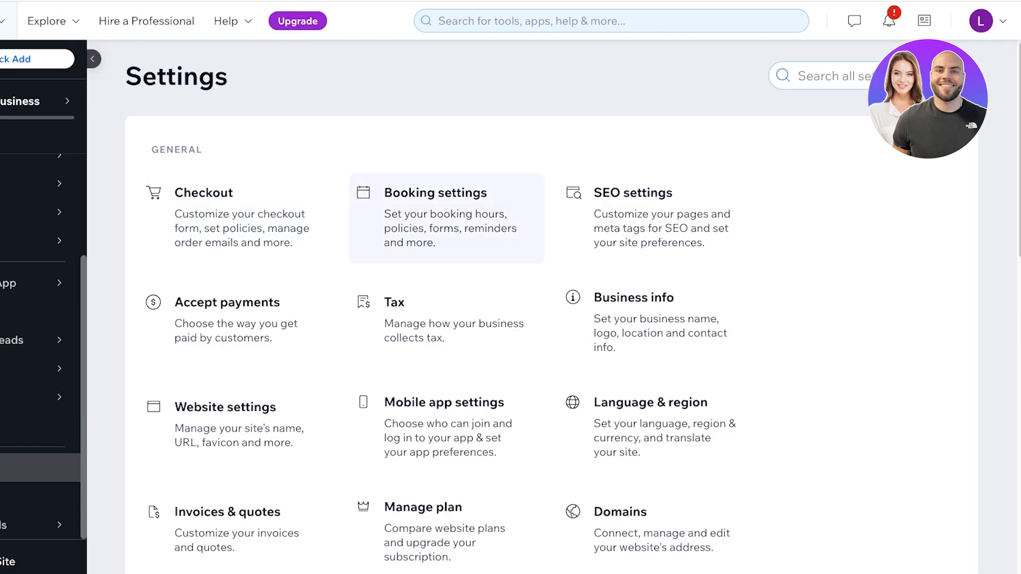
pyautogui.click(436, 212)
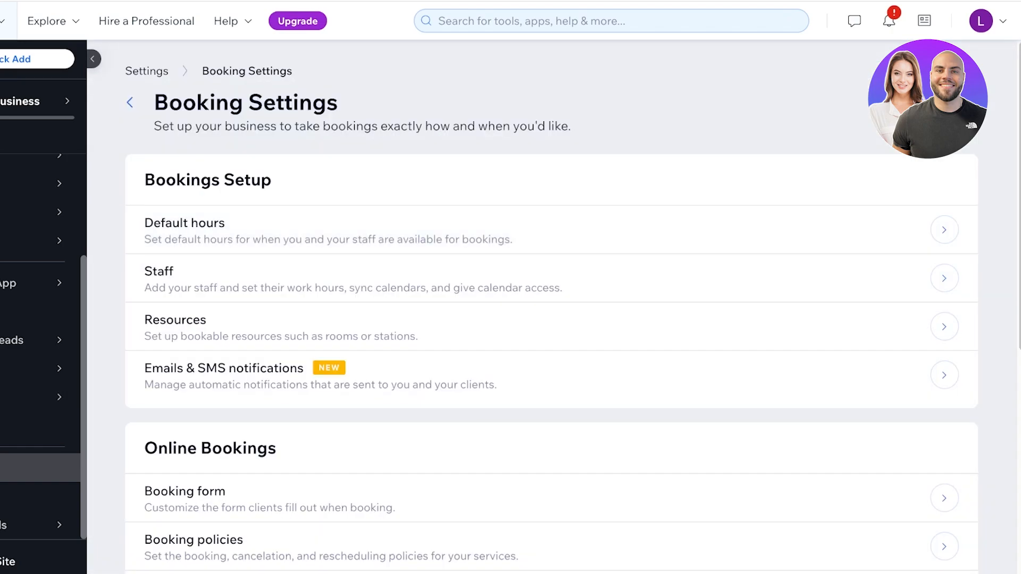
pyautogui.scroll(-8, 550, 292)
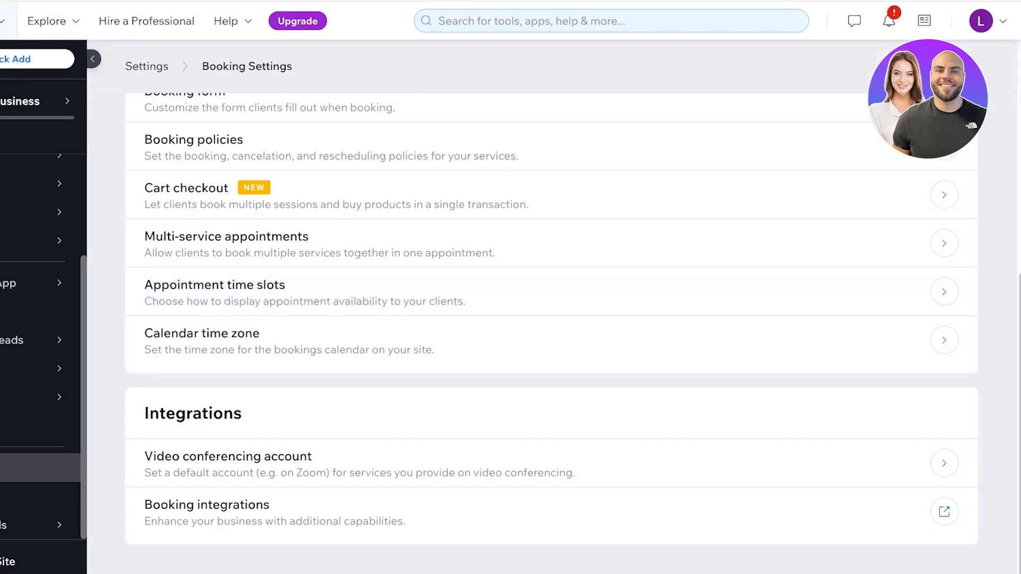
pyautogui.scroll(8, 551, 292)
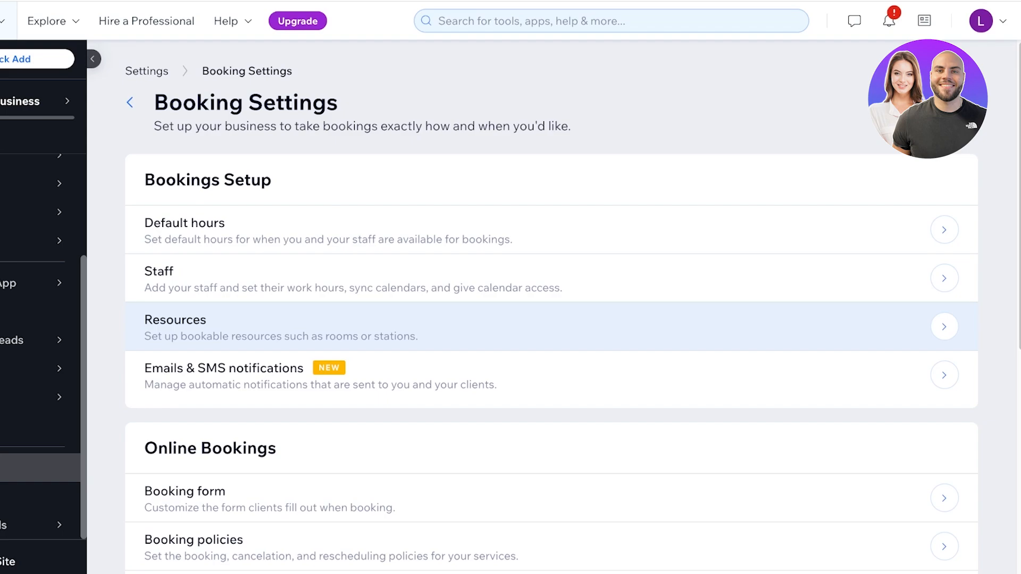
pyautogui.scroll(-1, 550, 330)
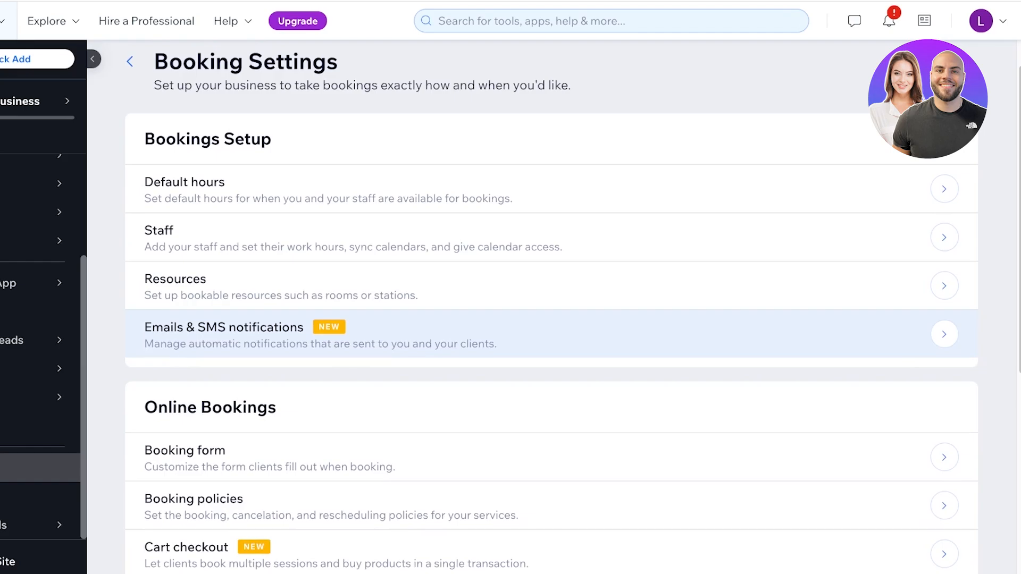
pyautogui.scroll(-2, 551, 346)
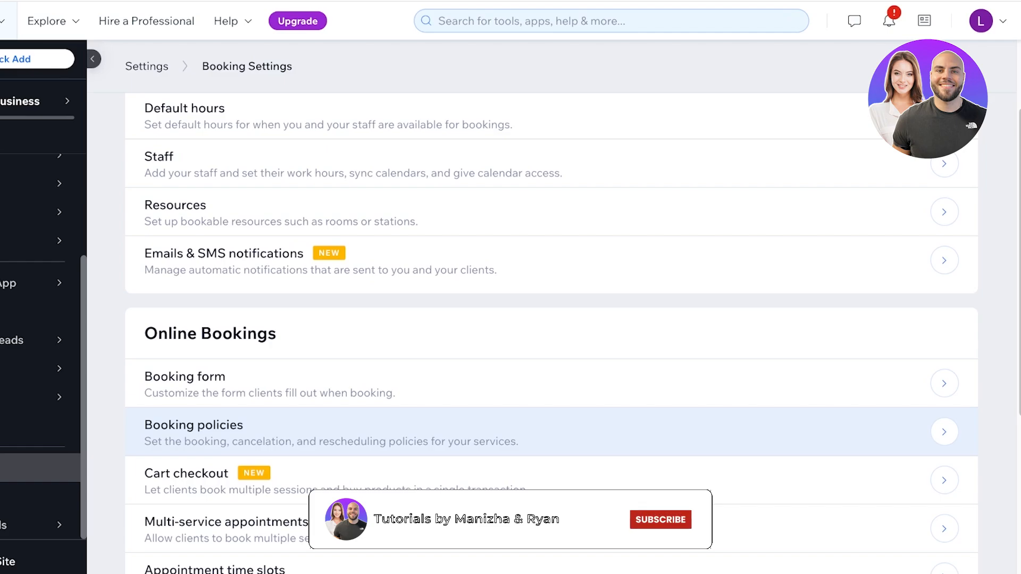
pyautogui.scroll(-3, 532, 426)
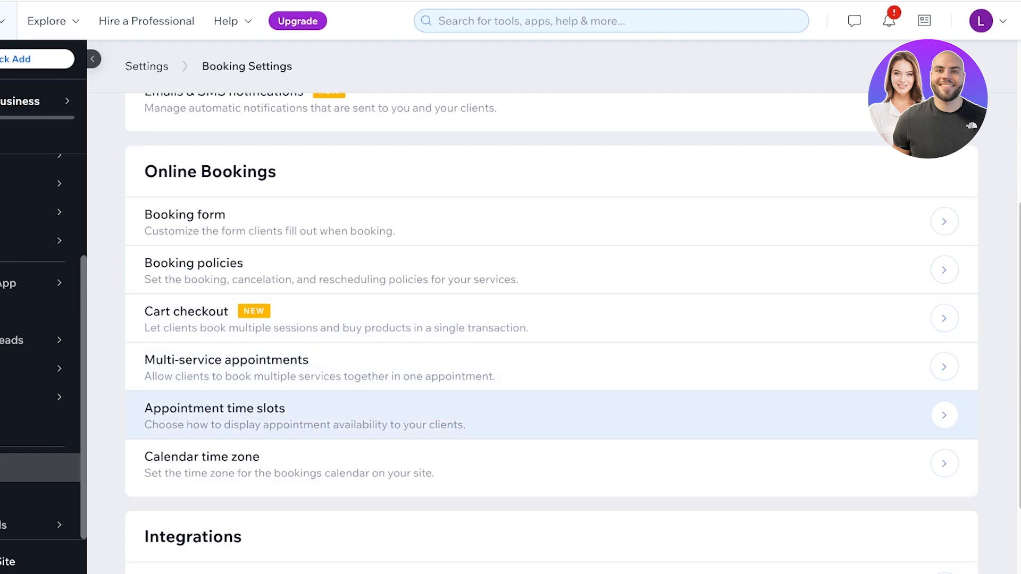
pyautogui.scroll(-1, 531, 461)
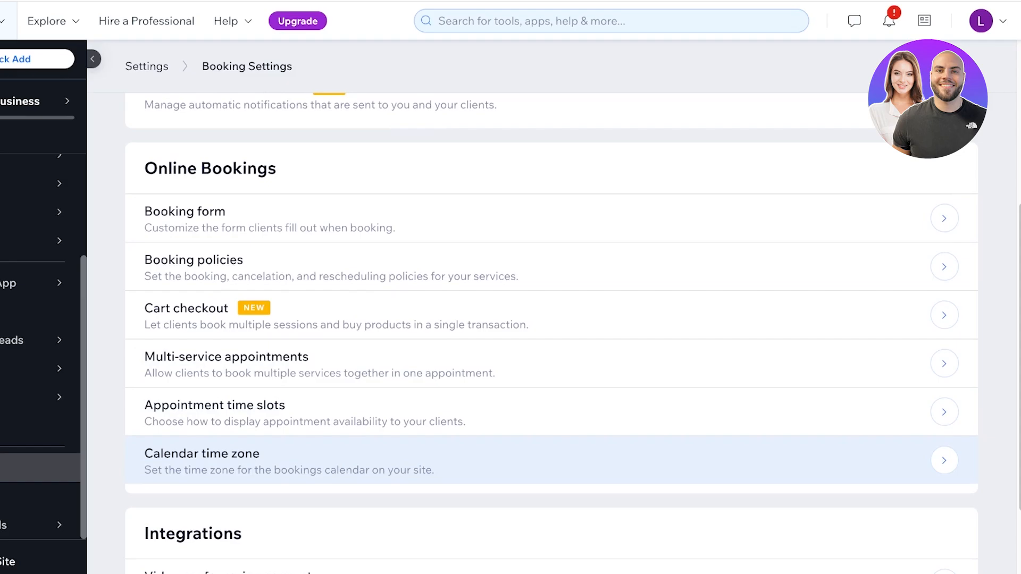
# - Set appointment time slots to start every 60 minutes, save, and go to the Booking Calendar
pyautogui.click(551, 412)
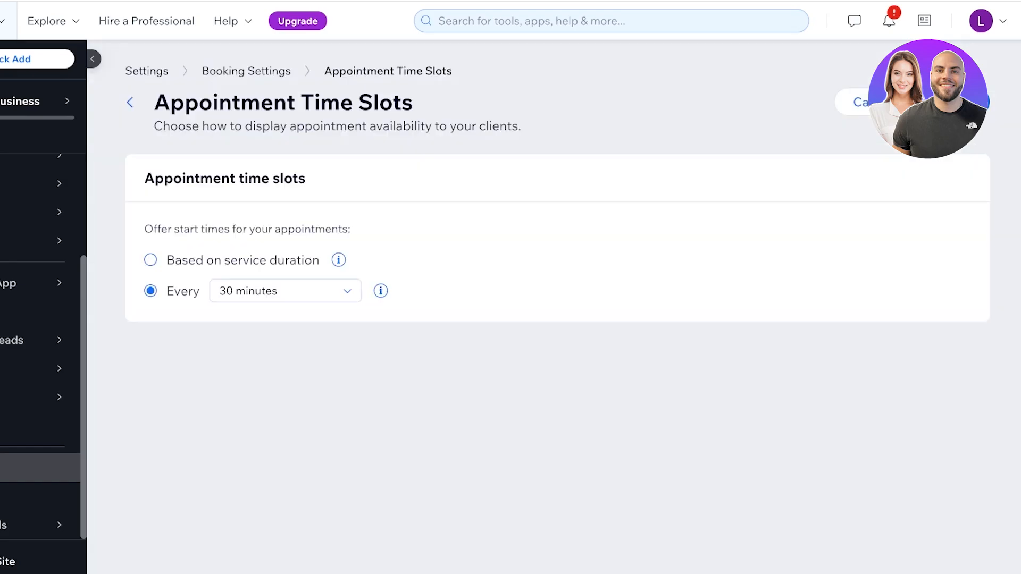
pyautogui.click(151, 260)
pyautogui.click(151, 290)
pyautogui.click(285, 290)
pyautogui.scroll(-5, 282, 362)
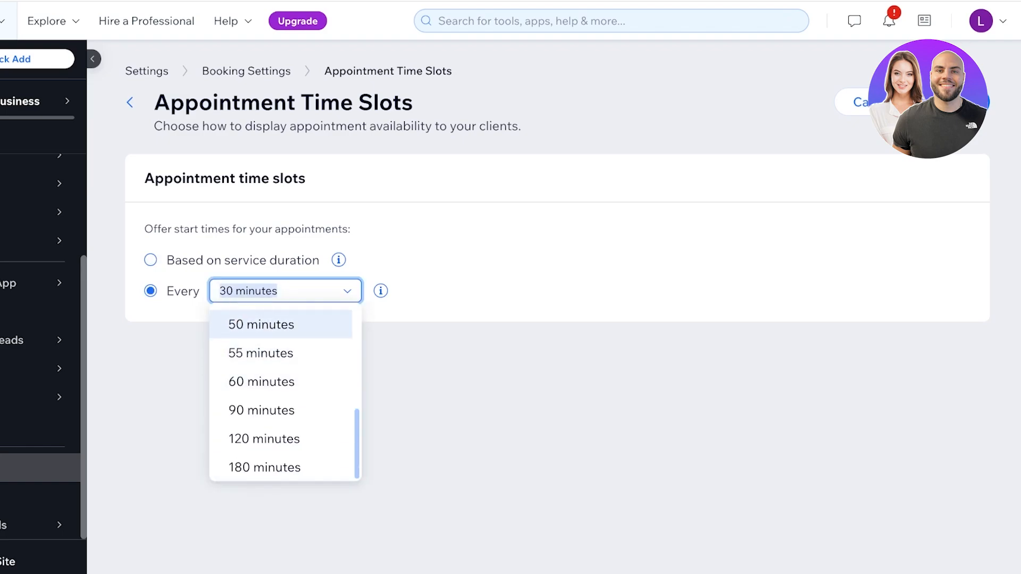
pyautogui.click(261, 382)
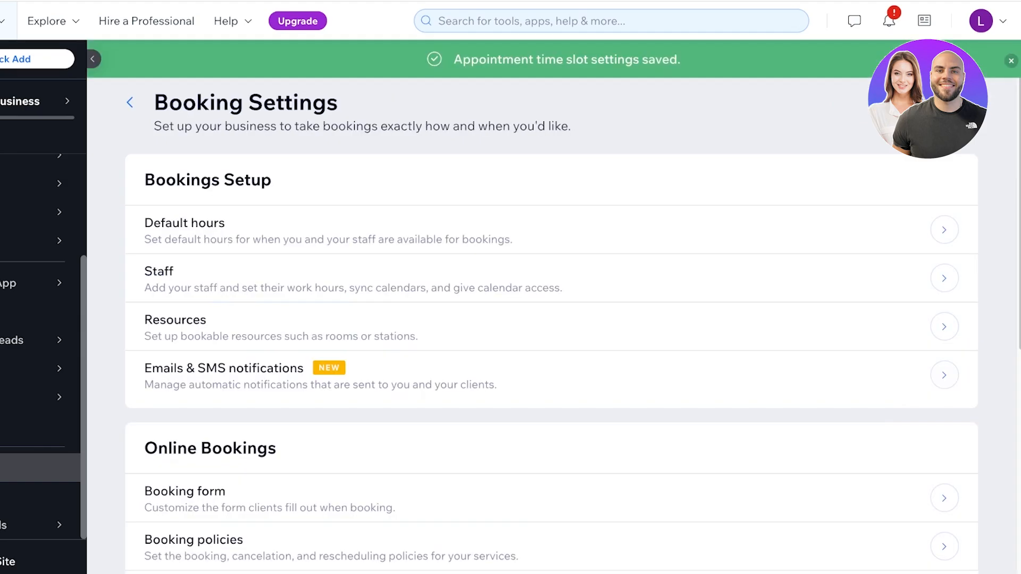
pyautogui.scroll(-7, 551, 325)
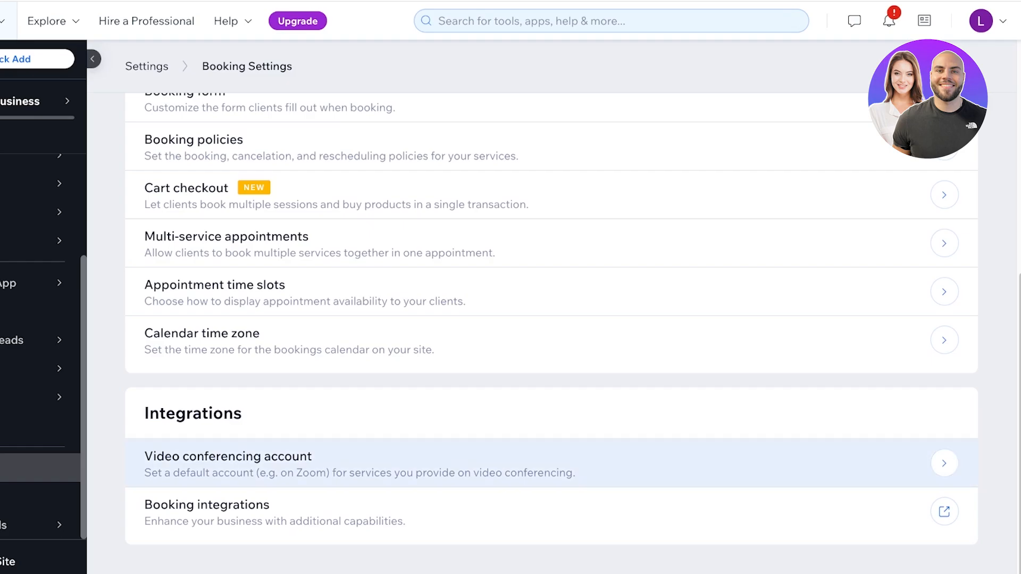
pyautogui.scroll(6, 41, 317)
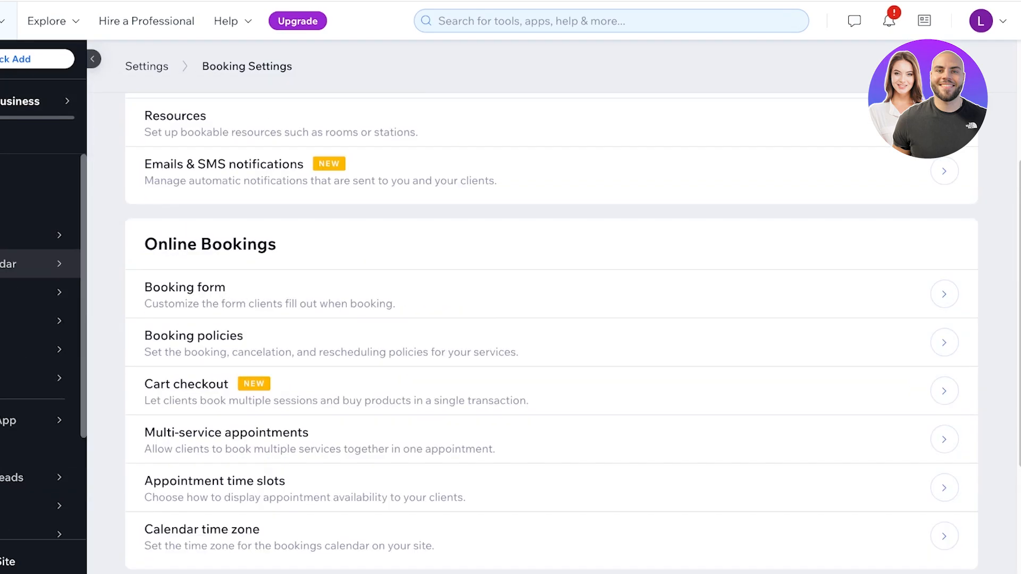
pyautogui.click(21, 264)
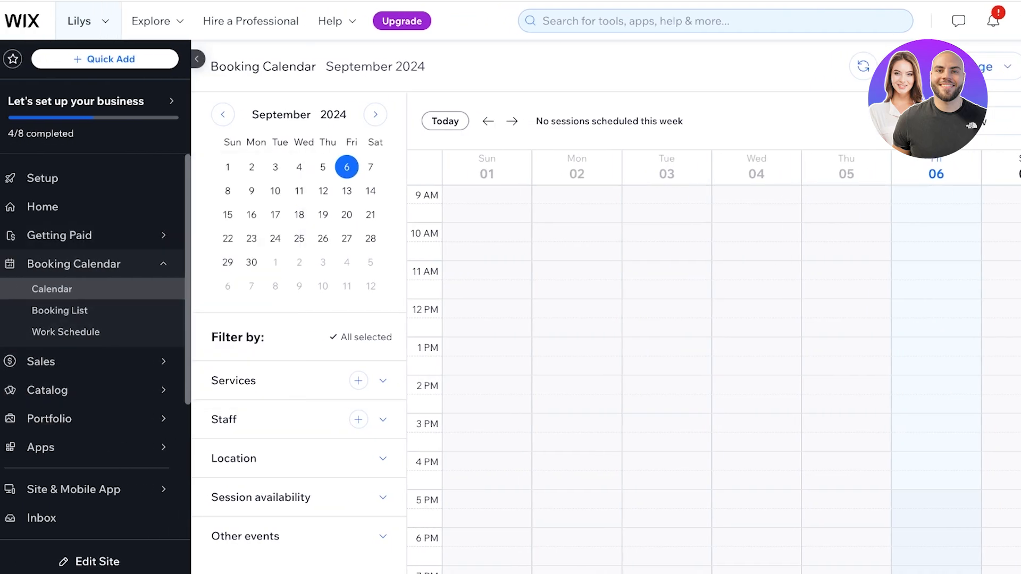
# - Return from the Booking Calendar to the dashboard Home
pyautogui.click(43, 206)
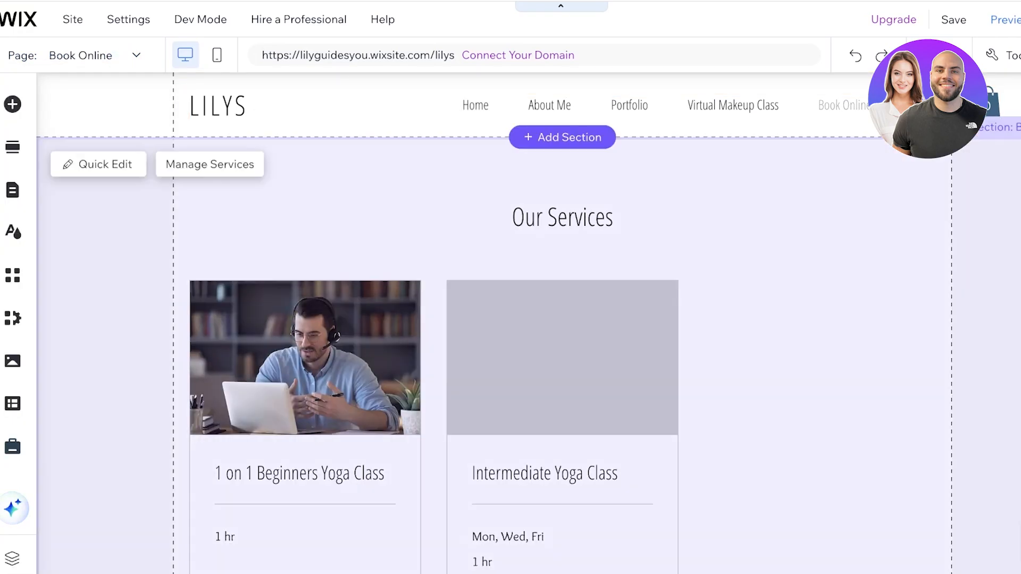
# - Try Manage Services on the Our Services section, then open the Book Online list settings
pyautogui.scroll(-2, 529, 319)
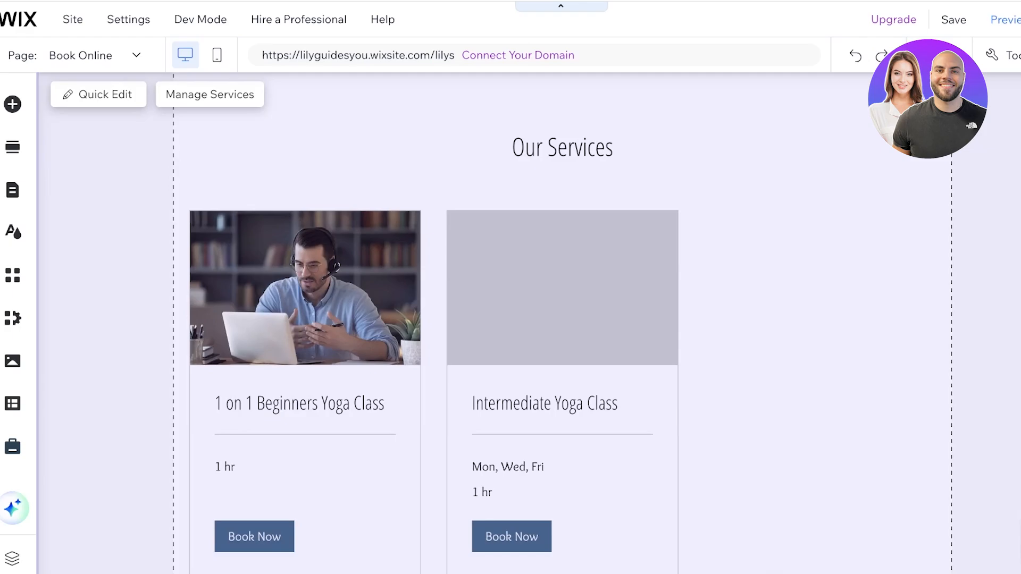
pyautogui.scroll(-2, 530, 319)
pyautogui.scroll(3, 529, 319)
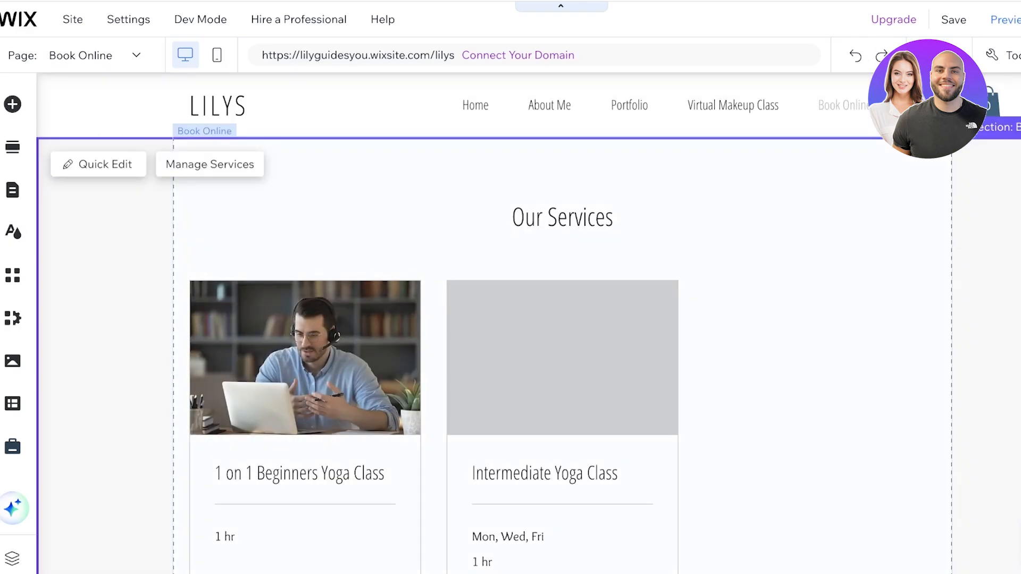
pyautogui.click(210, 165)
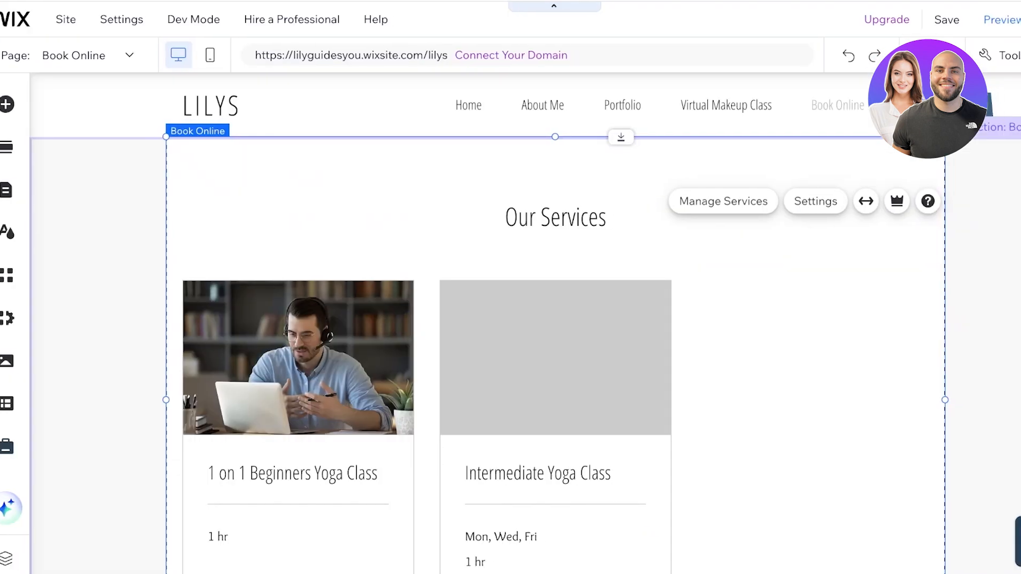
pyautogui.click(815, 202)
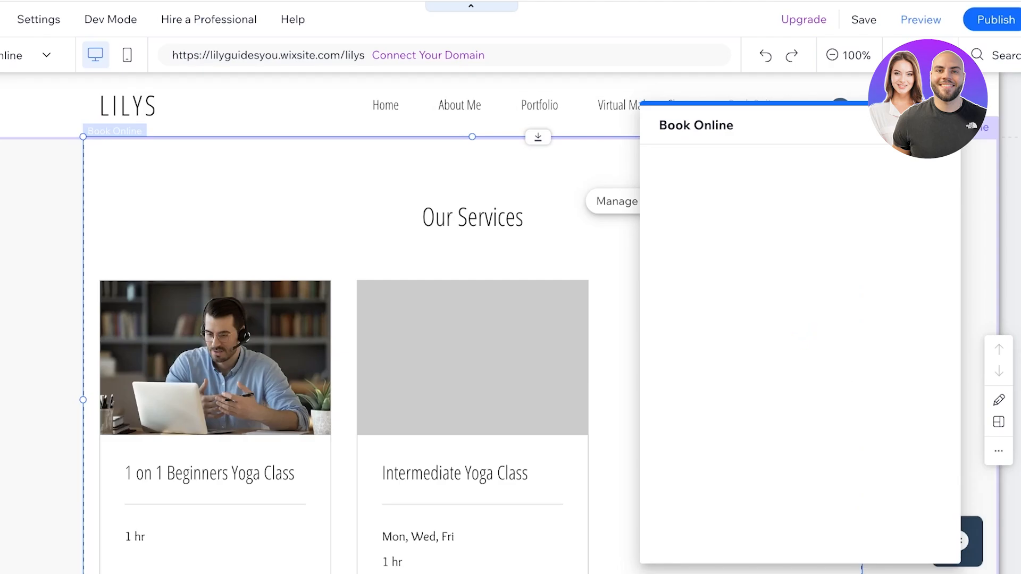
# - Compare Overlapping, Side by Side, Strip and Grid layouts, trying a 2-per-row grid with 157px spacing
pyautogui.click(679, 166)
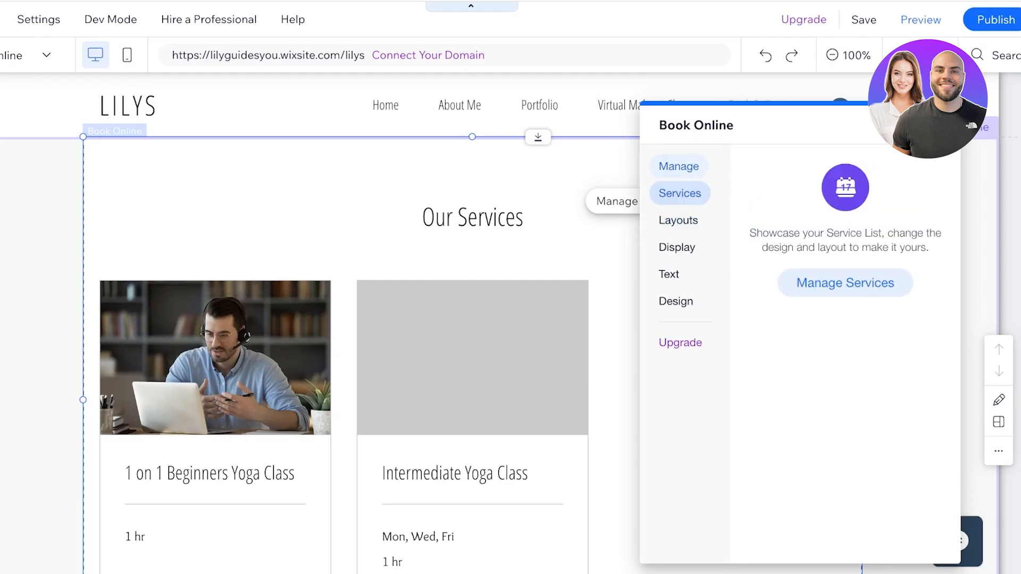
pyautogui.click(678, 220)
pyautogui.click(839, 219)
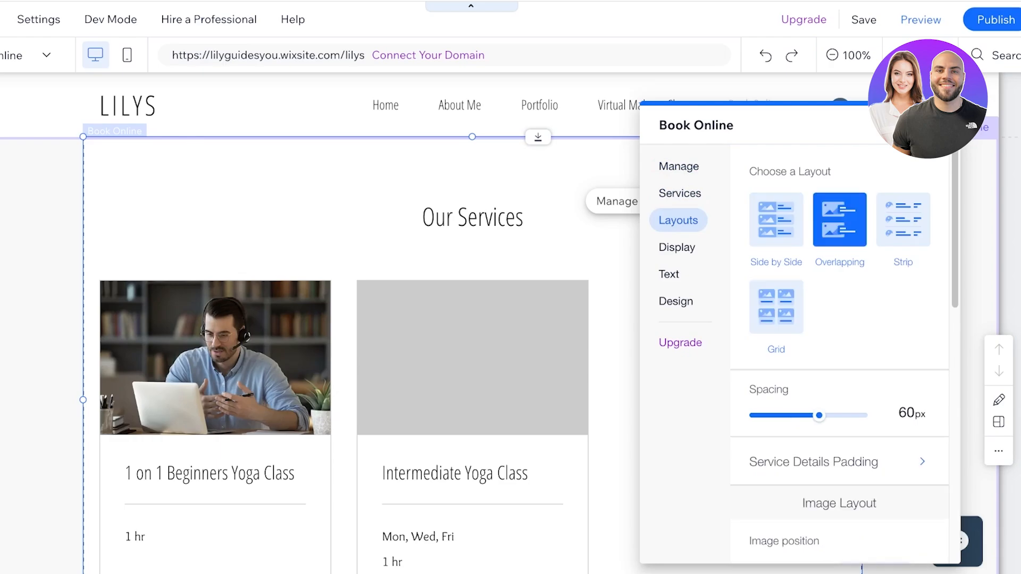
pyautogui.click(776, 219)
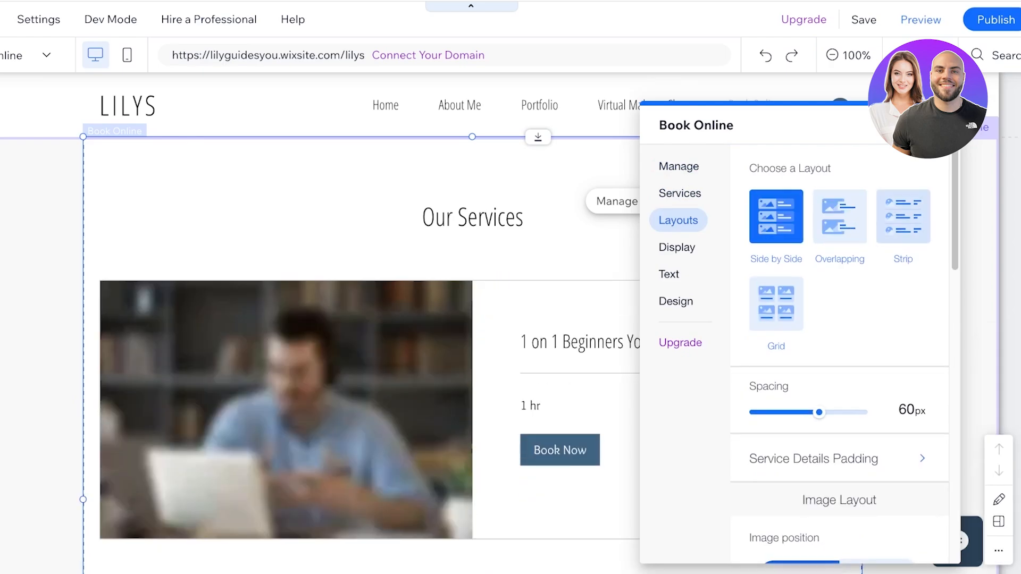
pyautogui.click(902, 220)
pyautogui.scroll(-1, 903, 229)
pyautogui.click(775, 266)
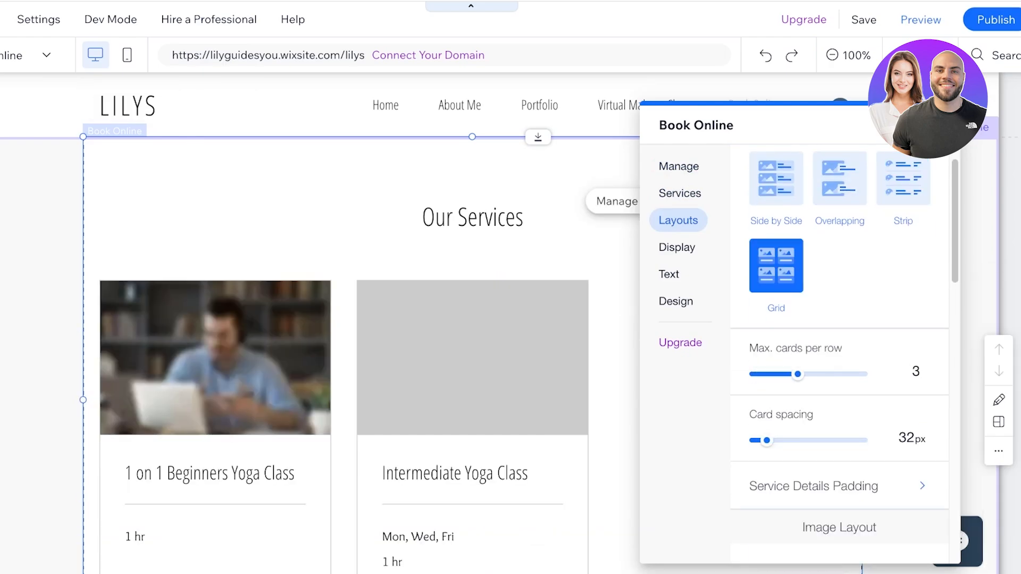
pyautogui.click(775, 178)
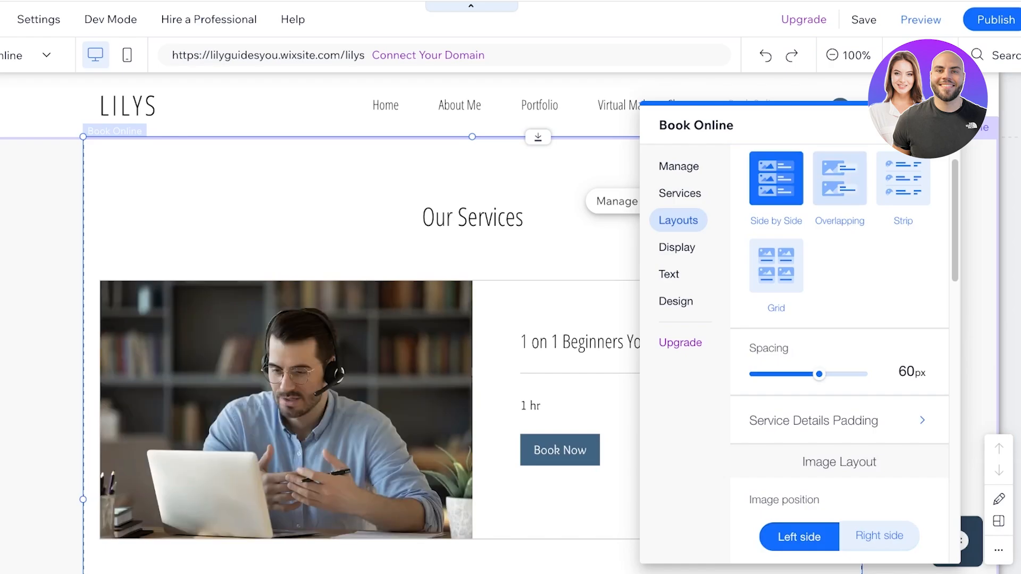
pyautogui.click(839, 179)
pyautogui.click(776, 265)
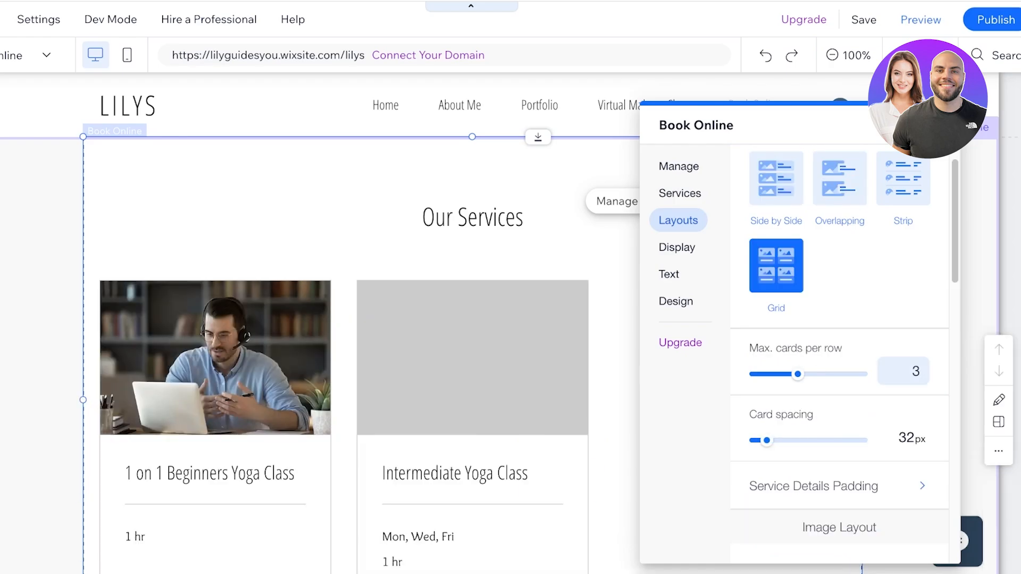
pyautogui.moveTo(797, 374); pyautogui.dragTo(777, 374)
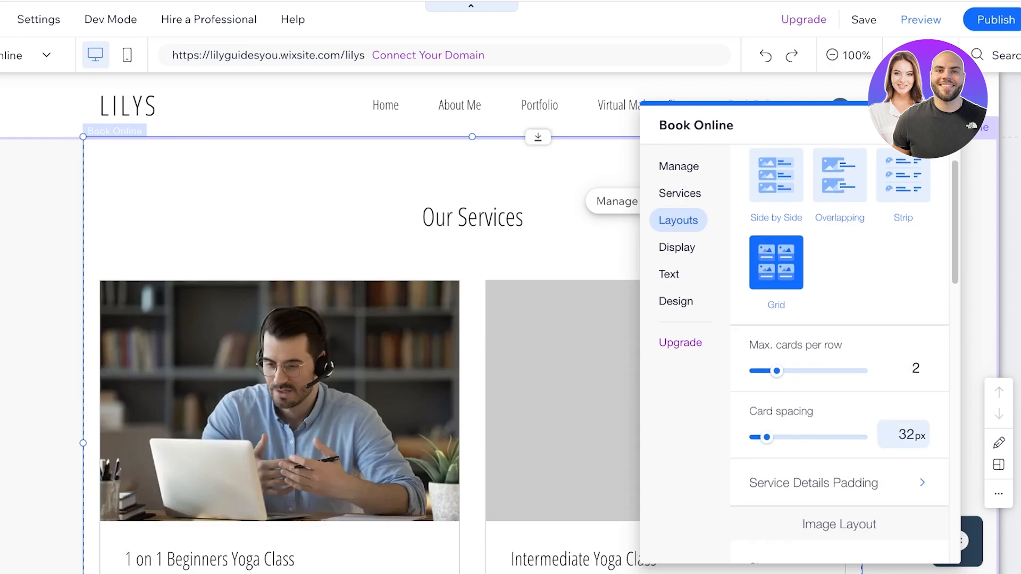
pyautogui.moveTo(766, 437)
pyautogui.mouseDown()
pyautogui.moveTo(810, 437)
pyautogui.moveTo(786, 437)
pyautogui.mouseUp()
# - Settle the services list on the Overlapping layout and move to its Display options
pyautogui.click(840, 175)
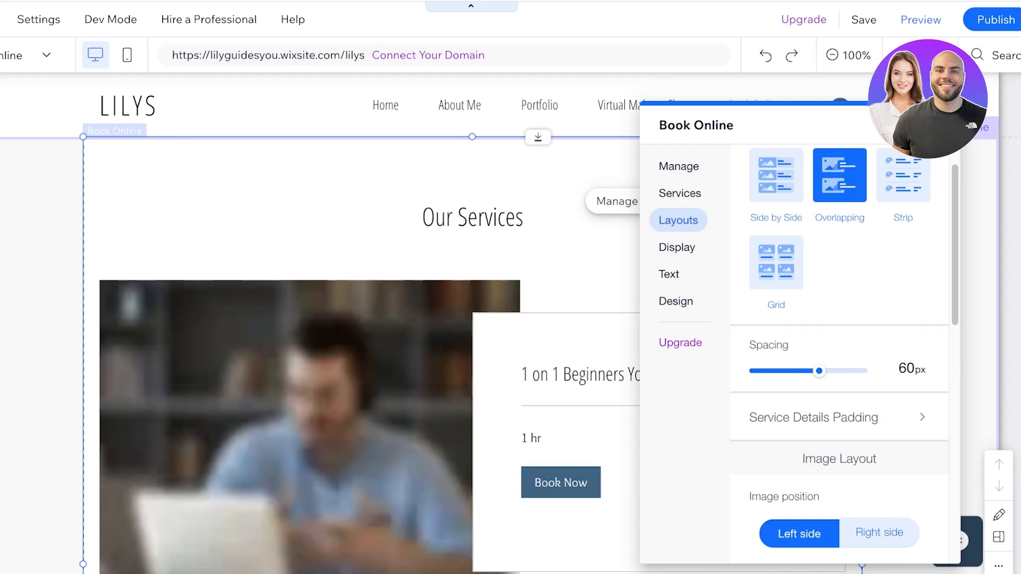
pyautogui.scroll(-1, 839, 266)
pyautogui.scroll(-6, 474, 341)
pyautogui.click(776, 157)
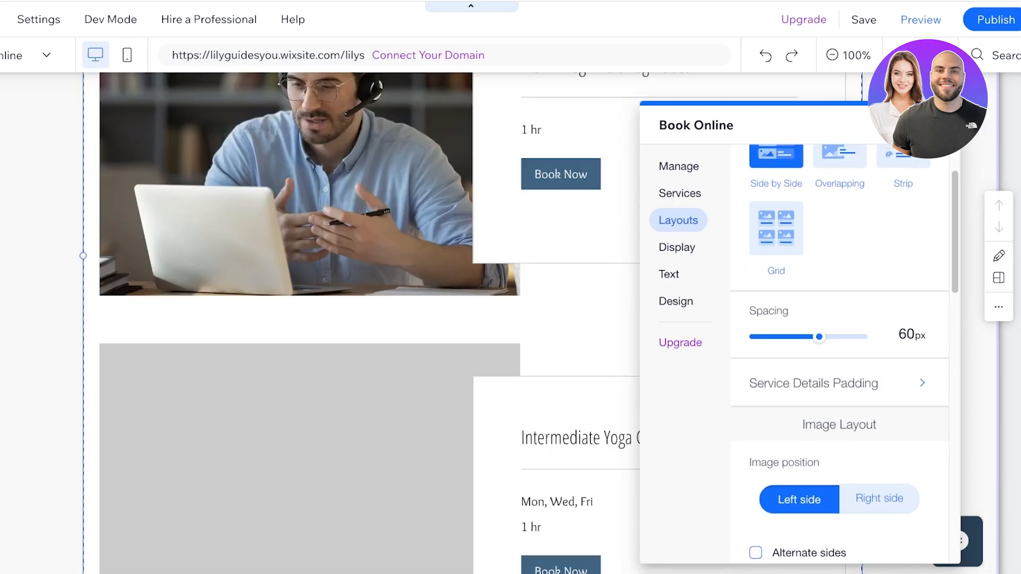
pyautogui.scroll(2, 776, 213)
pyautogui.click(839, 219)
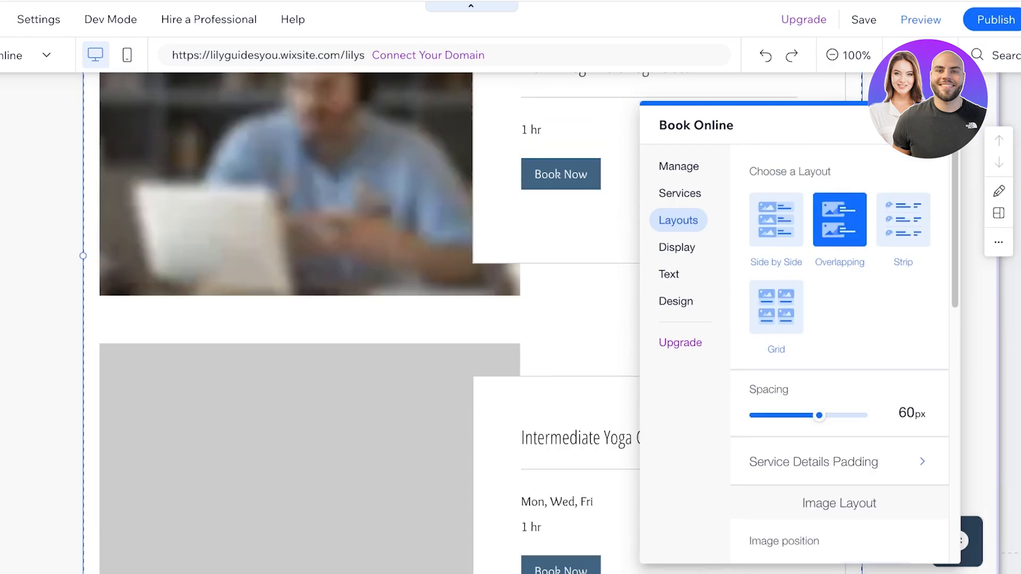
pyautogui.scroll(3, 362, 319)
pyautogui.scroll(-6, 361, 319)
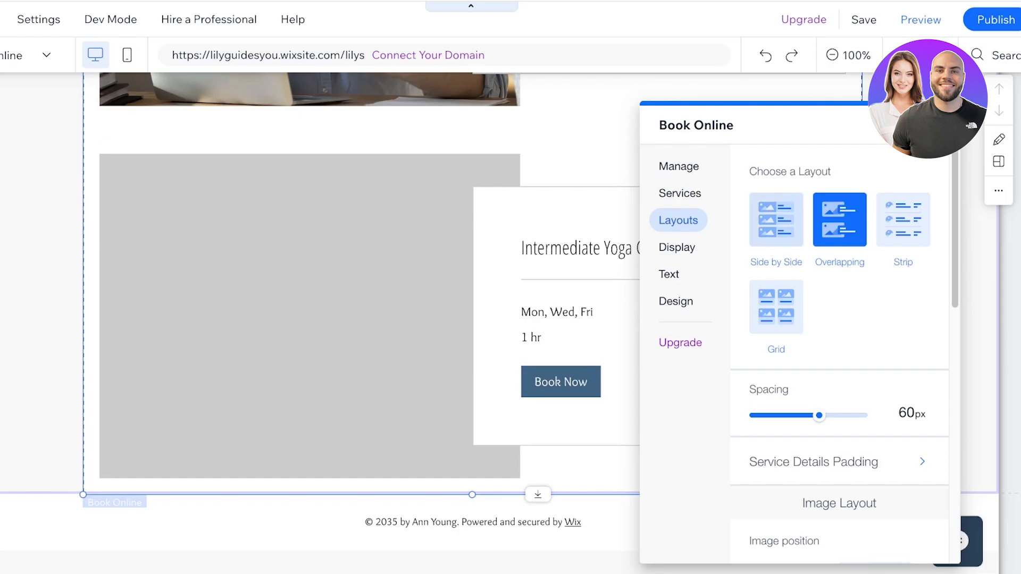
pyautogui.scroll(-1, 840, 437)
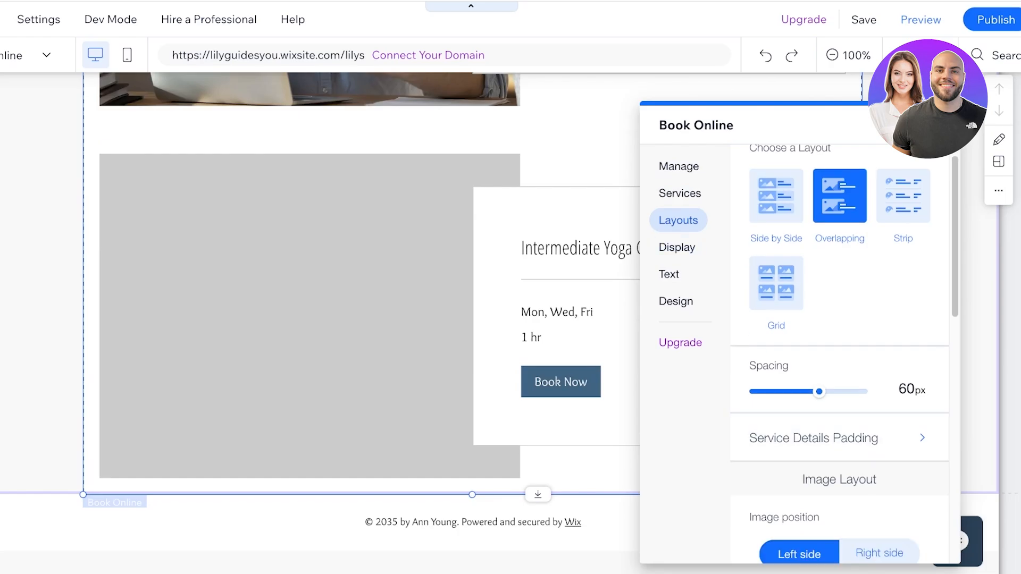
pyautogui.click(677, 247)
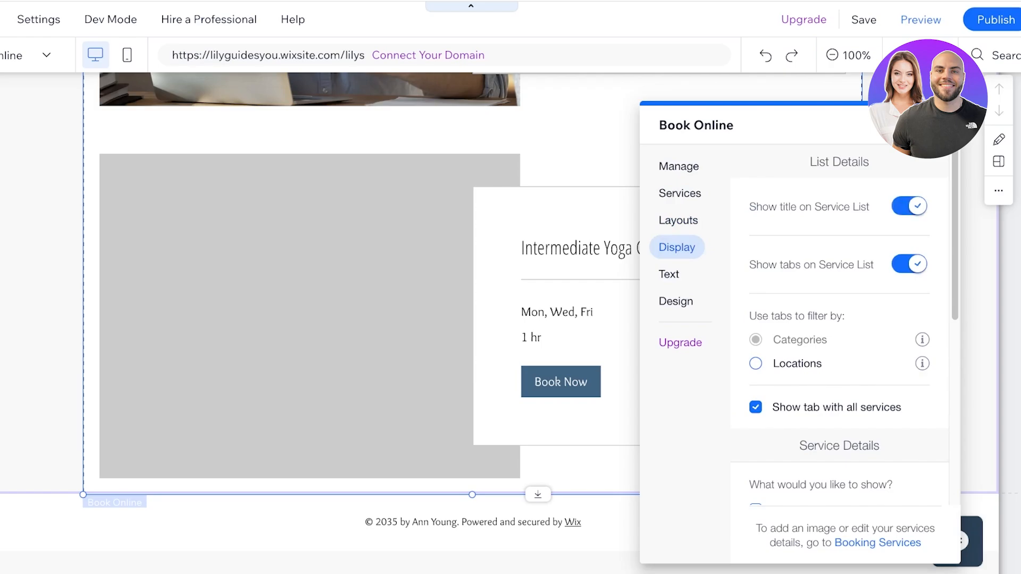
# - Browse the Text and Design tabs, reopen the Book Online settings and return to Display
pyautogui.scroll(-5, 839, 319)
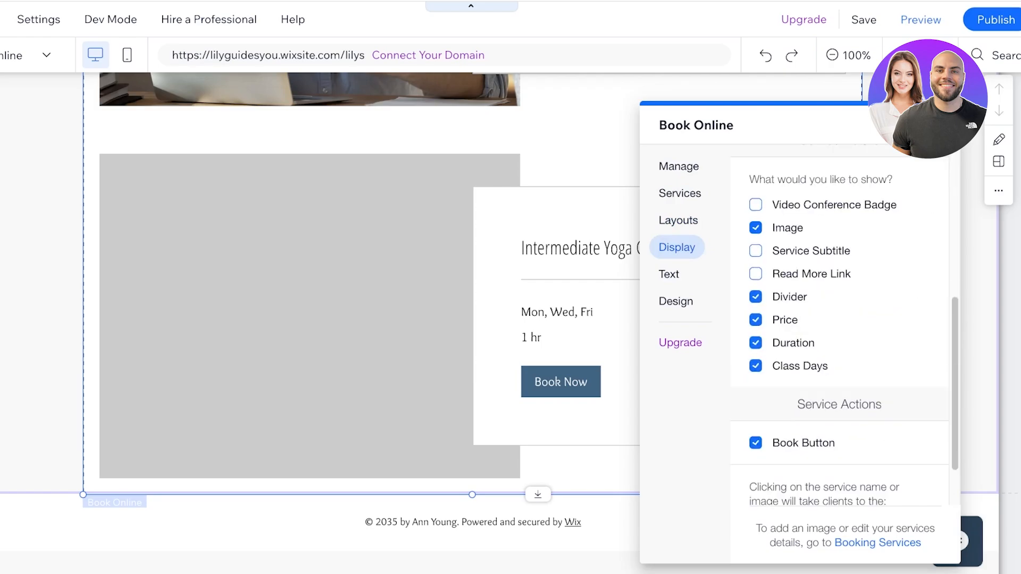
pyautogui.click(669, 275)
pyautogui.click(676, 302)
pyautogui.click(941, 126)
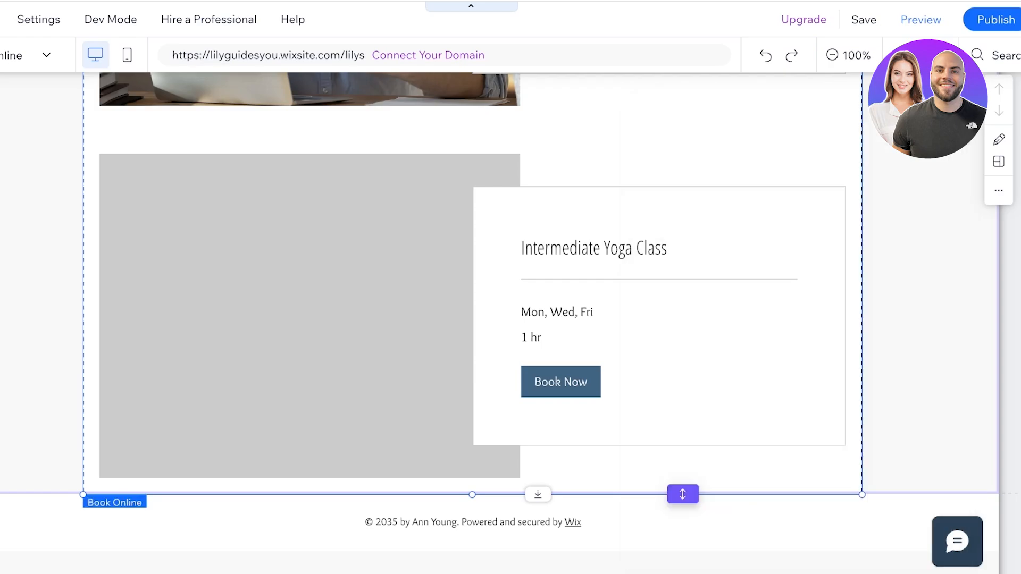
pyautogui.scroll(8, 472, 319)
pyautogui.scroll(2, 472, 319)
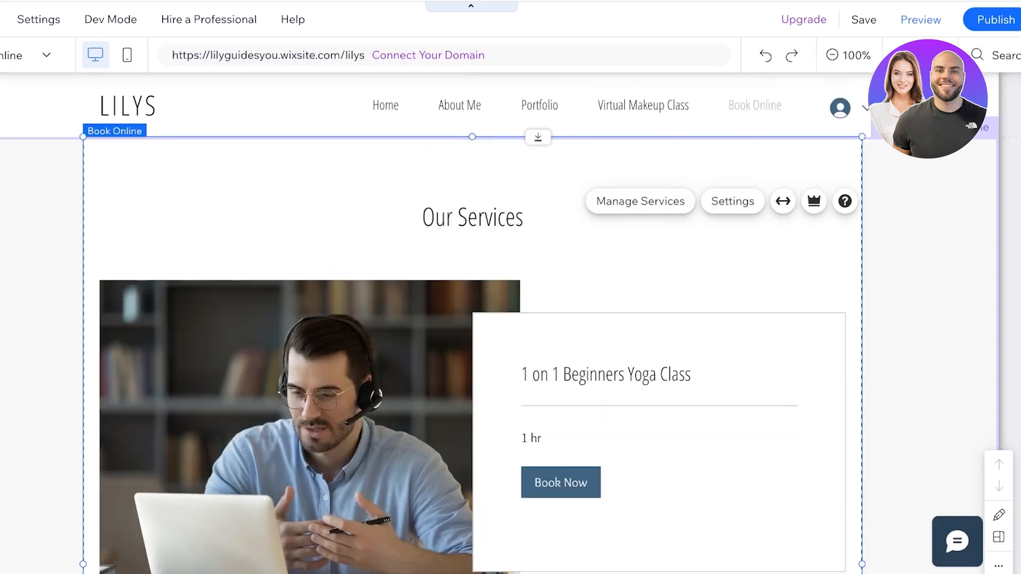
pyautogui.click(574, 182)
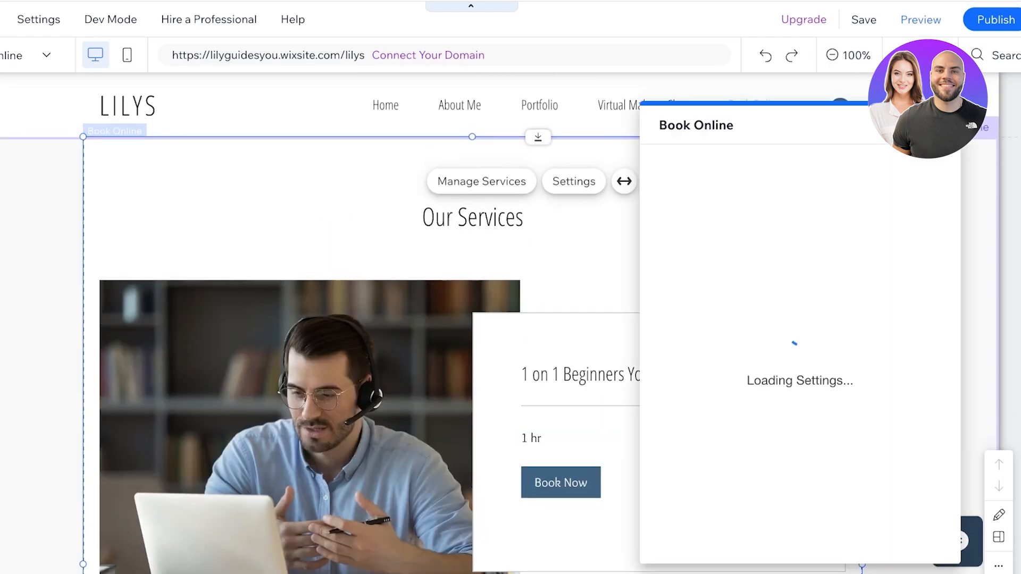
pyautogui.click(947, 126)
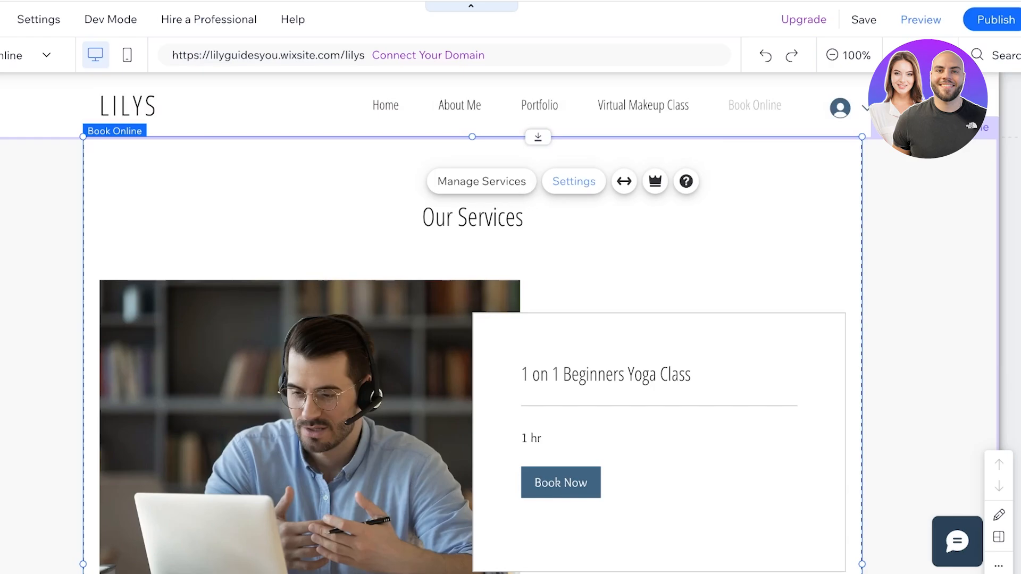
pyautogui.click(574, 181)
pyautogui.click(678, 166)
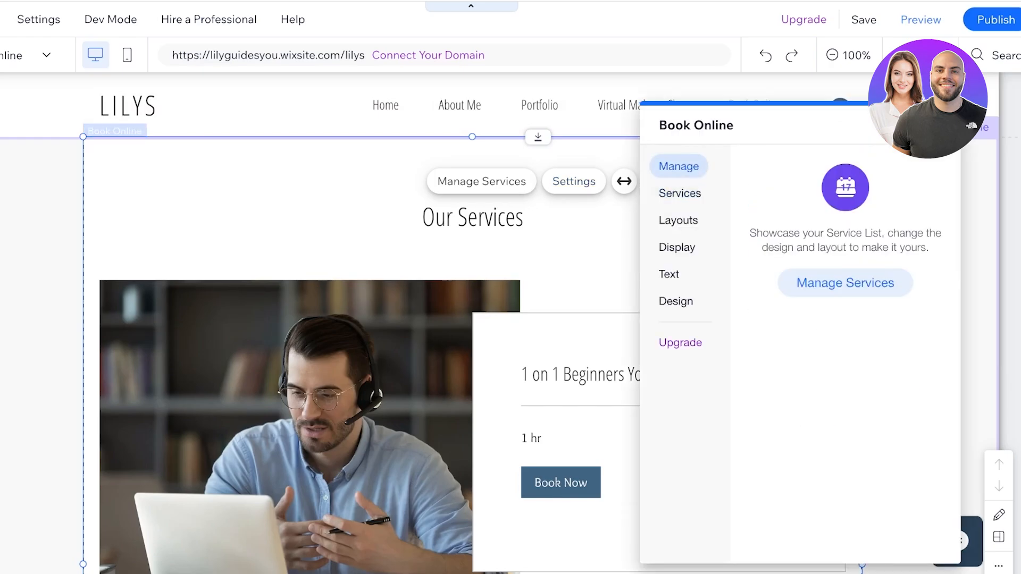
pyautogui.click(679, 194)
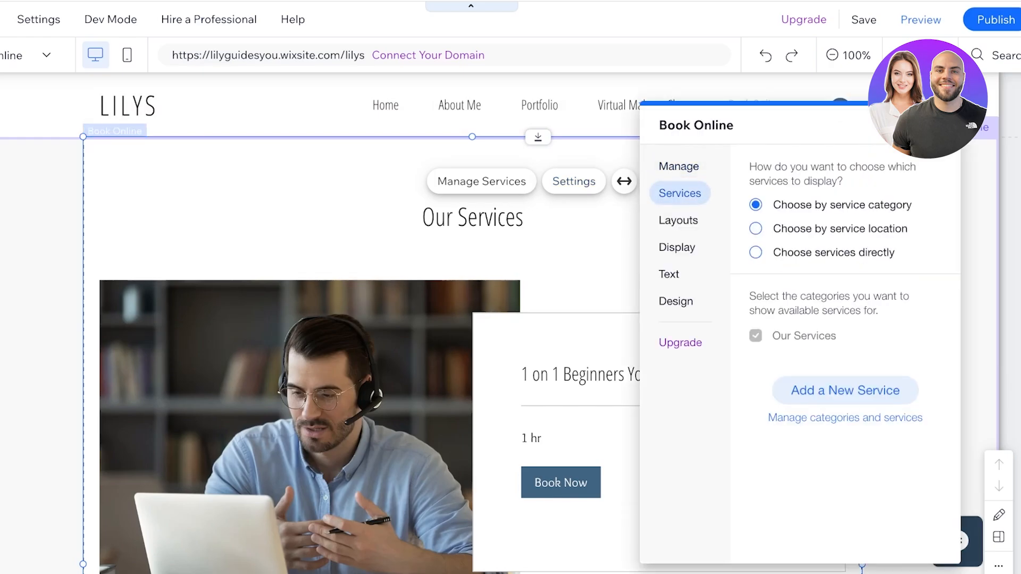
pyautogui.click(677, 220)
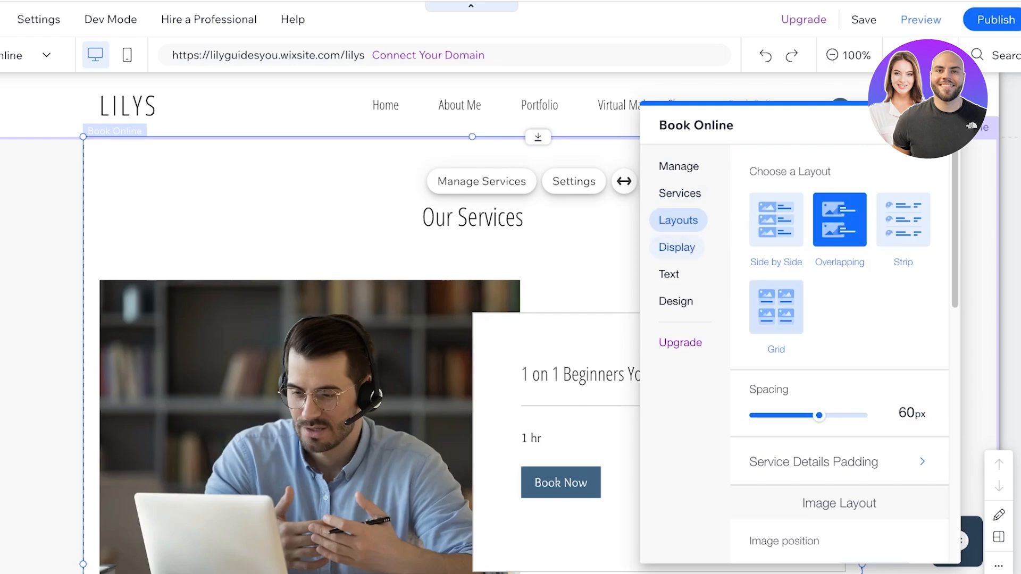
pyautogui.scroll(-1, 776, 287)
pyautogui.click(677, 248)
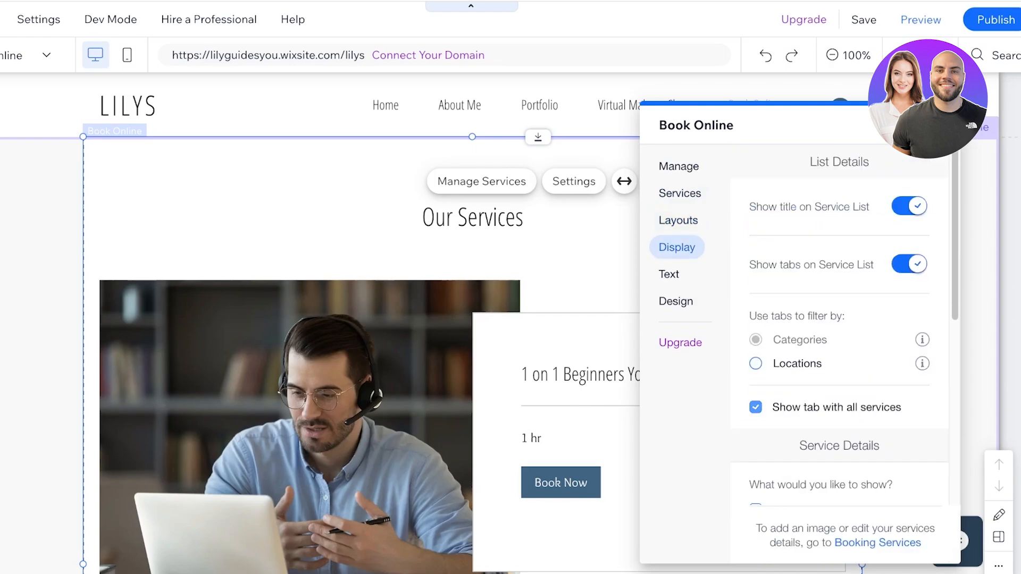
# - Test the all-services tab and class days toggles, leaving them on, and uncheck Divider
pyautogui.click(756, 407)
pyautogui.scroll(-3, 771, 393)
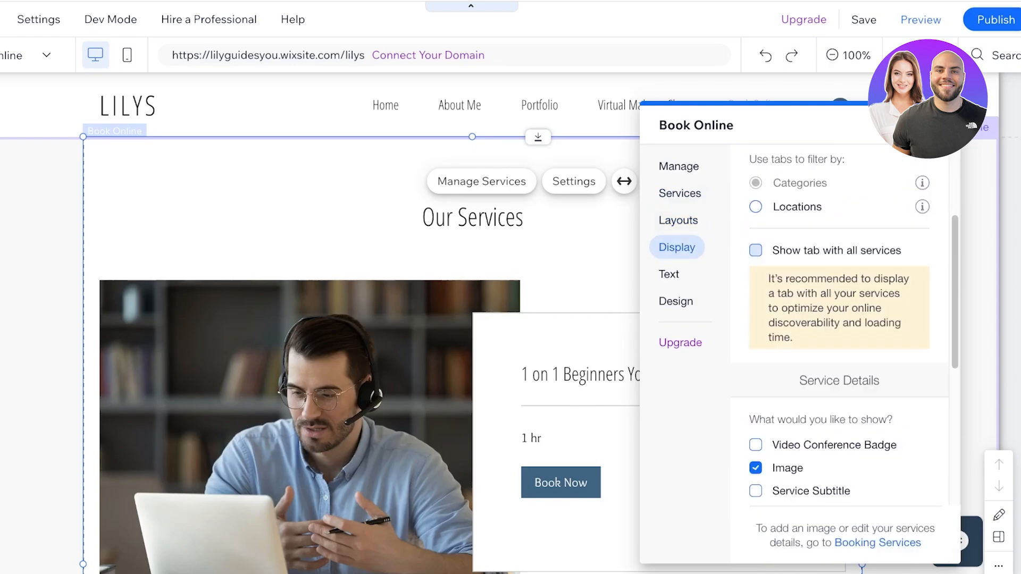
pyautogui.click(755, 250)
pyautogui.scroll(-5, 840, 327)
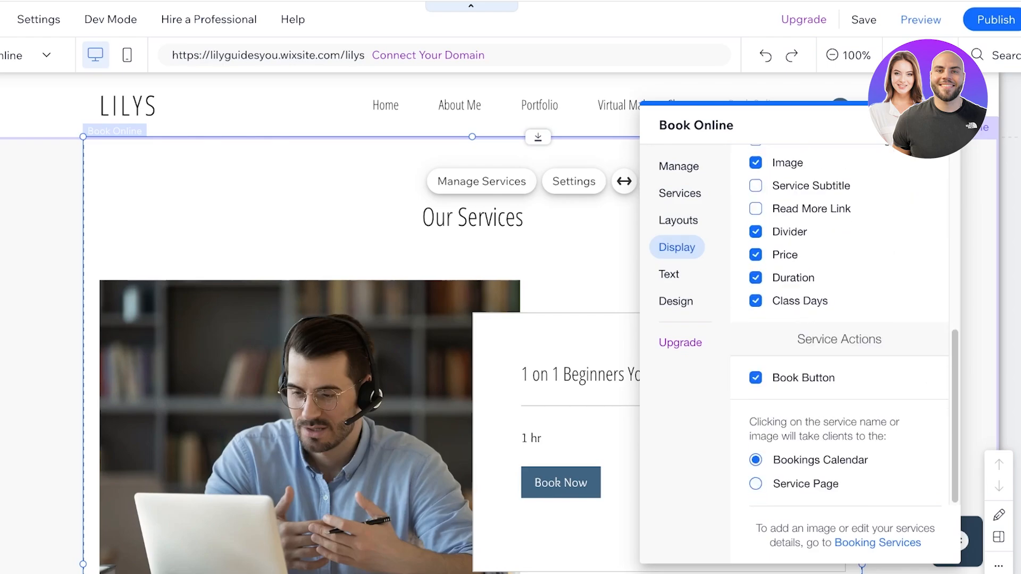
pyautogui.scroll(1, 805, 479)
pyautogui.click(755, 307)
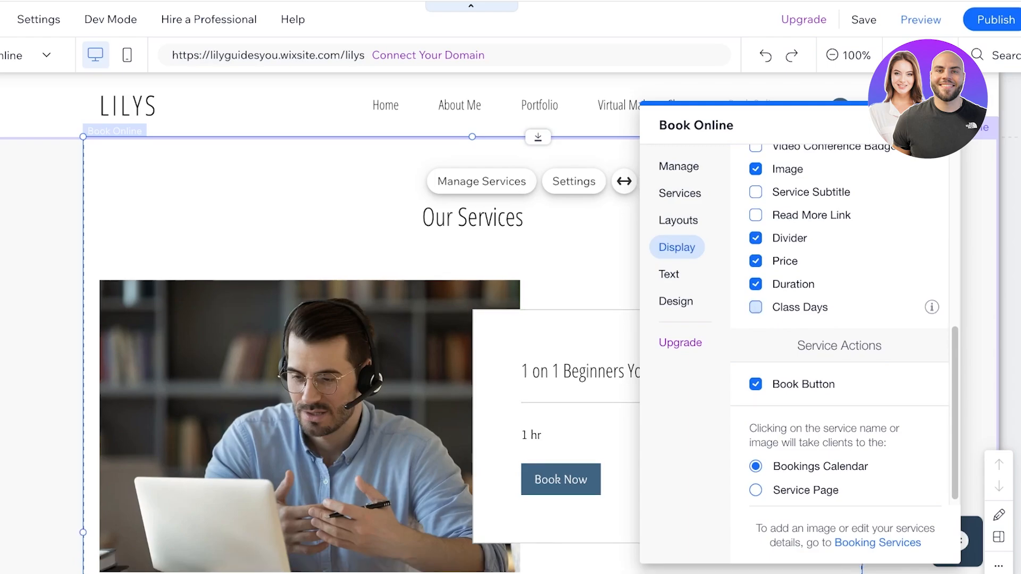
pyautogui.click(755, 307)
pyautogui.scroll(-1, 755, 308)
pyautogui.scroll(-9, 478, 318)
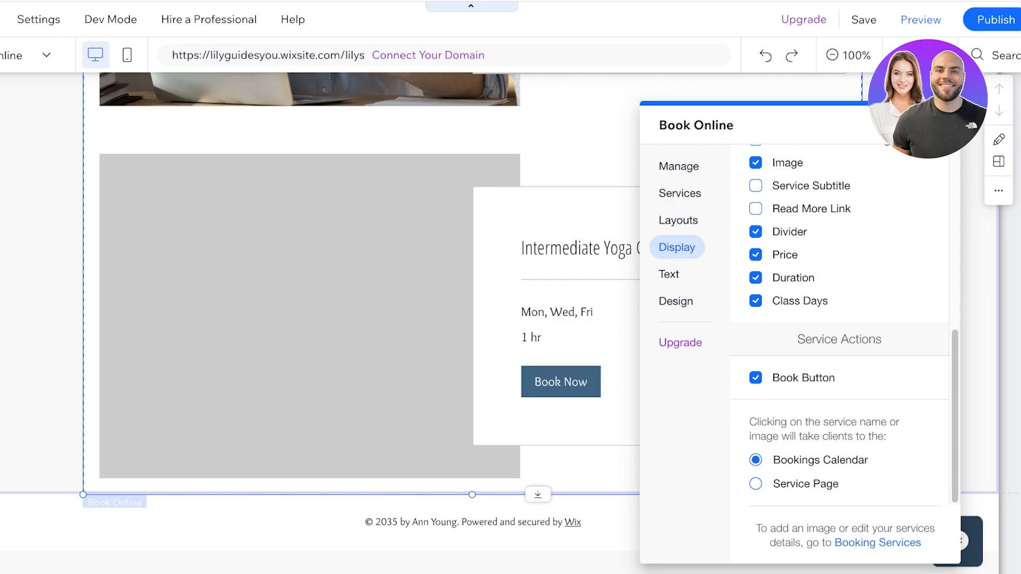
pyautogui.scroll(1, 755, 245)
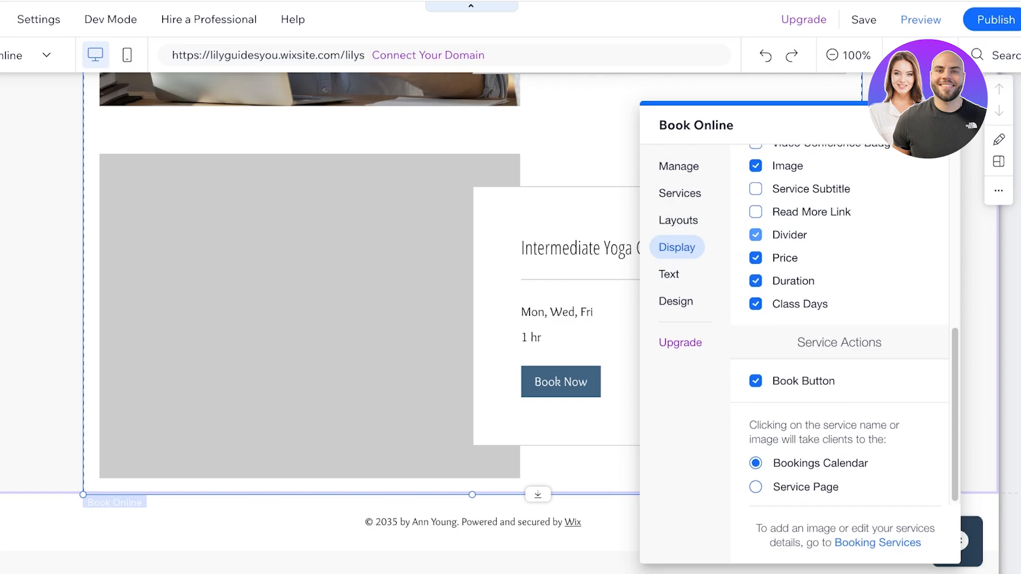
pyautogui.click(756, 234)
pyautogui.scroll(2, 755, 234)
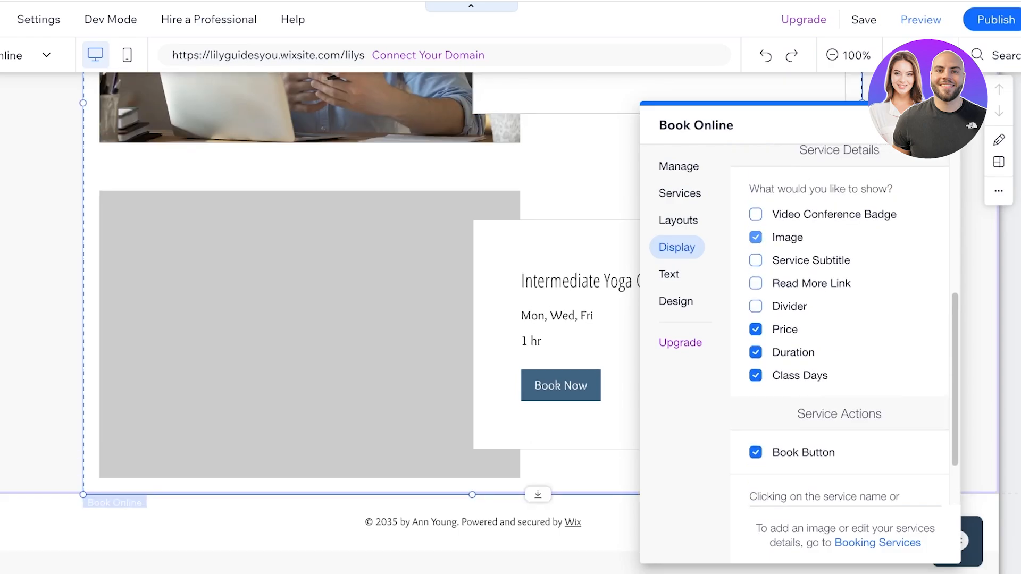
# - Keep photos shown on the service cards and close the Book Online settings
pyautogui.click(755, 237)
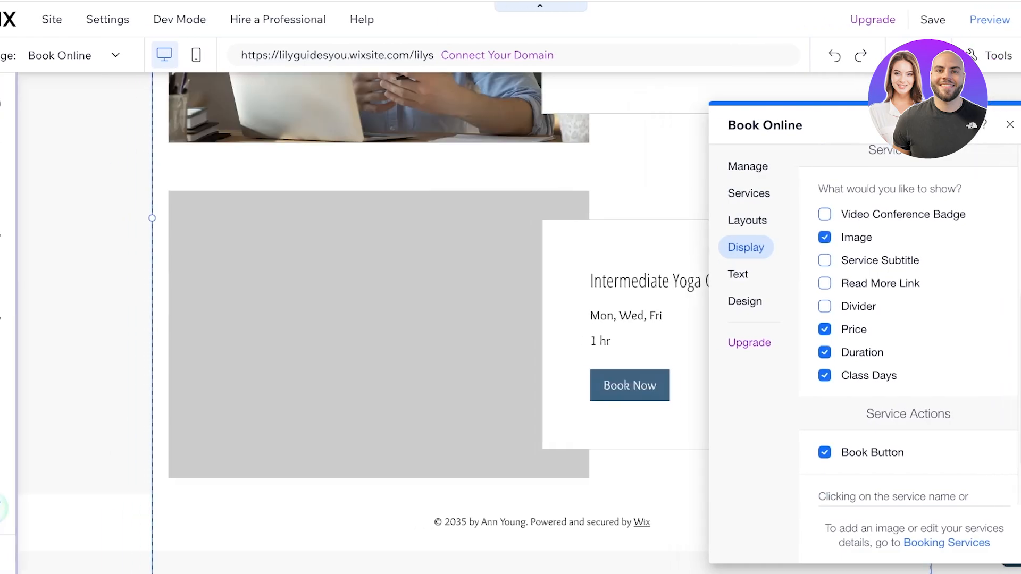
pyautogui.click(1019, 124)
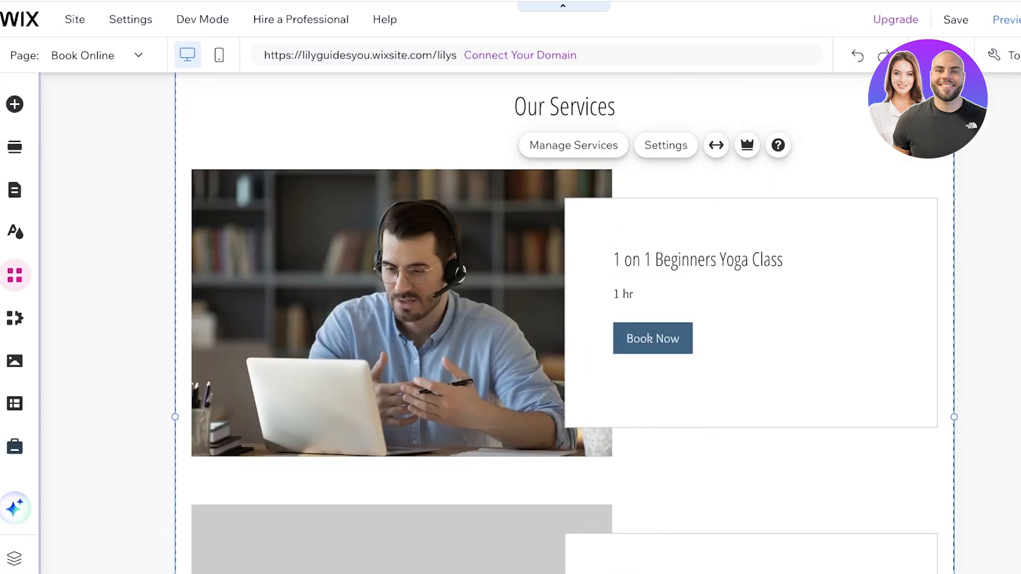
pyautogui.scroll(-1, 565, 323)
pyautogui.scroll(-5, 564, 324)
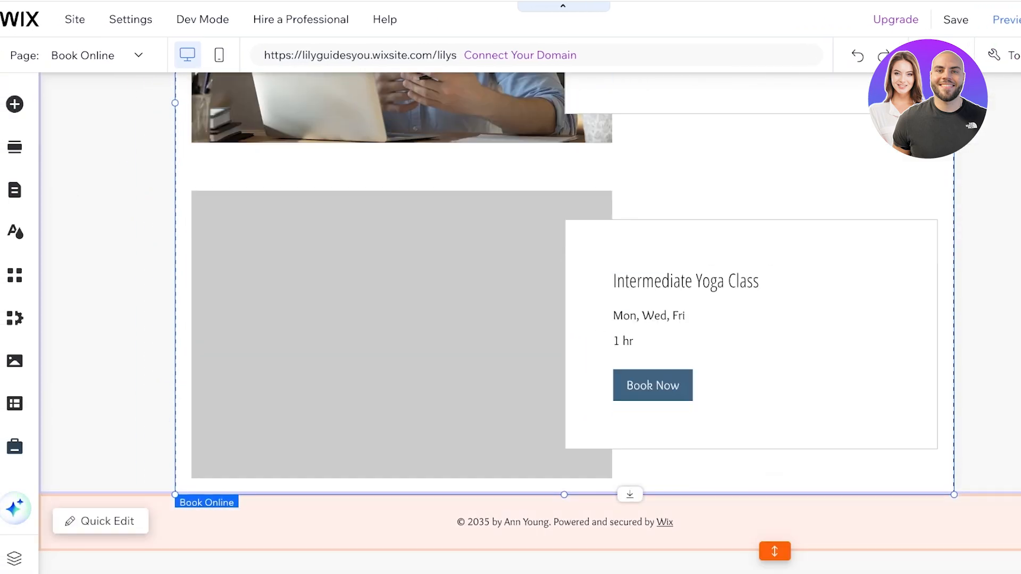
# - Place a classic white strip below the services and attach it to the Book Online section
pyautogui.click(15, 104)
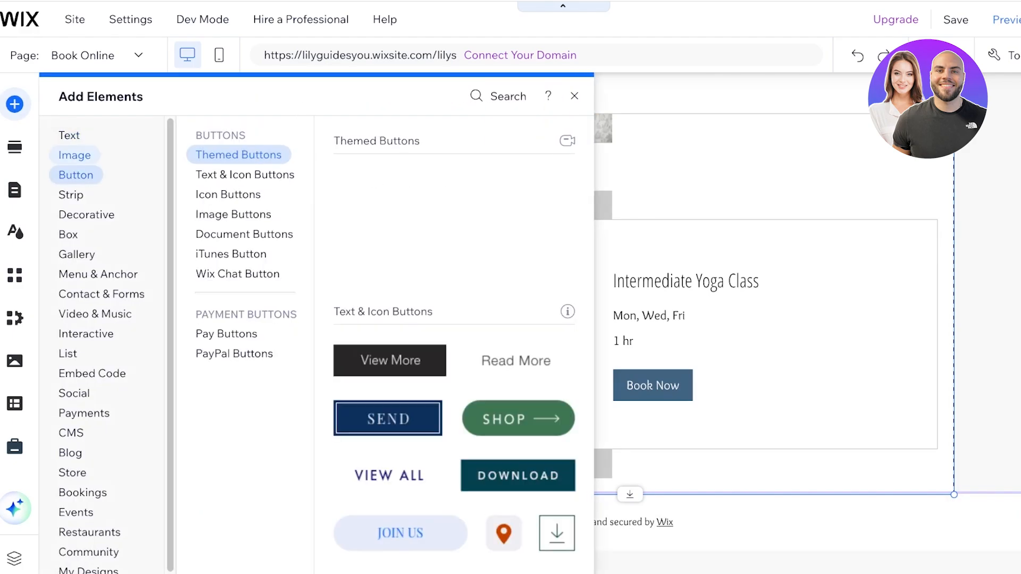
pyautogui.moveTo(74, 155)
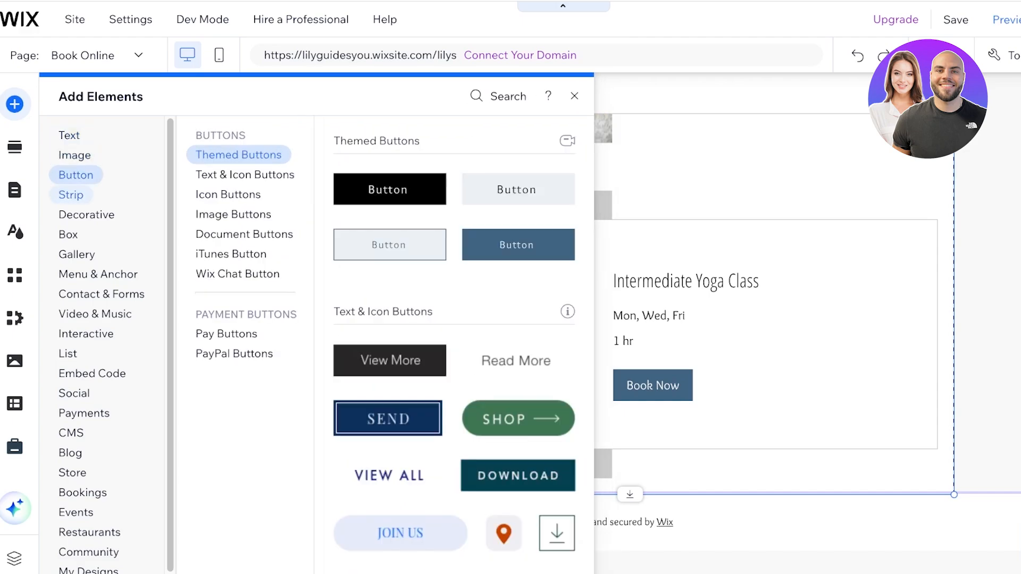
pyautogui.moveTo(101, 294)
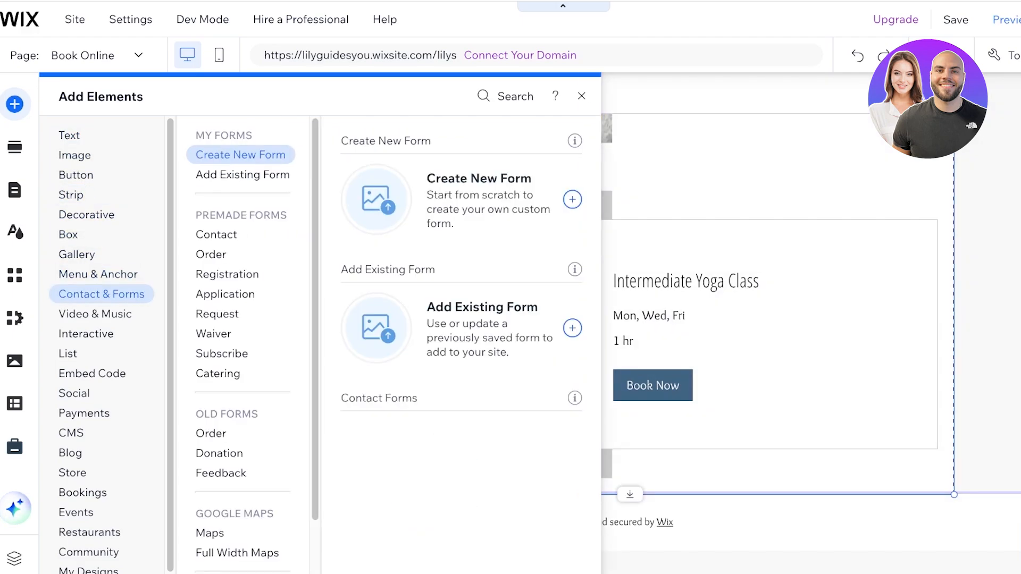
pyautogui.moveTo(95, 314)
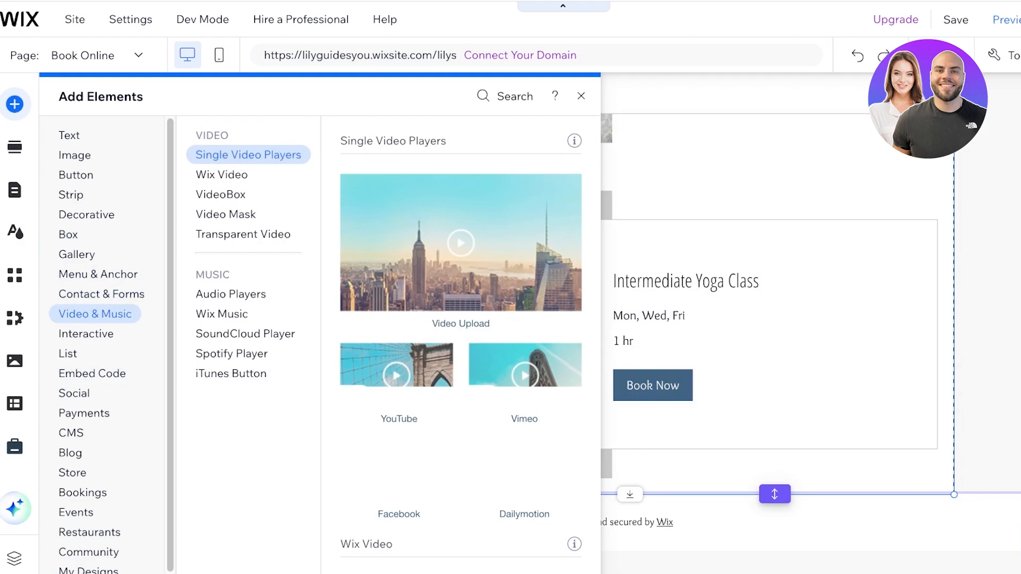
pyautogui.moveTo(76, 175)
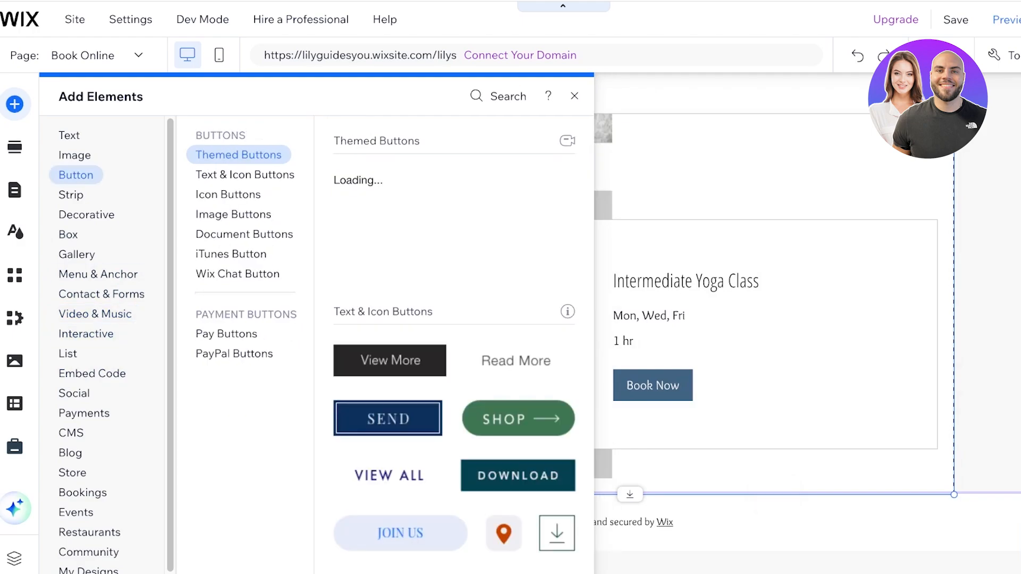
pyautogui.moveTo(71, 195)
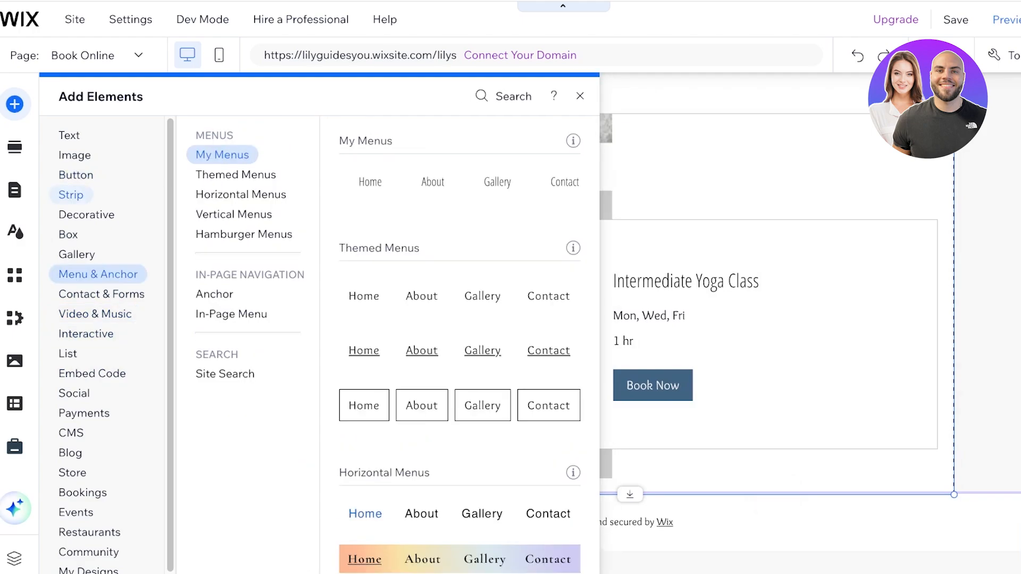
pyautogui.moveTo(425, 301); pyautogui.dragTo(611, 502)
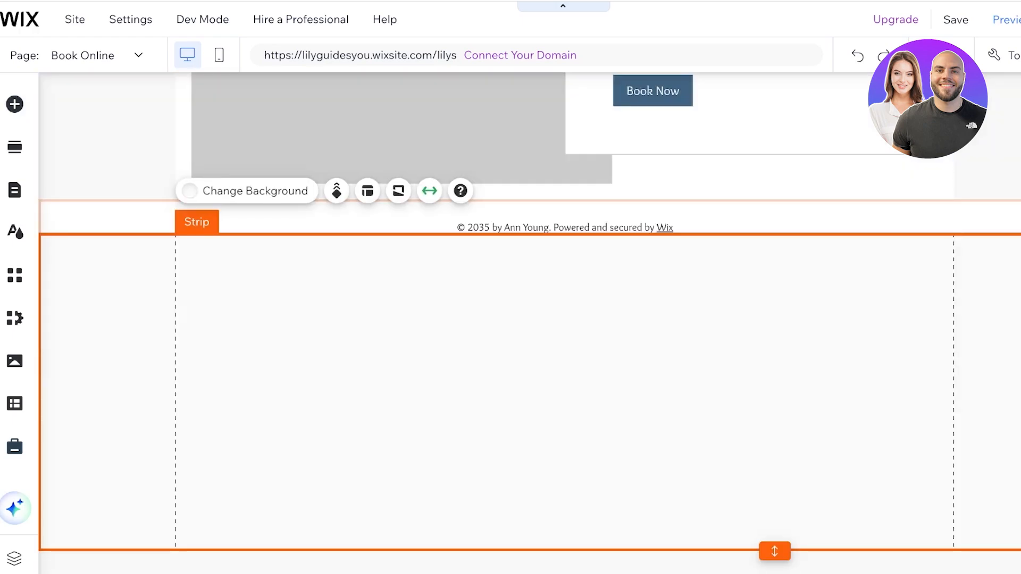
pyautogui.moveTo(585, 372); pyautogui.dragTo(585, 160)
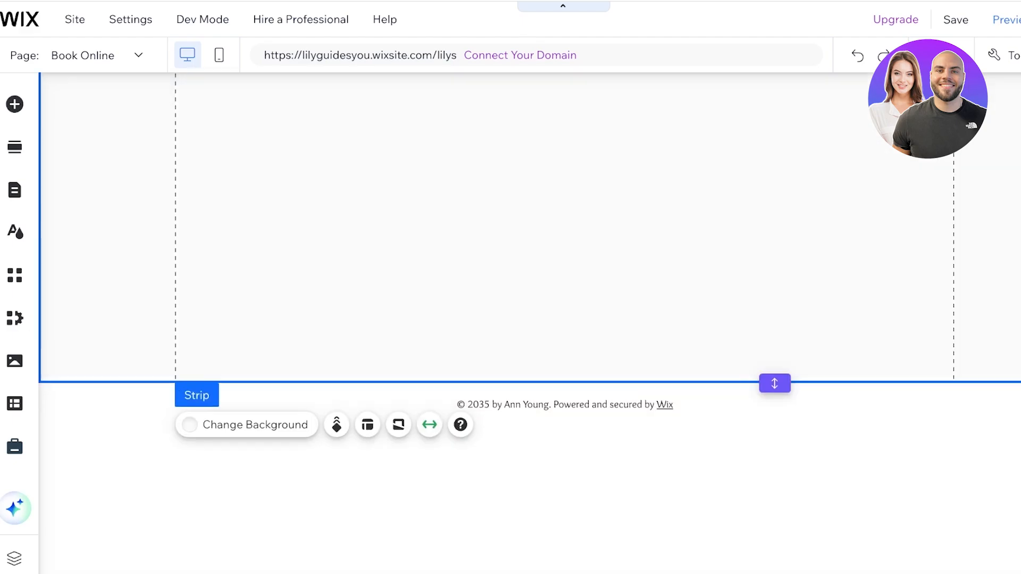
# - Add the free Mother Daughter Portrait image, shrink it, and line up three copies across the strip
pyautogui.click(14, 104)
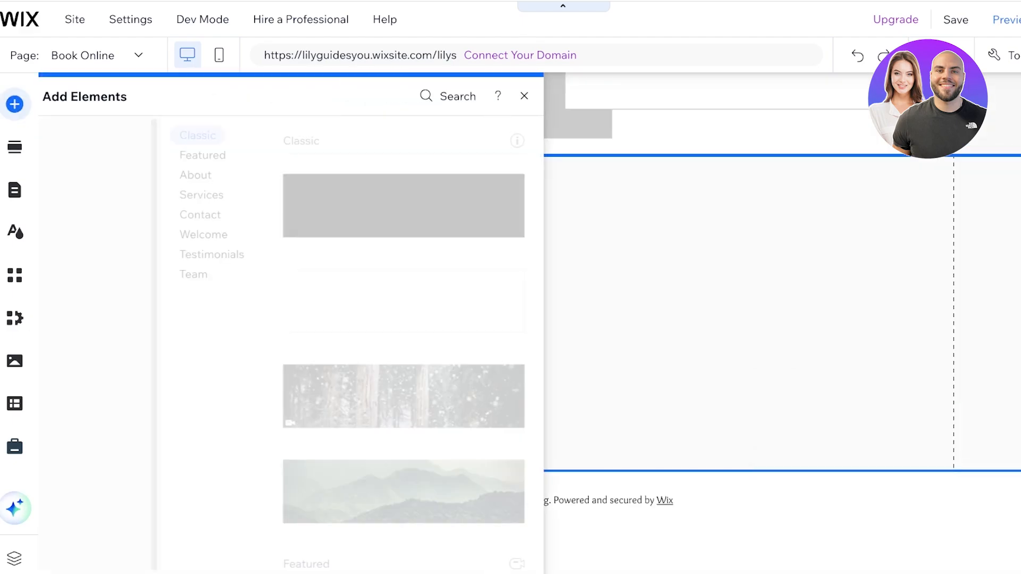
pyautogui.click(74, 155)
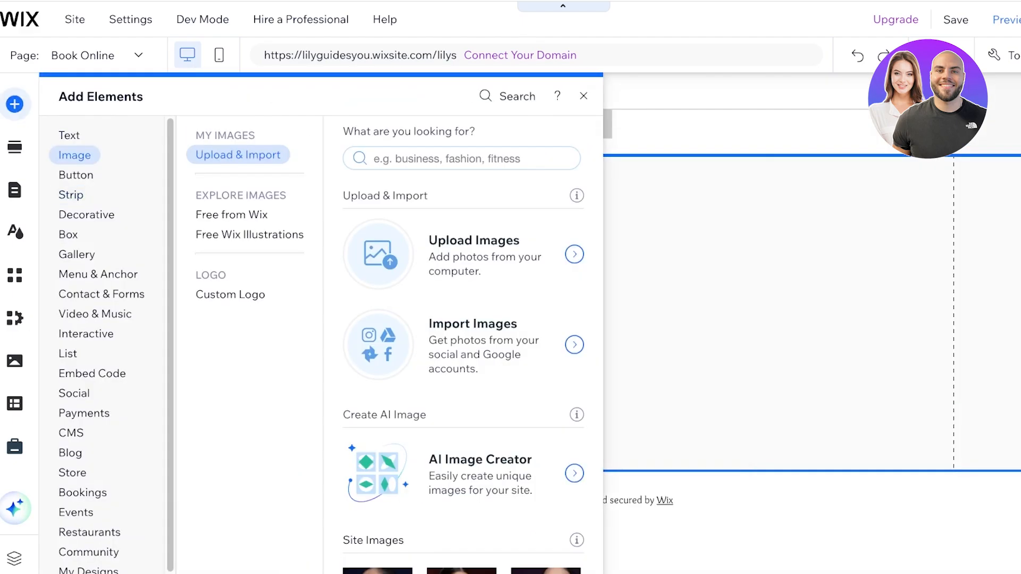
pyautogui.scroll(-9, 461, 371)
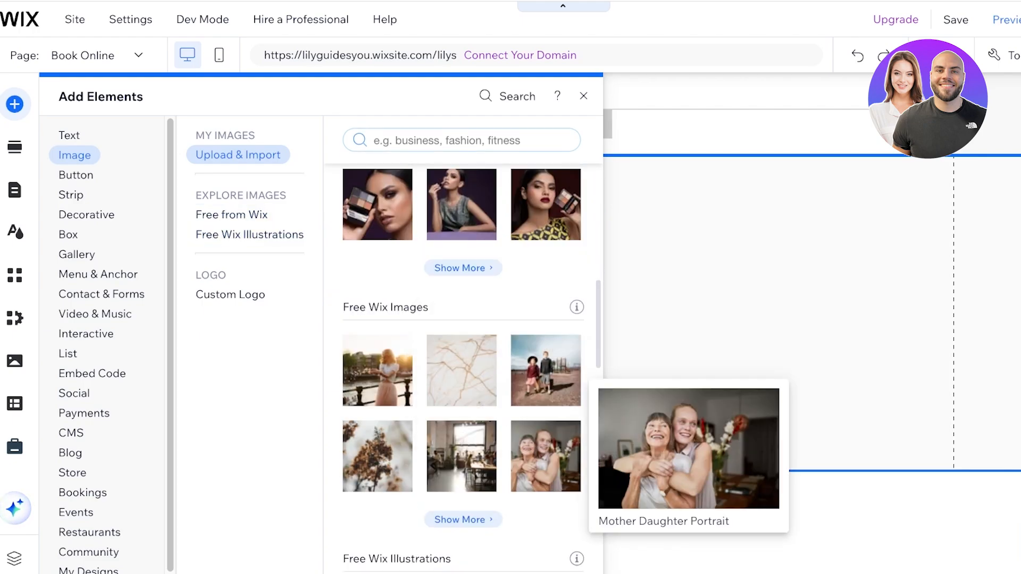
pyautogui.click(545, 468)
pyautogui.moveTo(803, 154); pyautogui.dragTo(550, 323)
pyautogui.moveTo(438, 398); pyautogui.dragTo(811, 239)
pyautogui.hotkey('ctrl', 'd')
pyautogui.hotkey('ctrl', 'd')
pyautogui.moveTo(560, 382); pyautogui.dragTo(564, 367)
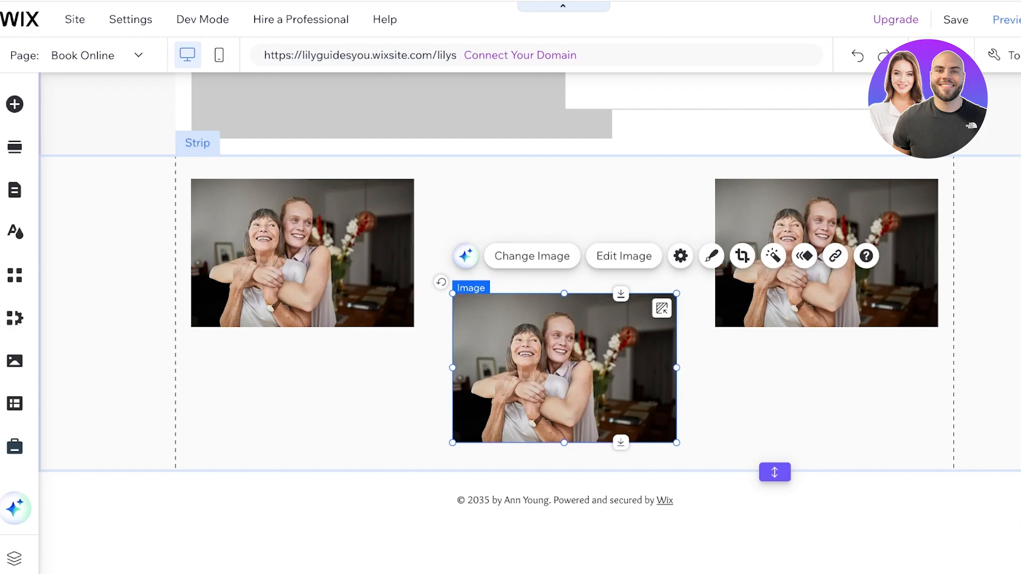
pyautogui.press('Escape')
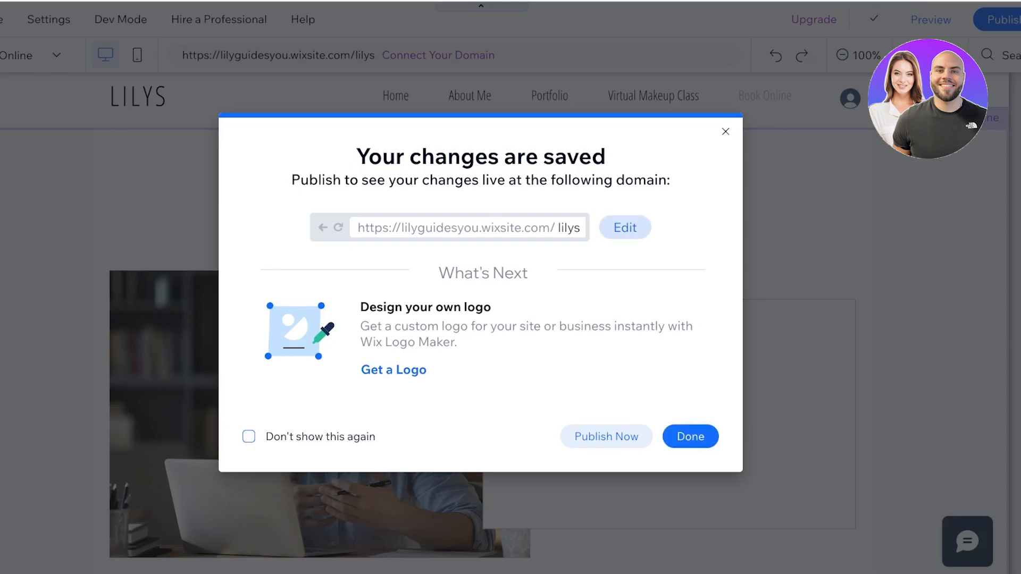
# - Publish the saved LILYS site live and look over its home page
pyautogui.click(606, 436)
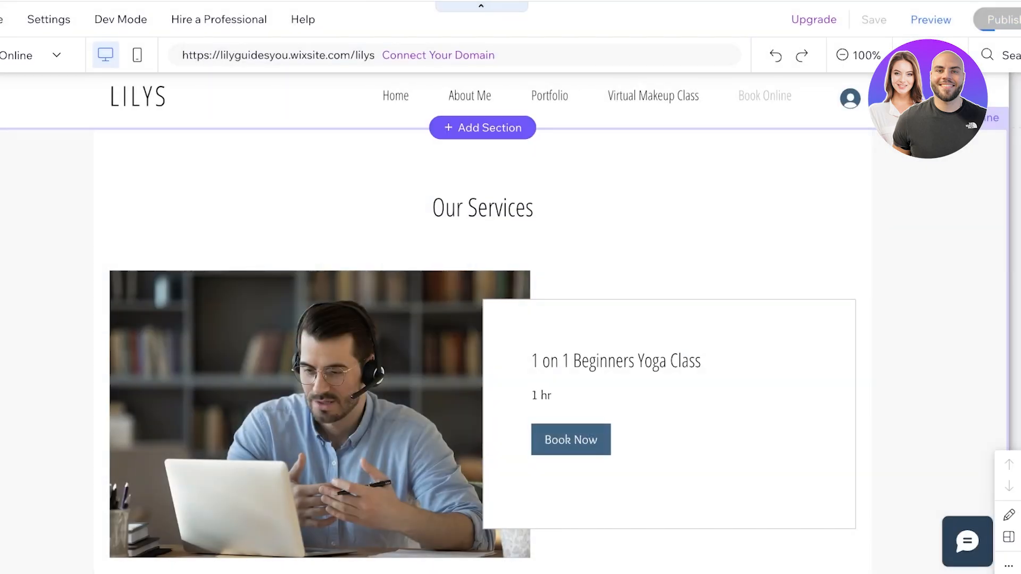
pyautogui.scroll(-13, 480, 323)
pyautogui.scroll(10, 481, 323)
pyautogui.scroll(4, 480, 323)
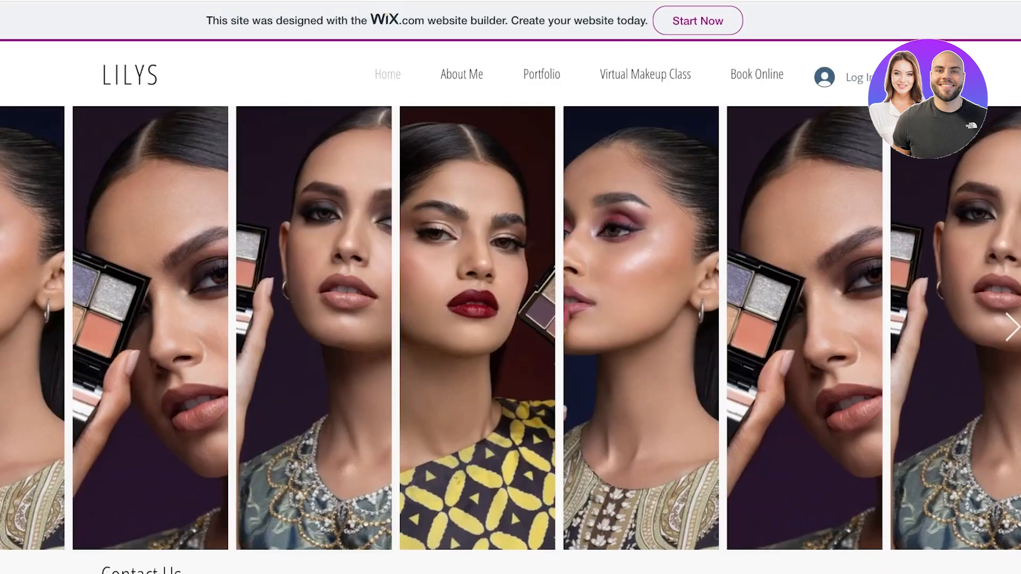
# - Open the Book Online page on the live site
pyautogui.scroll(-8, 510, 307)
pyautogui.scroll(9, 510, 307)
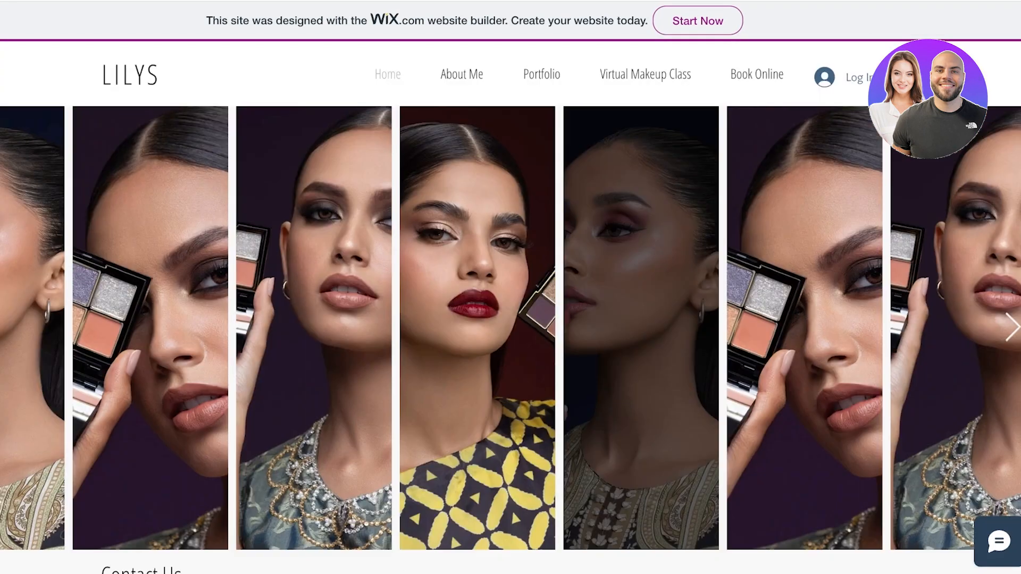
pyautogui.scroll(-8, 510, 306)
pyautogui.scroll(8, 510, 306)
pyautogui.scroll(-9, 511, 307)
pyautogui.scroll(9, 510, 307)
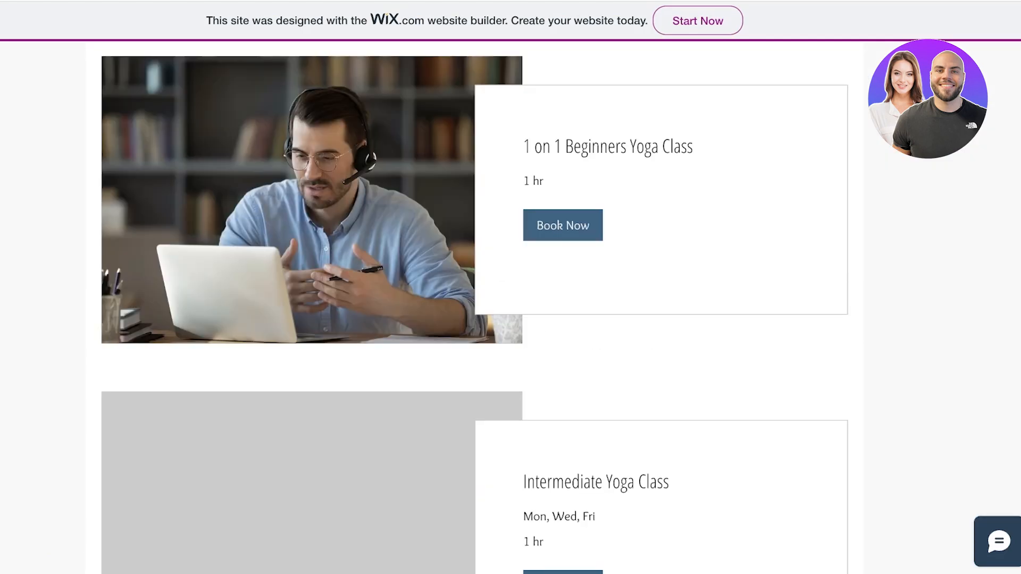
pyautogui.click(562, 225)
pyautogui.click(686, 204)
# - Try booking the Intermediate Yoga Class, read the service-unavailable message, then dismiss it
pyautogui.scroll(-4, 685, 205)
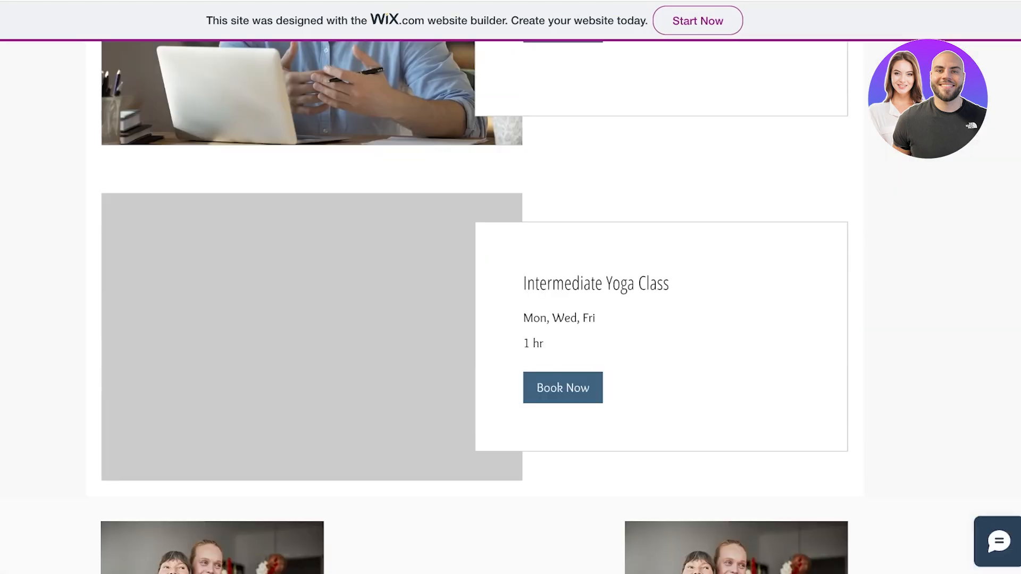
pyautogui.click(562, 387)
pyautogui.moveTo(408, 253); pyautogui.dragTo(607, 253)
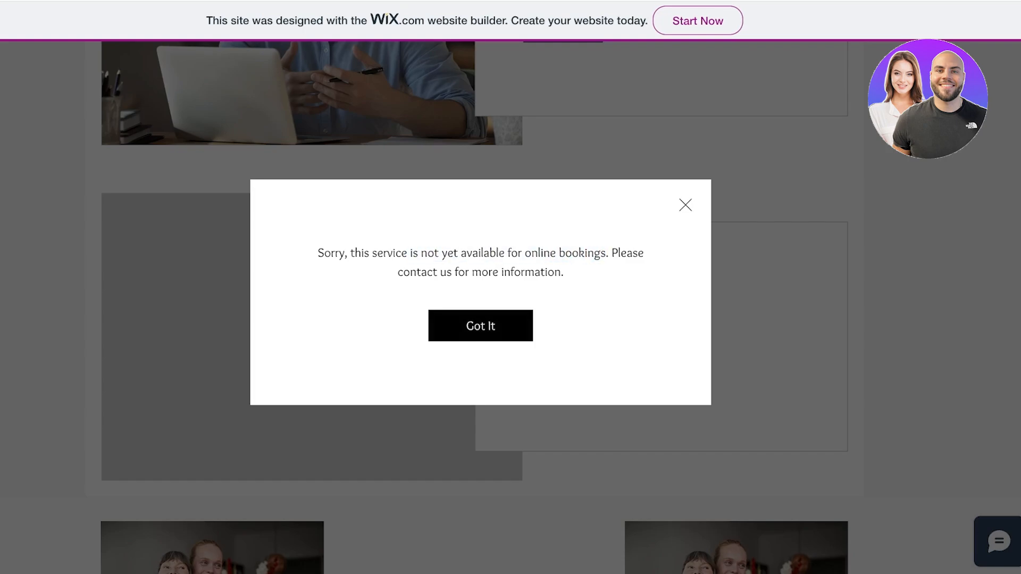
pyautogui.moveTo(525, 253); pyautogui.dragTo(645, 253)
pyautogui.click(685, 206)
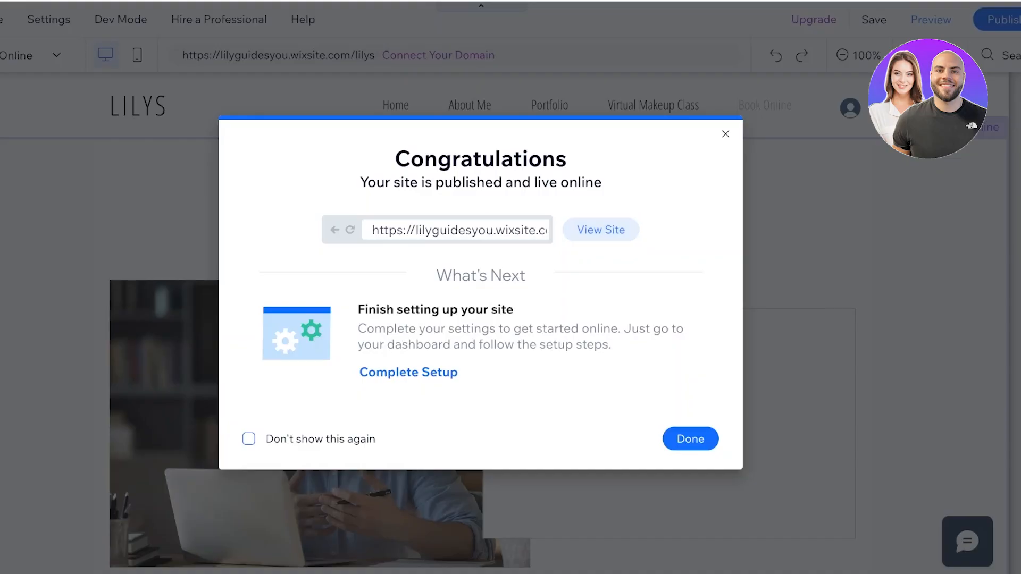
# - Close the Congratulations dialog and decline editing the site for mobile
pyautogui.click(725, 134)
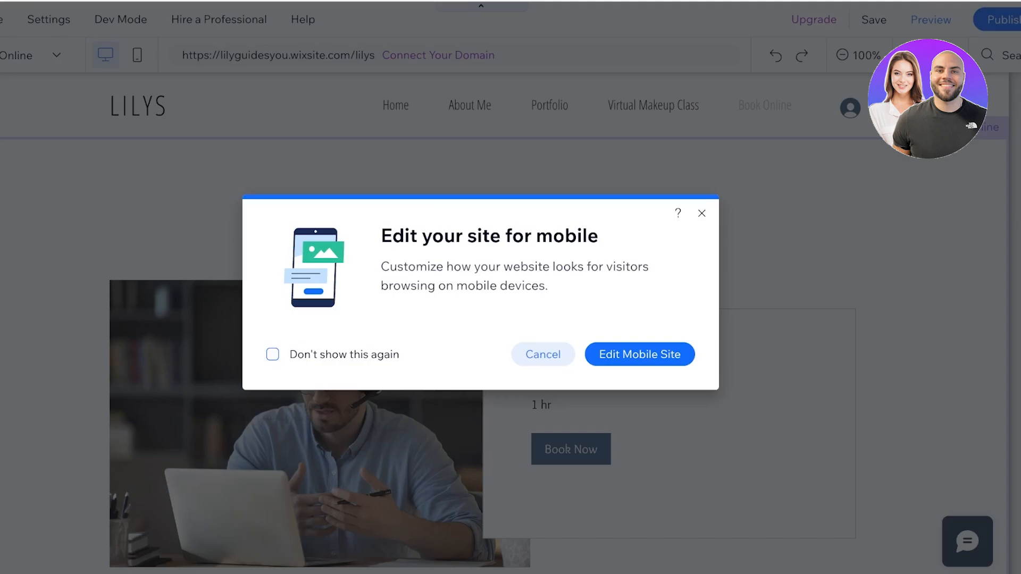
pyautogui.click(702, 213)
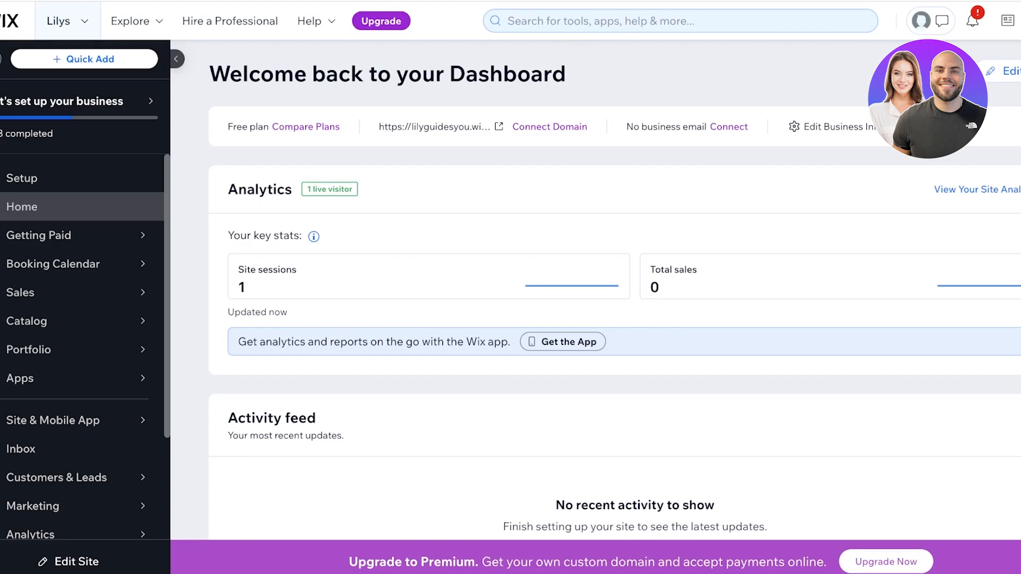
# - Open Compare Plans to see Business Elite $159, Business $36, Core $29 and Light $17 monthly
pyautogui.moveTo(74, 235)
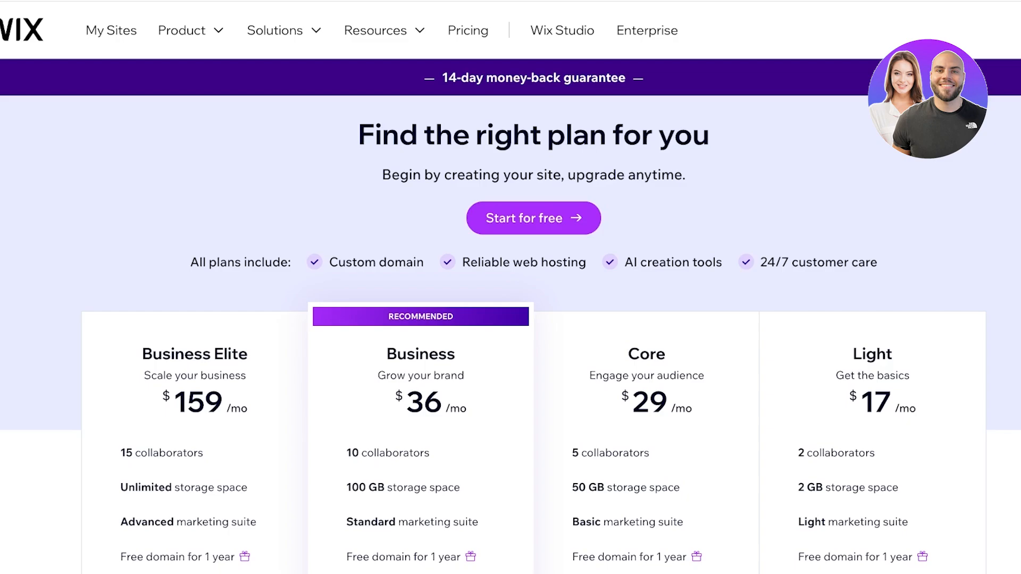
# - Scroll down the pricing page to the plan comparison table
pyautogui.scroll(-3, 511, 319)
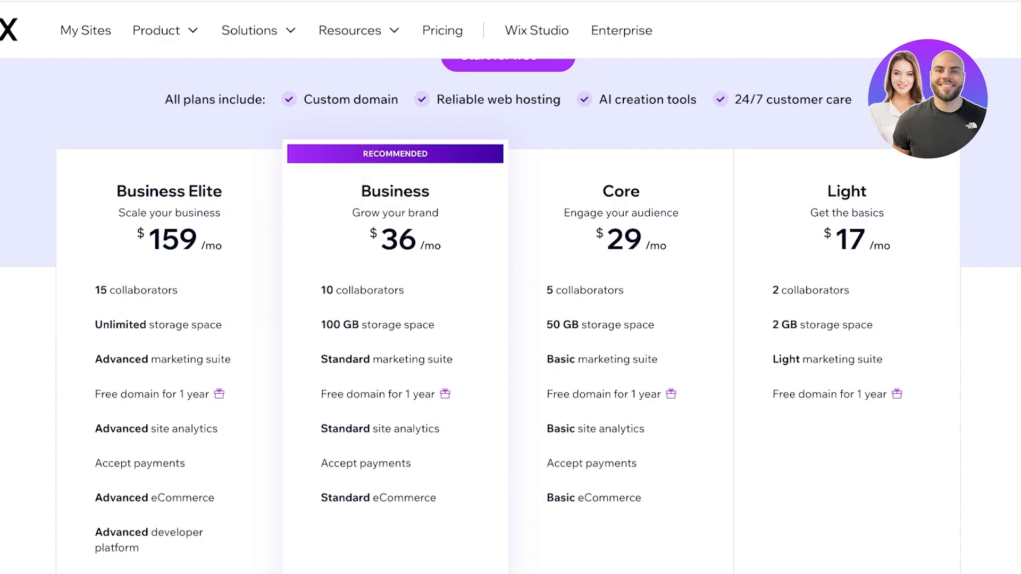
pyautogui.scroll(-1, 510, 310)
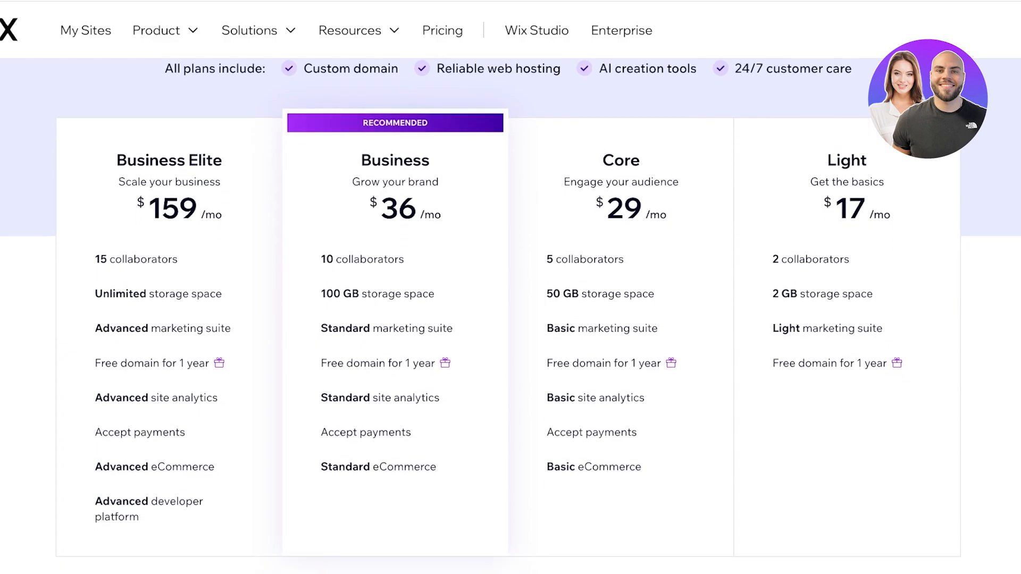
pyautogui.scroll(-1, 510, 310)
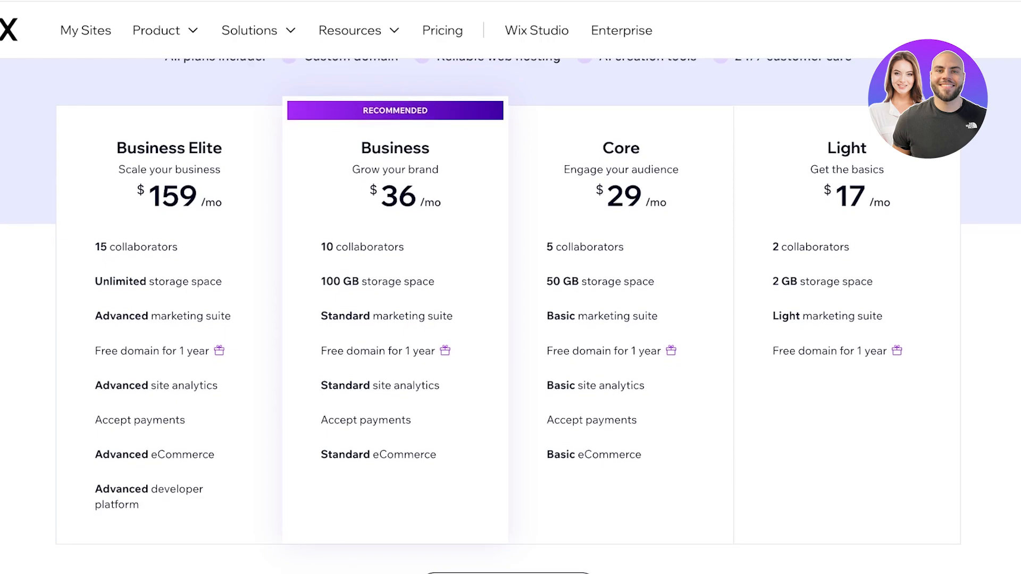
pyautogui.scroll(-5, 510, 310)
pyautogui.scroll(-13, 510, 310)
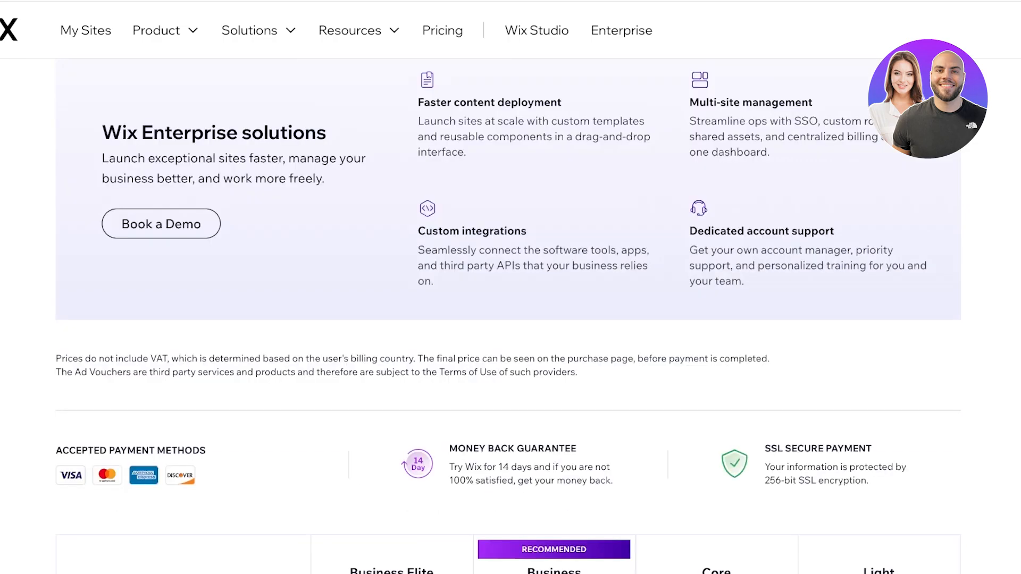
pyautogui.scroll(-7, 510, 310)
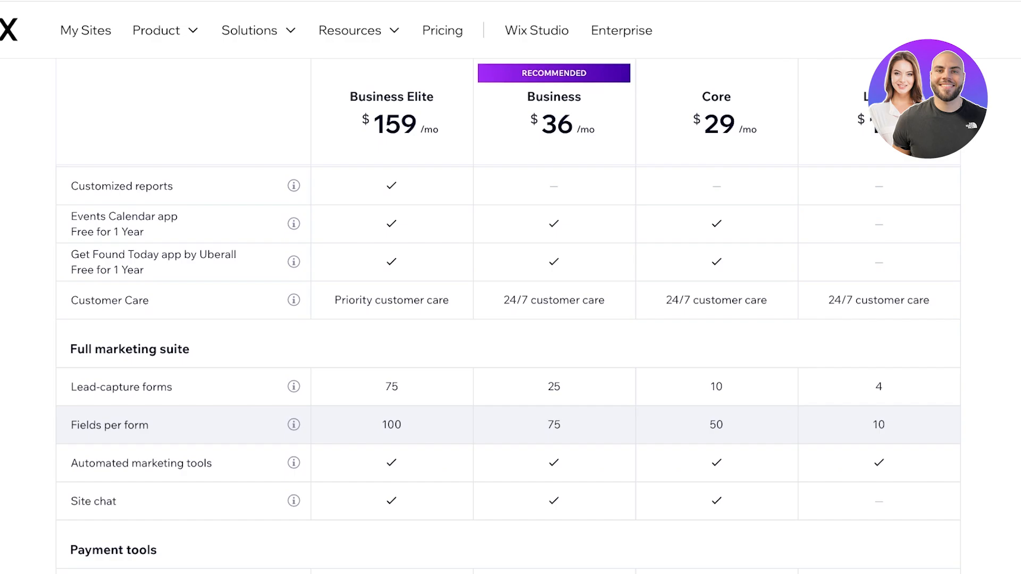
pyautogui.scroll(3, 511, 310)
pyautogui.scroll(1, 511, 310)
pyautogui.scroll(-7, 510, 310)
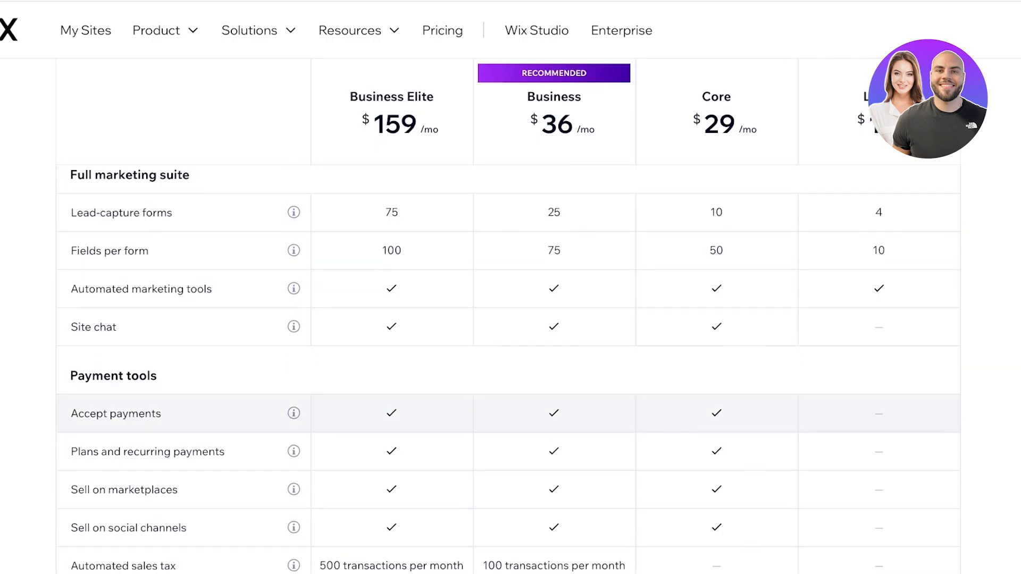
pyautogui.scroll(-3, 510, 372)
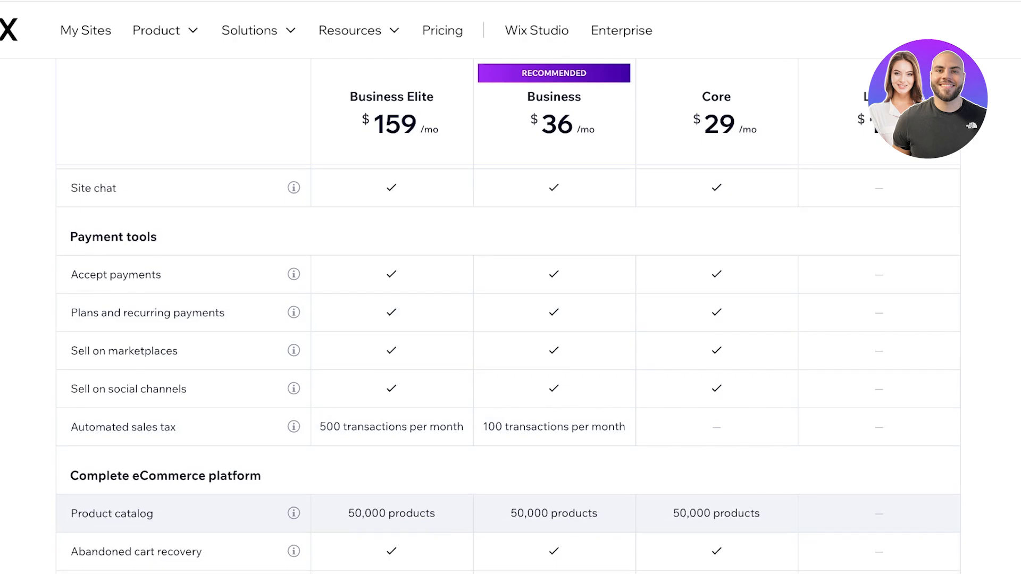
pyautogui.scroll(-7, 508, 371)
pyautogui.scroll(-5, 511, 319)
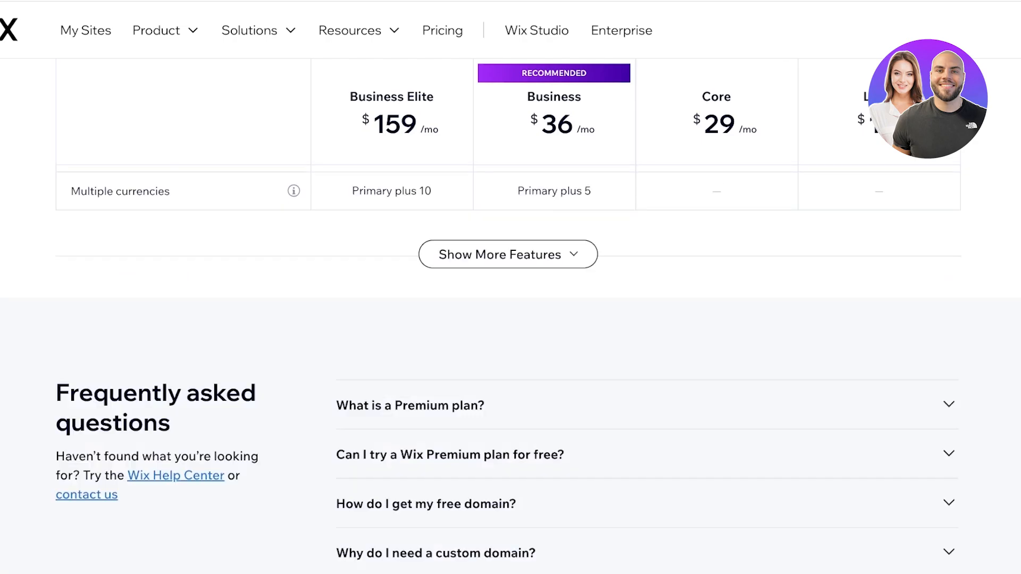
pyautogui.scroll(15, 511, 319)
pyautogui.scroll(10, 510, 319)
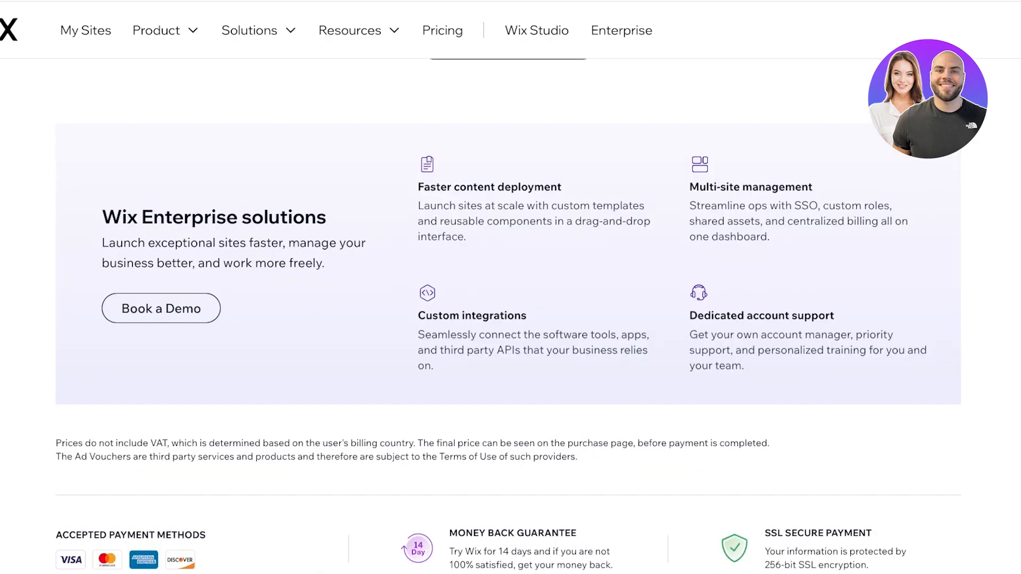
pyautogui.scroll(-11, 511, 319)
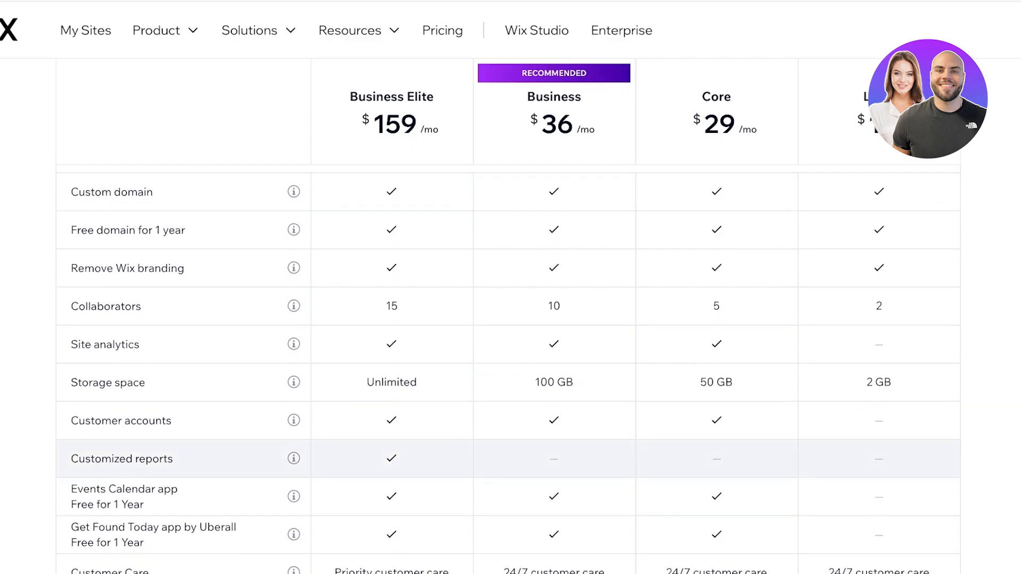
pyautogui.scroll(-12, 511, 319)
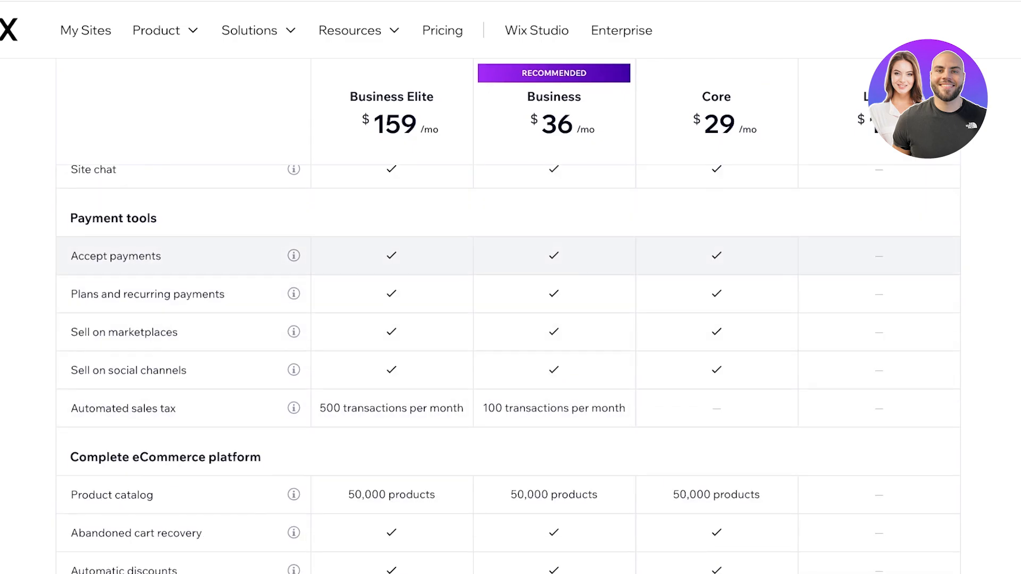
pyautogui.scroll(-10, 508, 409)
# - Show more comparison features and expand the Bookings platform feature group
pyautogui.click(508, 417)
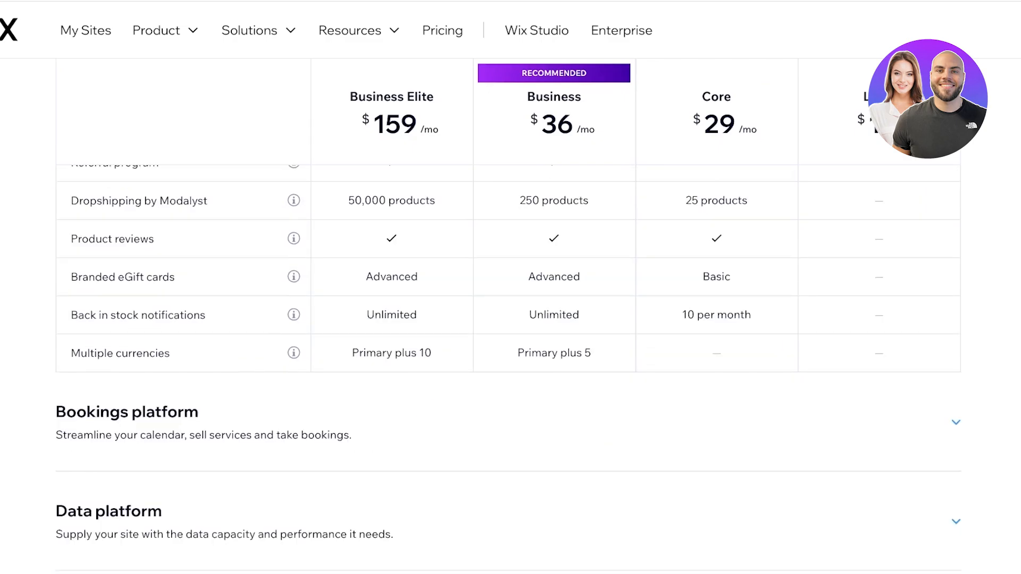
pyautogui.scroll(-2, 508, 319)
pyautogui.scroll(1, 508, 288)
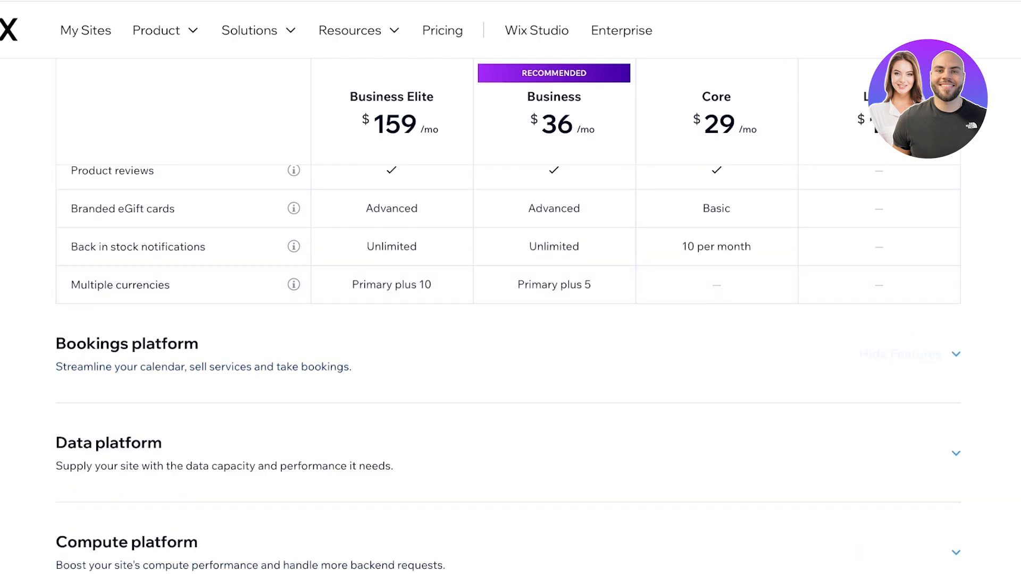
pyautogui.click(508, 354)
# - Scroll through the Bookings platform rows: included in Business Elite, Business and Core, missing in Light
pyautogui.scroll(-3, 508, 319)
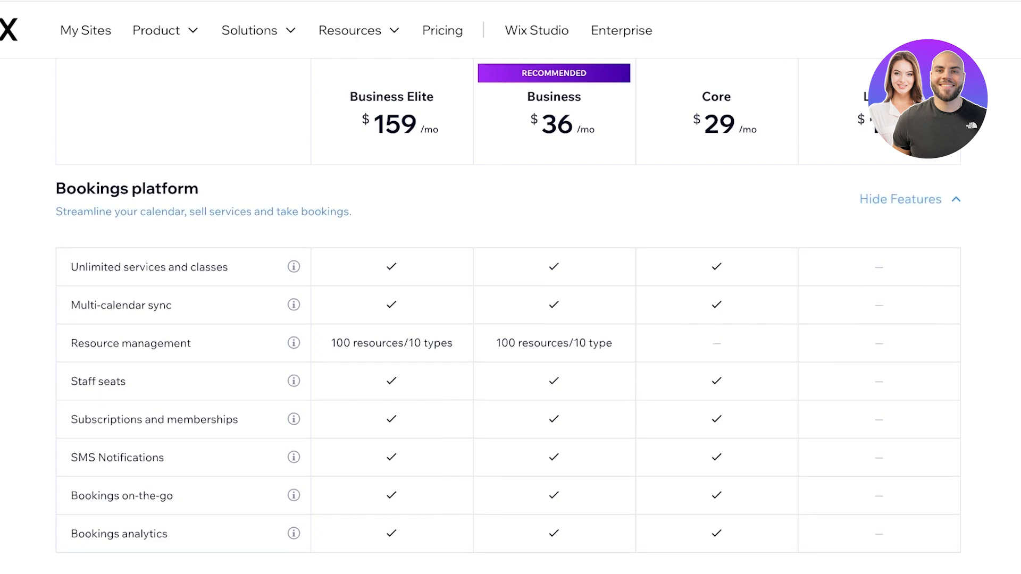
pyautogui.scroll(5, 510, 353)
pyautogui.scroll(5, 510, 353)
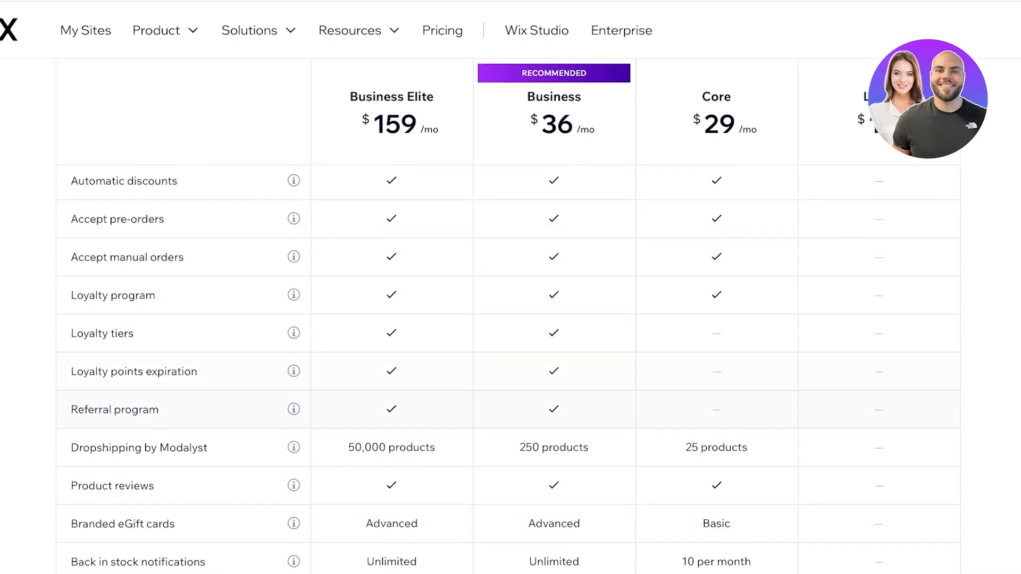
pyautogui.scroll(-4, 511, 353)
pyautogui.scroll(-5, 511, 326)
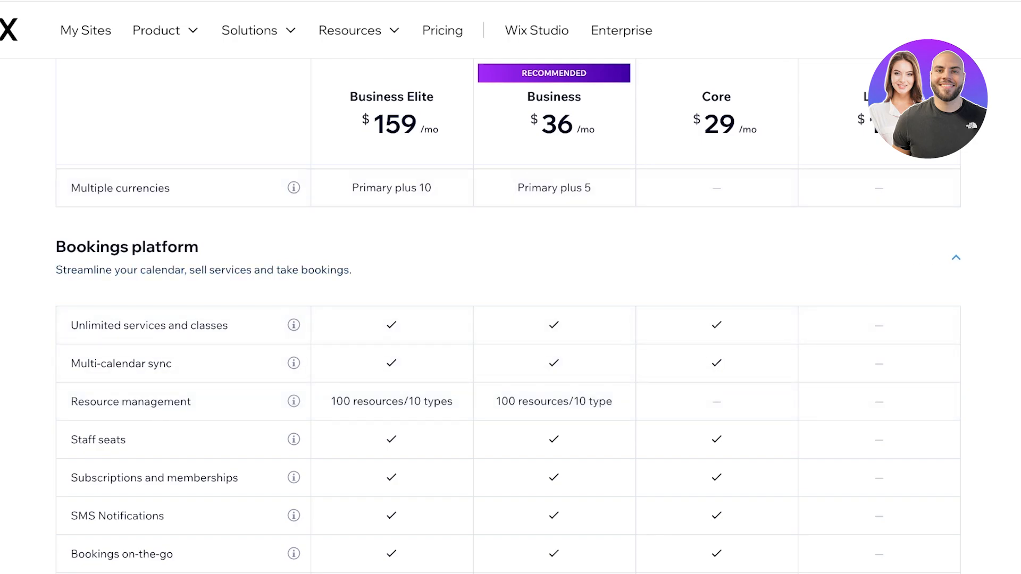
pyautogui.scroll(15, 508, 319)
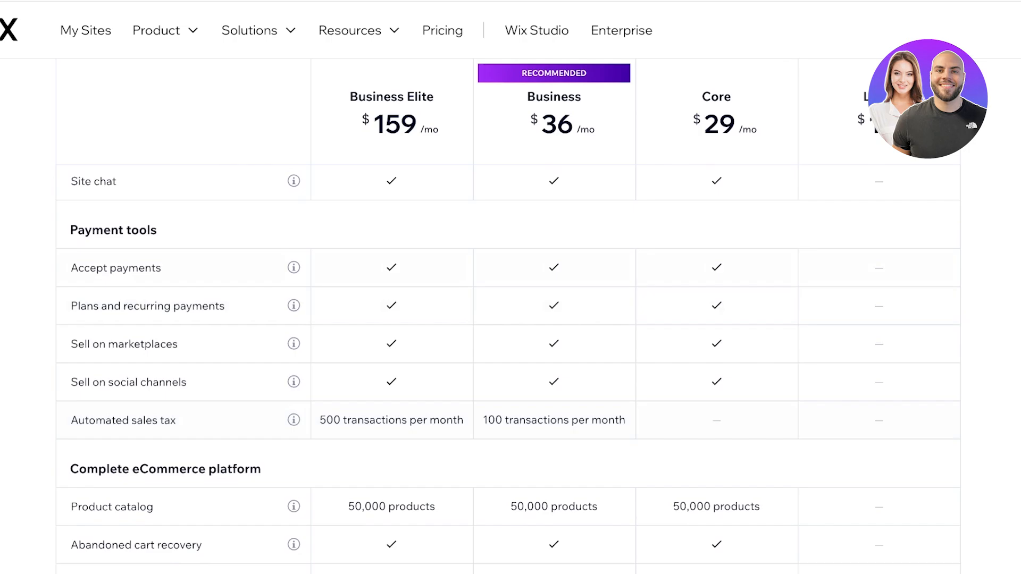
pyautogui.scroll(-7, 507, 319)
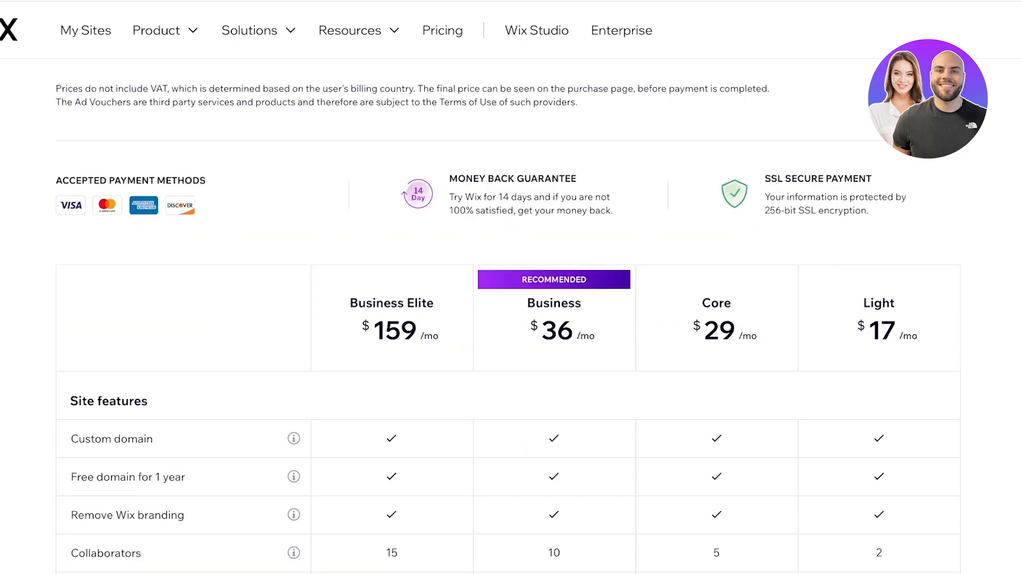
pyautogui.scroll(8, 508, 319)
pyautogui.scroll(10, 508, 319)
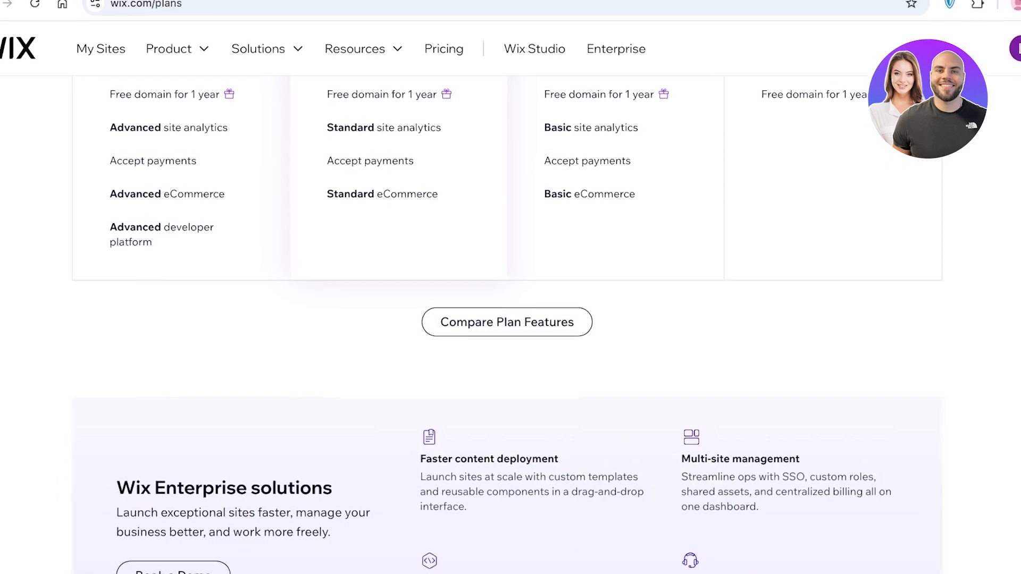